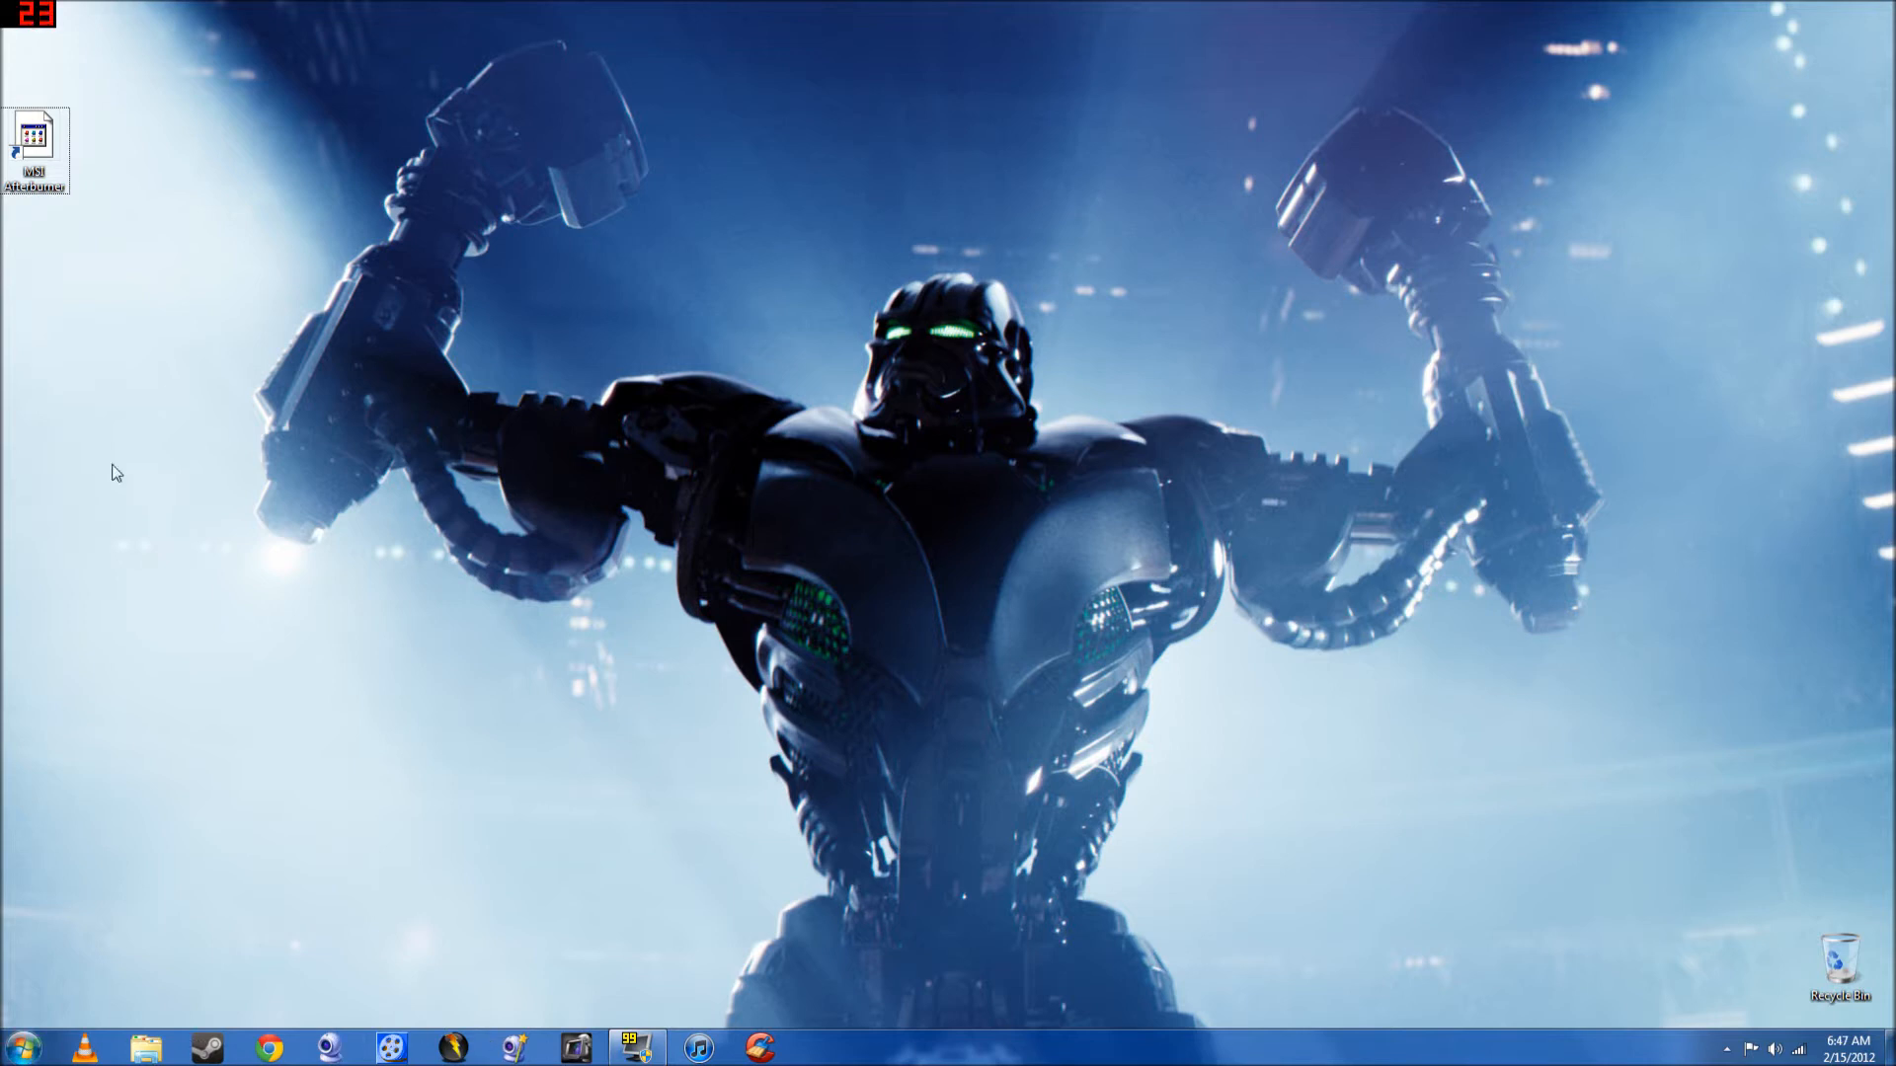
- Launch MSI Afterburner from its desktop shortcut
{"action": "left_click", "coordinate": [22, 144]}
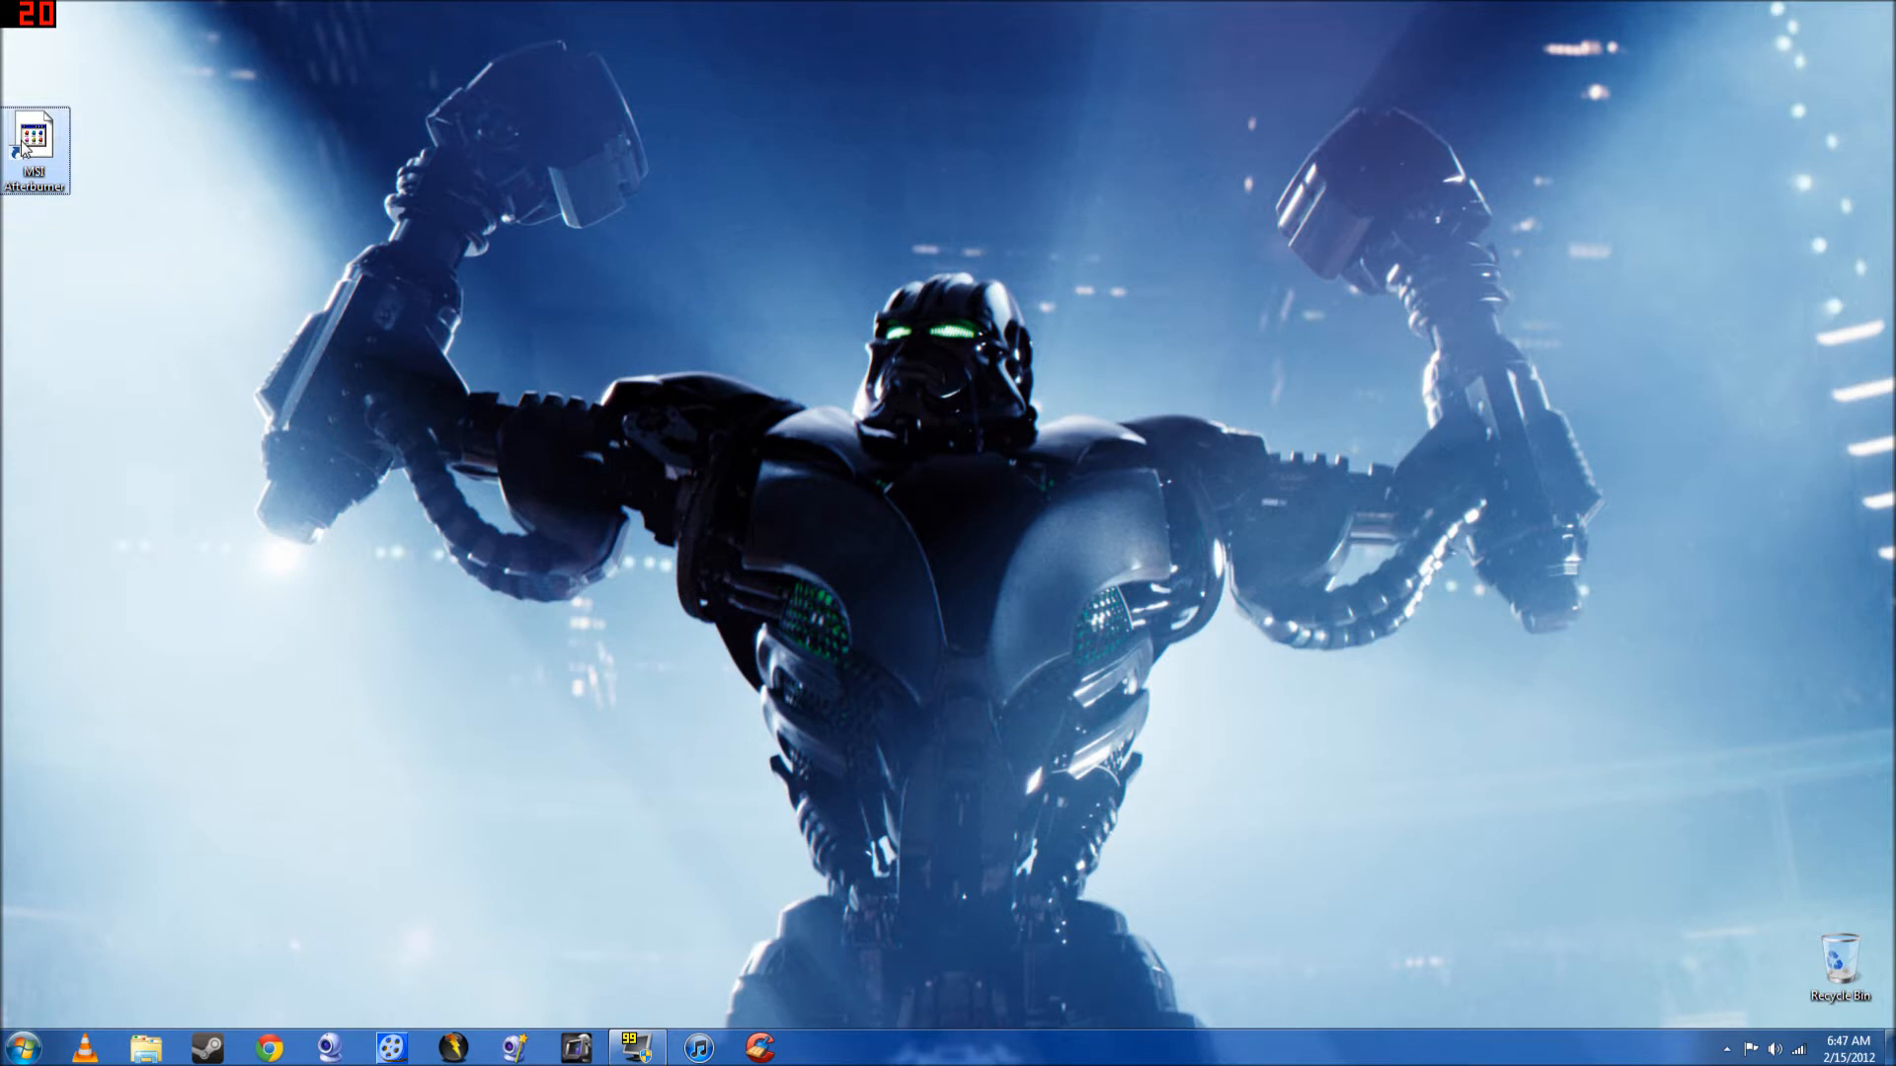
{"action": "double_click", "coordinate": [22, 144]}
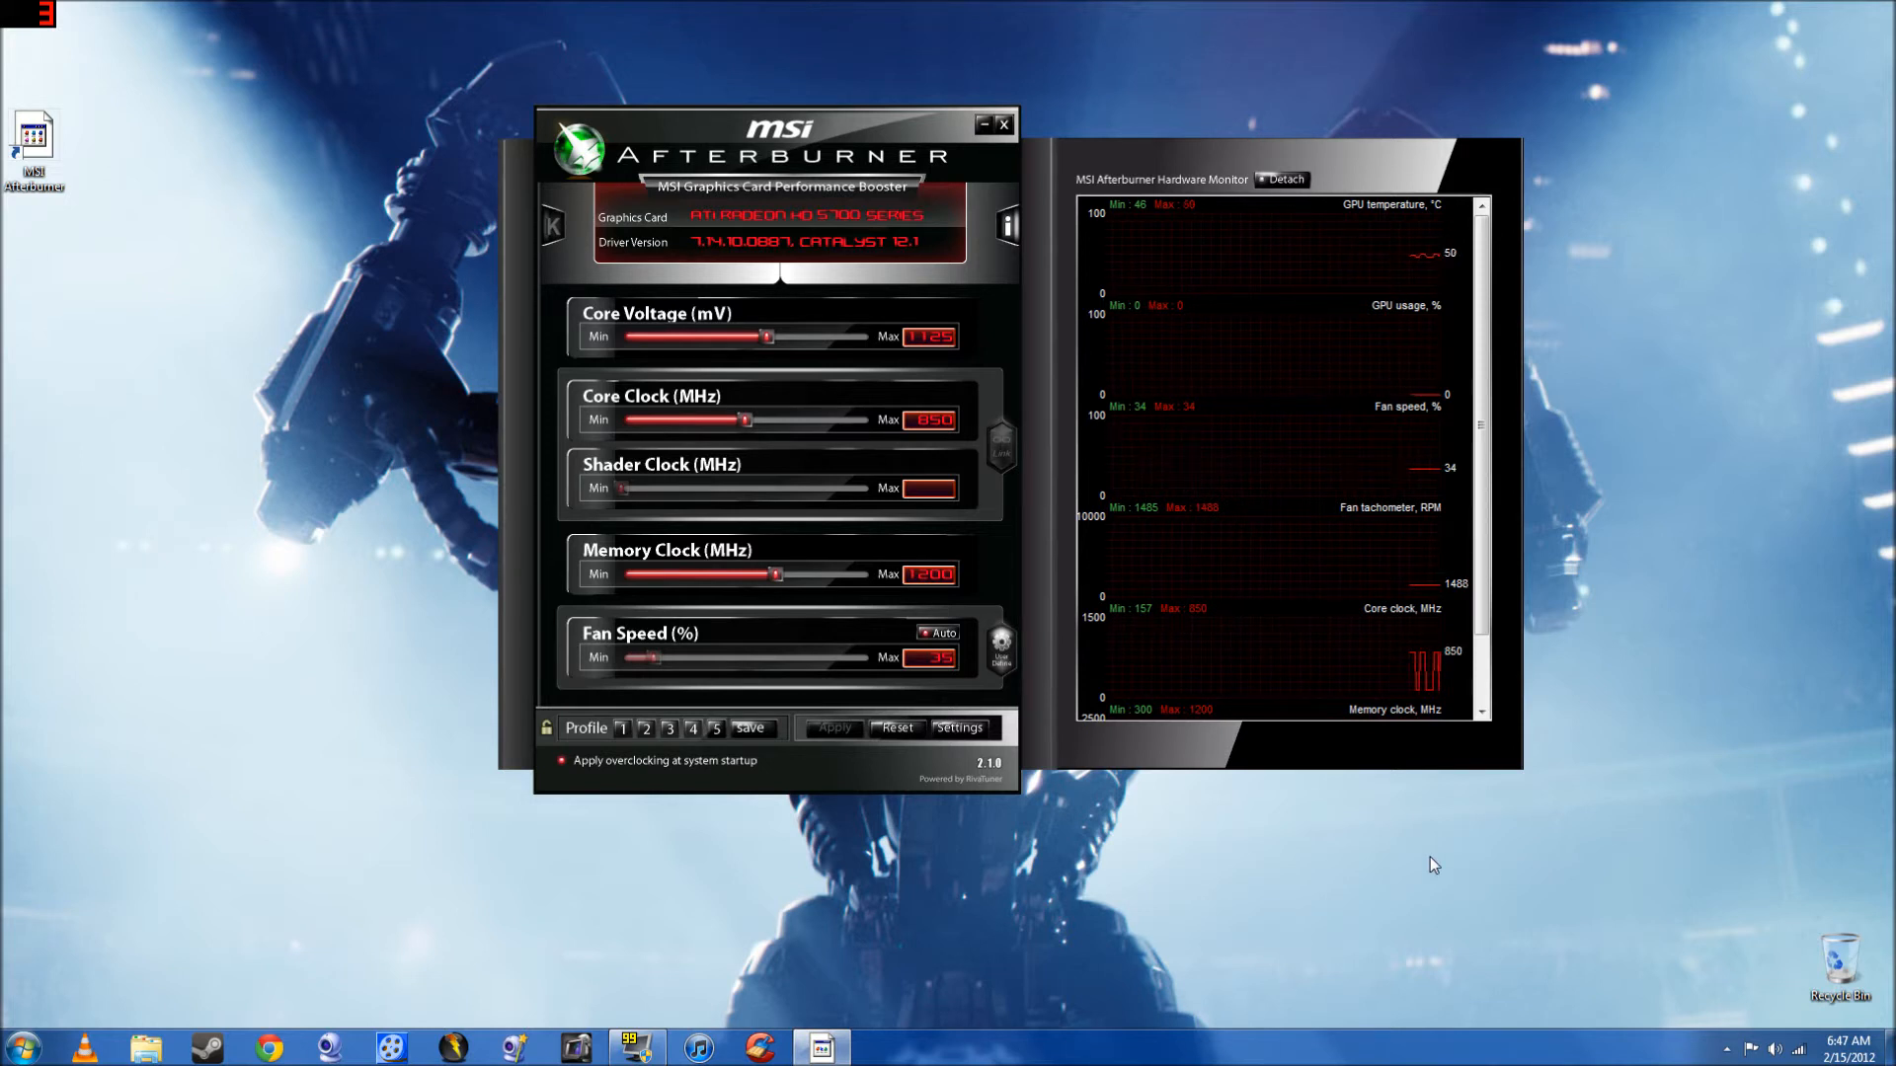
- Check the Unlock voltage control and Unlock voltage monitoring options in the general properties, and accept the properties dialog
{"action": "left_click", "coordinate": [962, 732]}
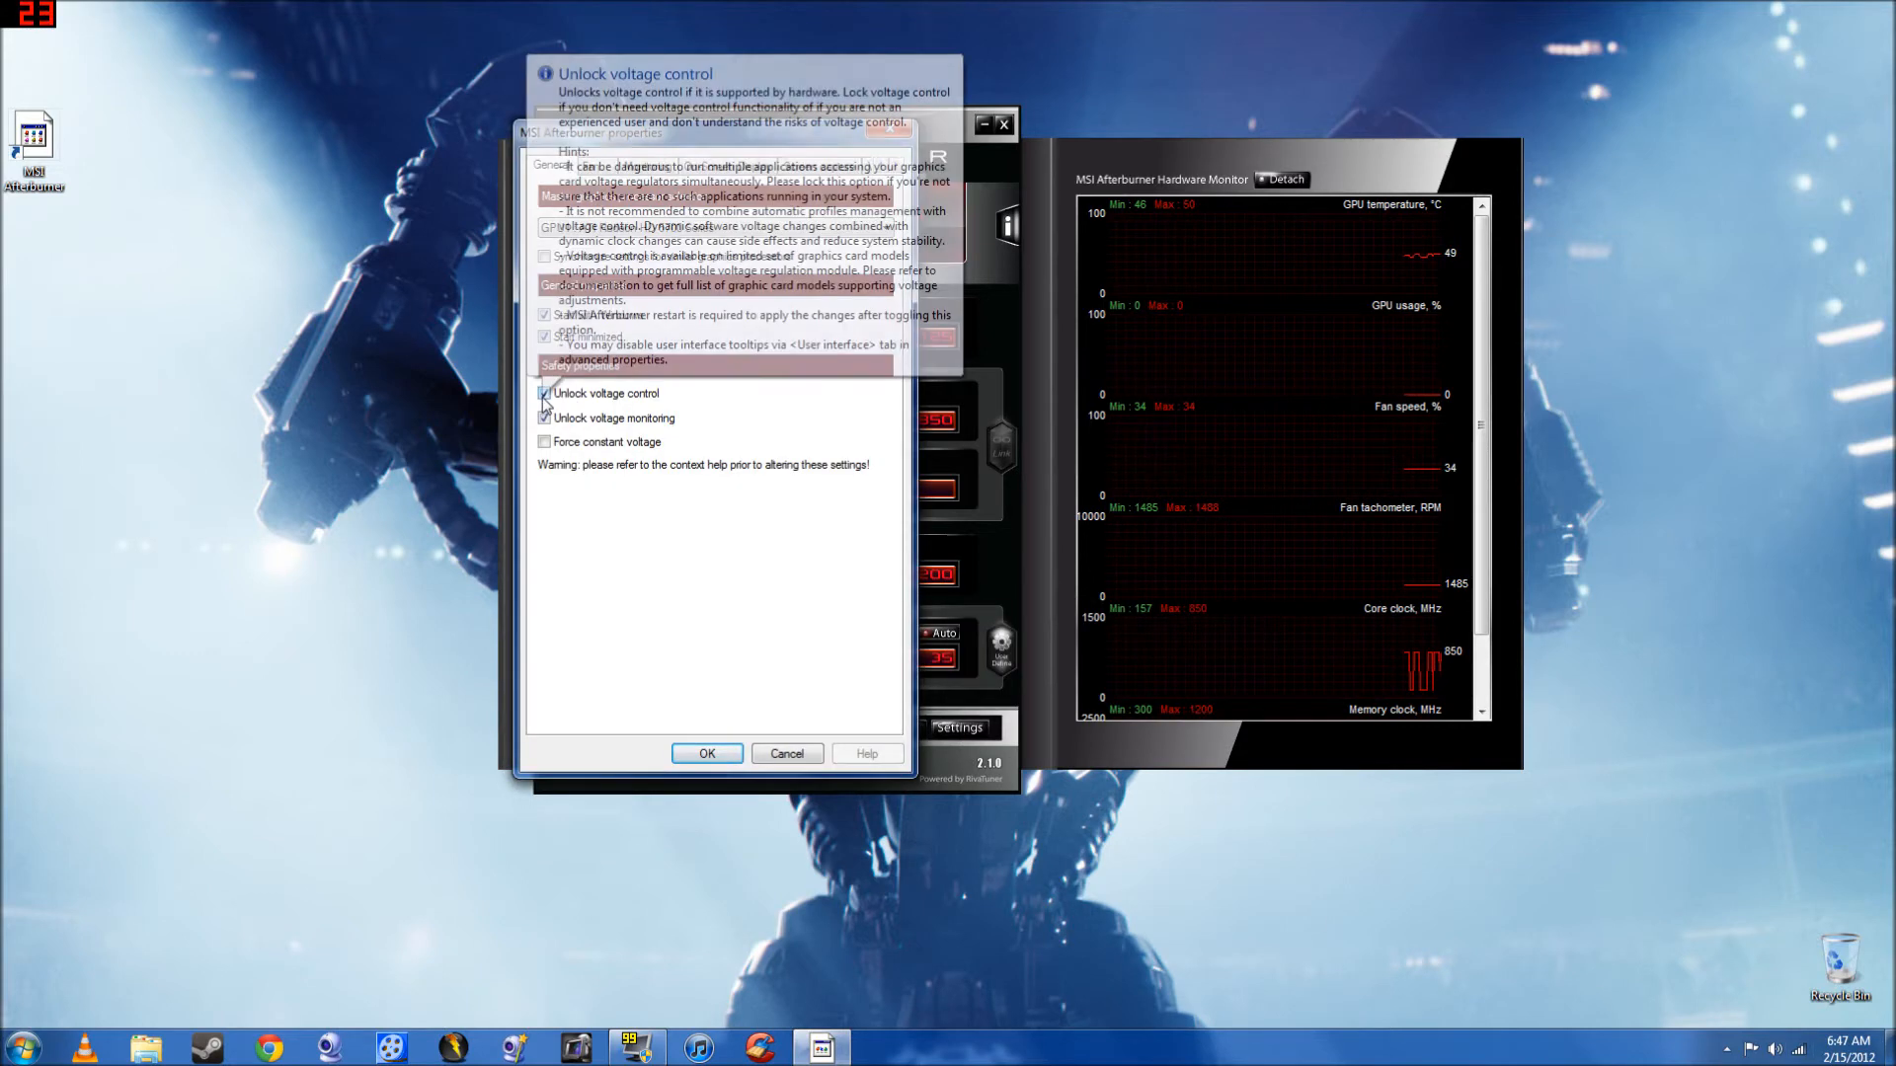
{"action": "mouse_move", "coordinate": [543, 428]}
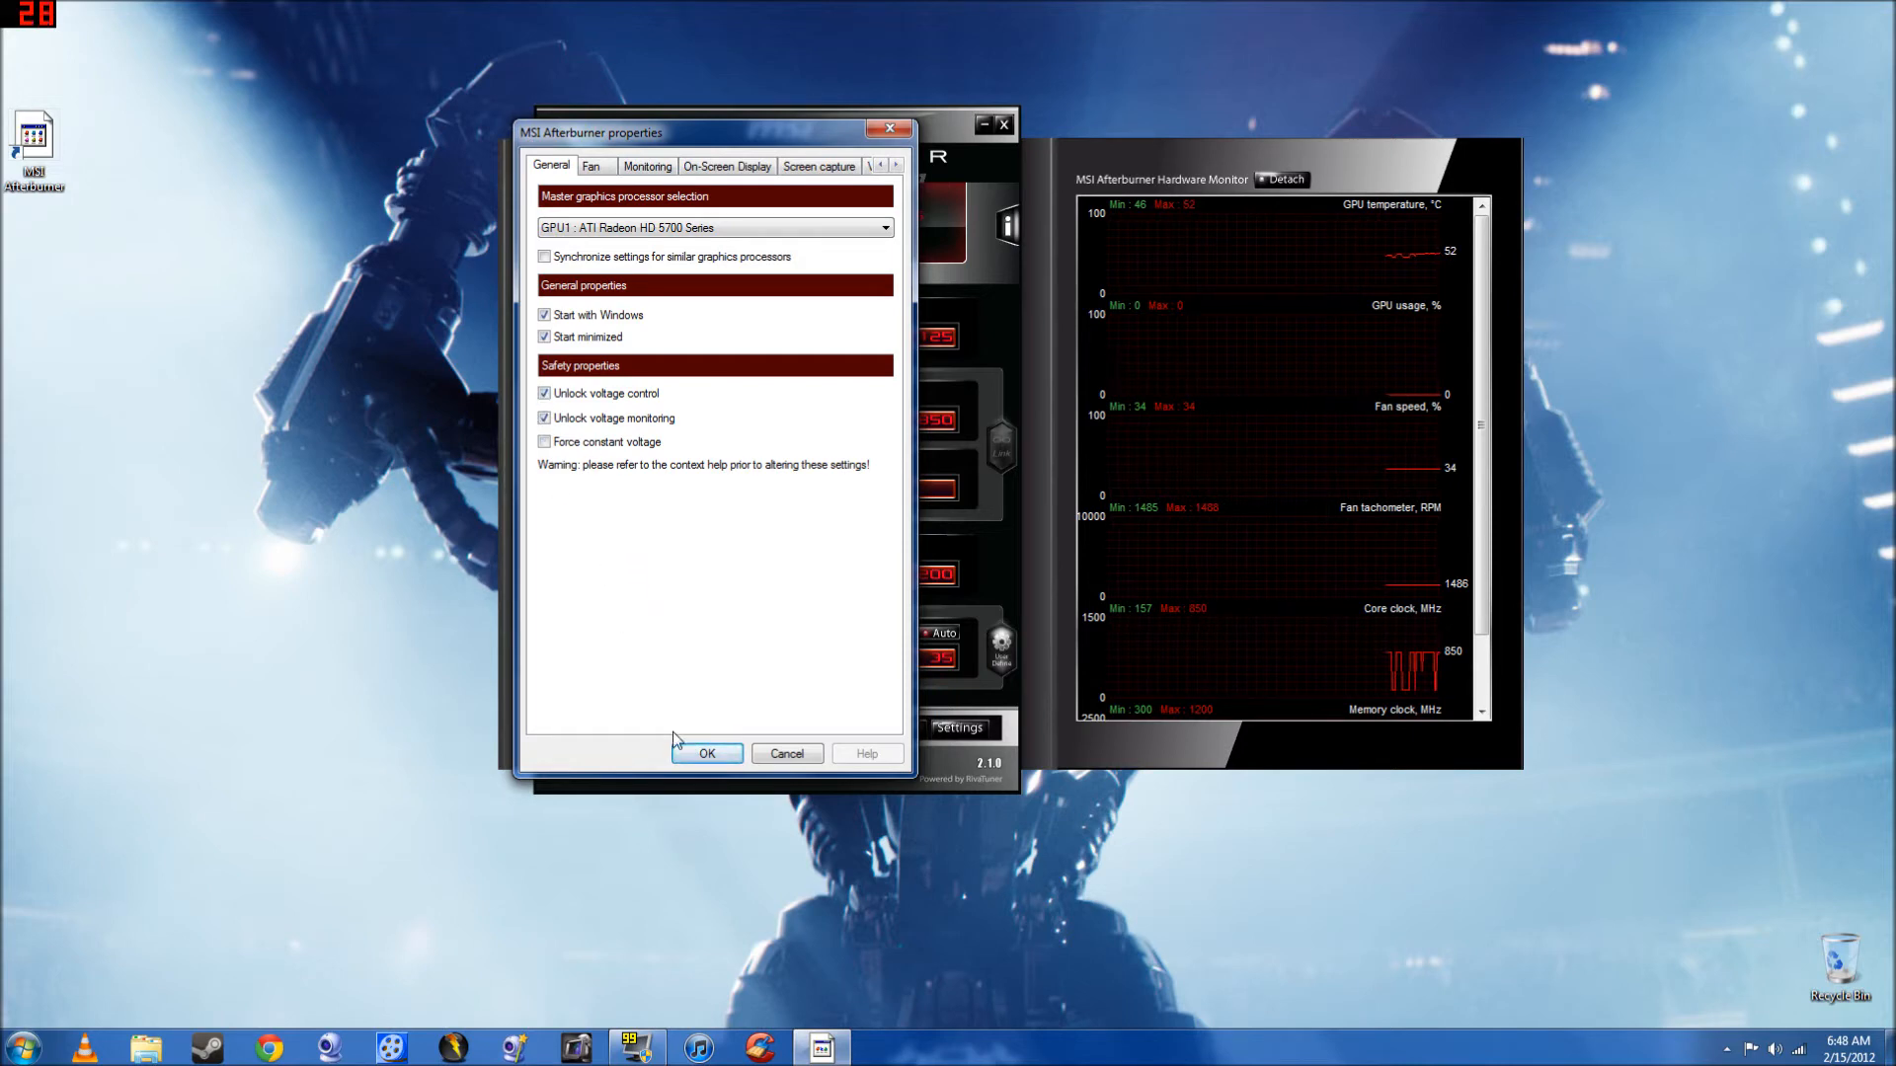
{"action": "left_click", "coordinate": [701, 754]}
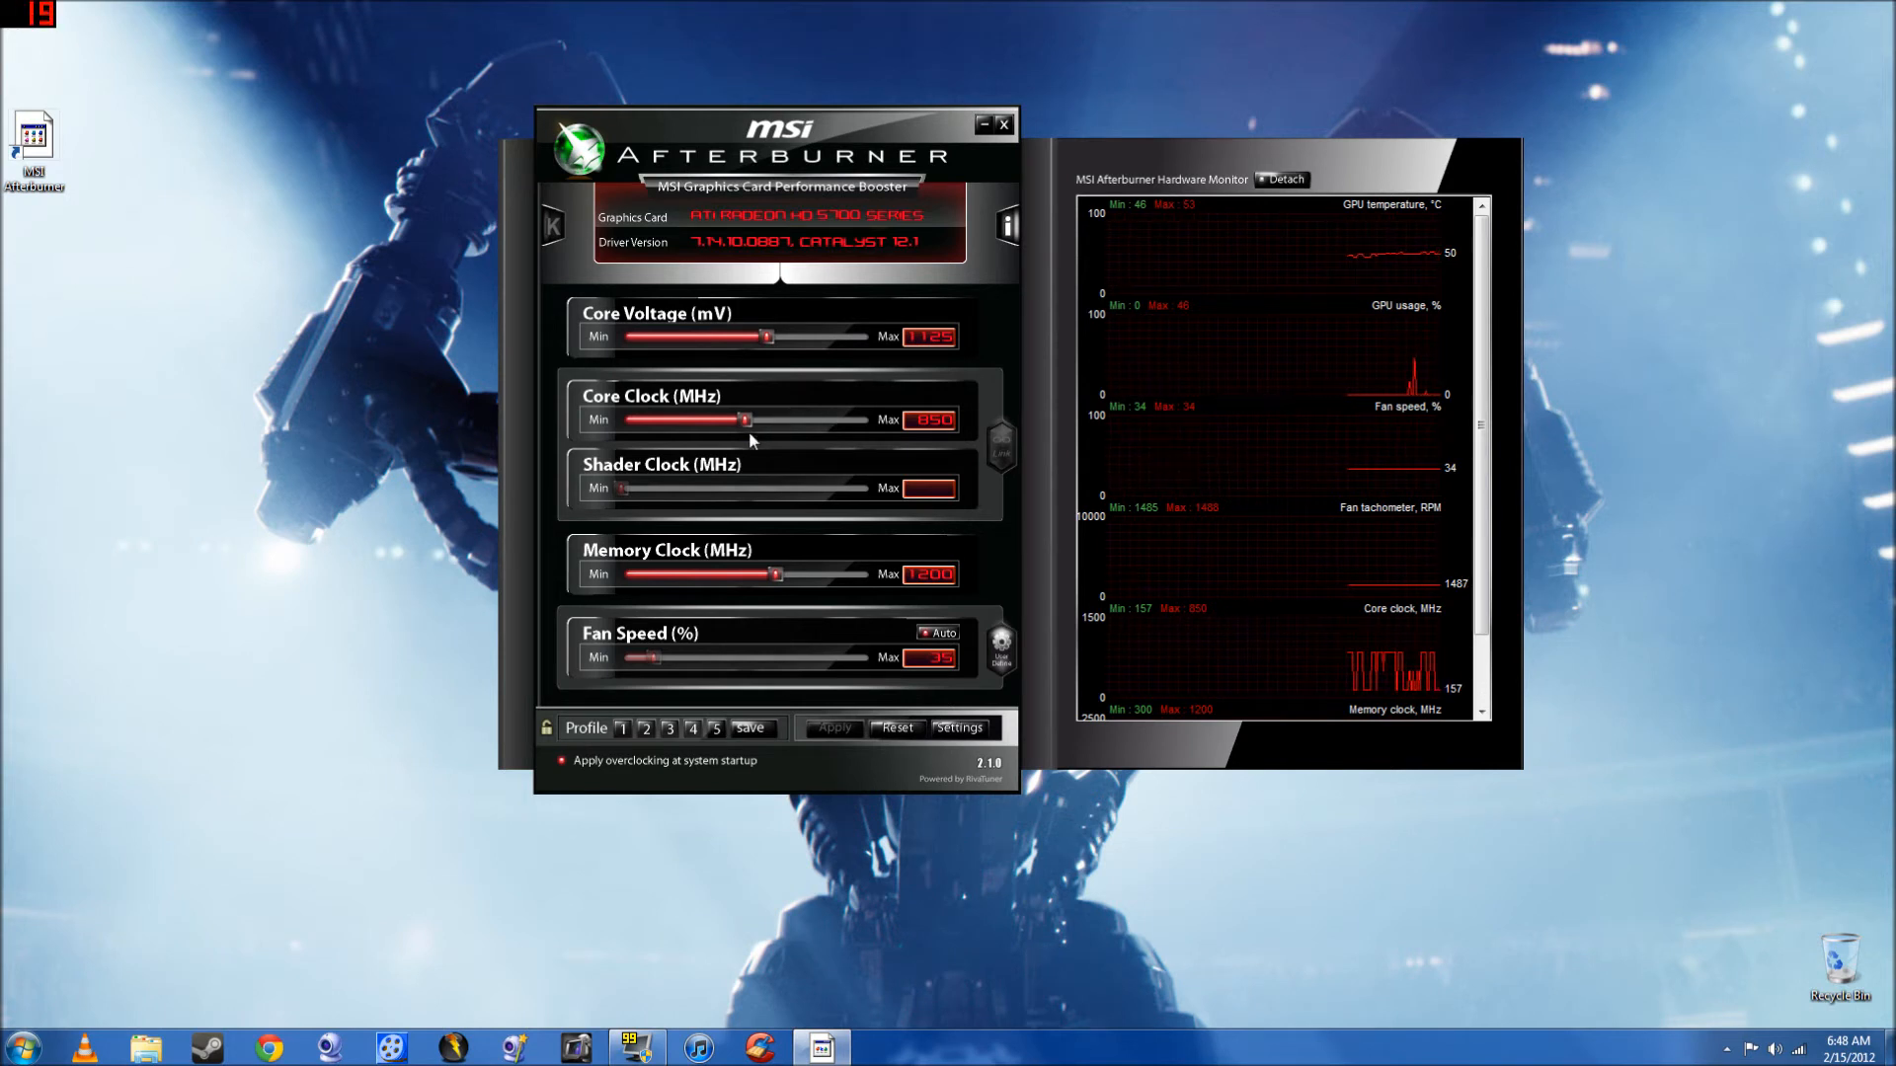
- Load profile 2, with a 960 MHz core clock and 1400 MHz memory clock, and apply it
{"action": "left_click", "coordinate": [645, 732]}
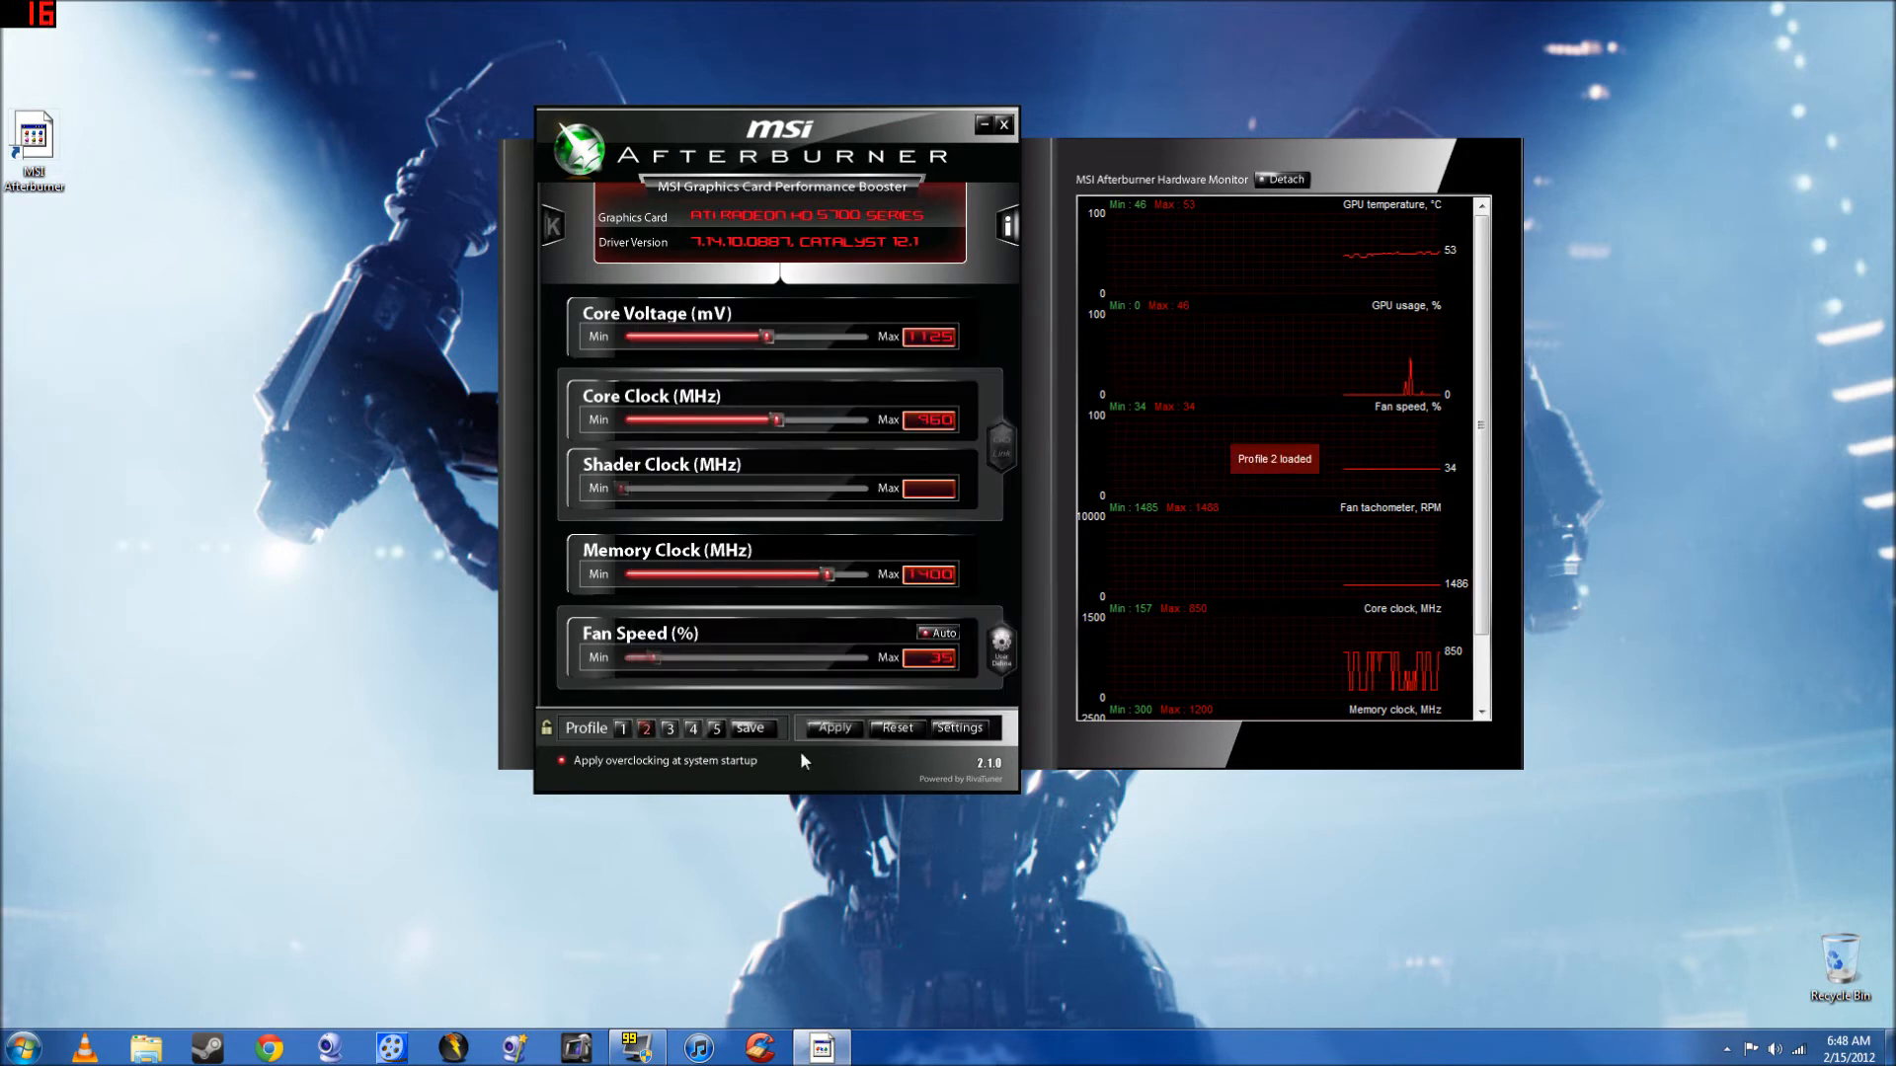
{"action": "left_click", "coordinate": [816, 727]}
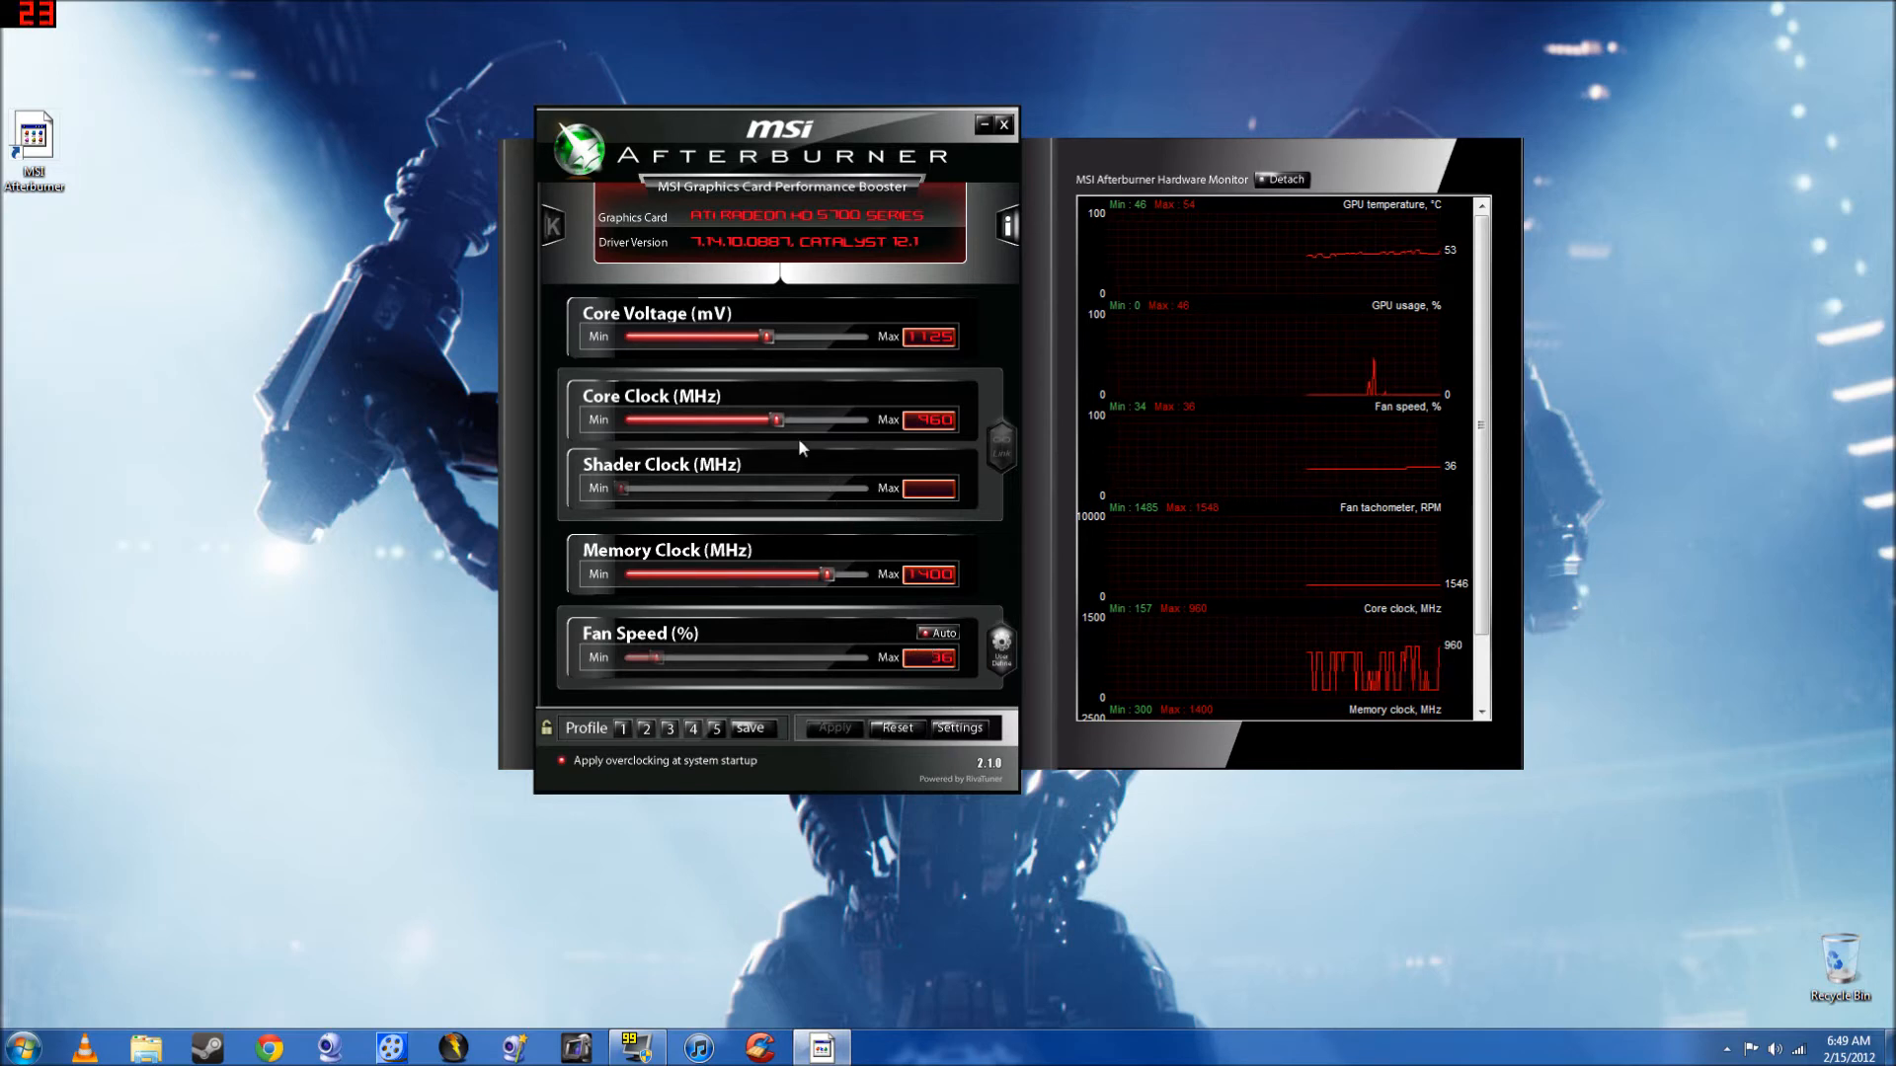
{"action": "mouse_move", "coordinate": [782, 419]}
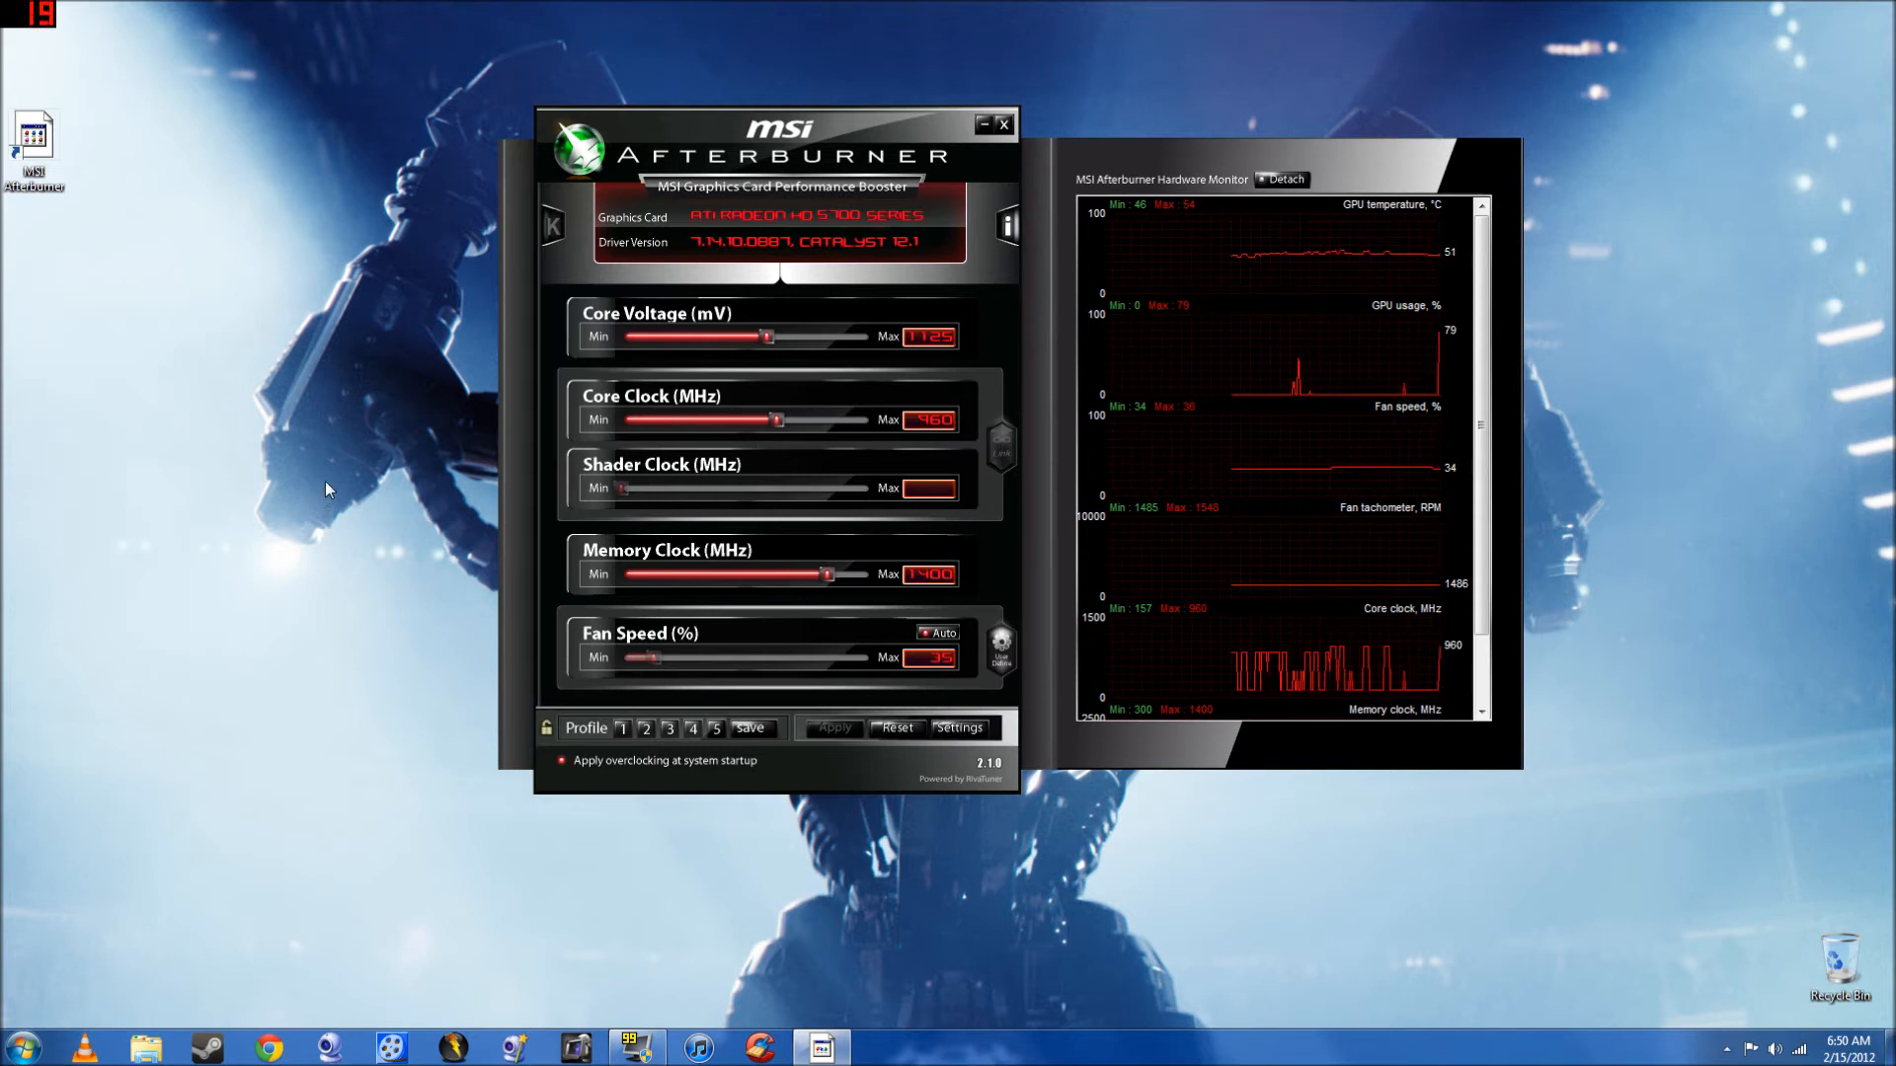
- Open the installation folder through the MSI Afterburner shortcut's properties and open the MSIAfterburner CFG file in Notepad
{"action": "right_click", "coordinate": [28, 144]}
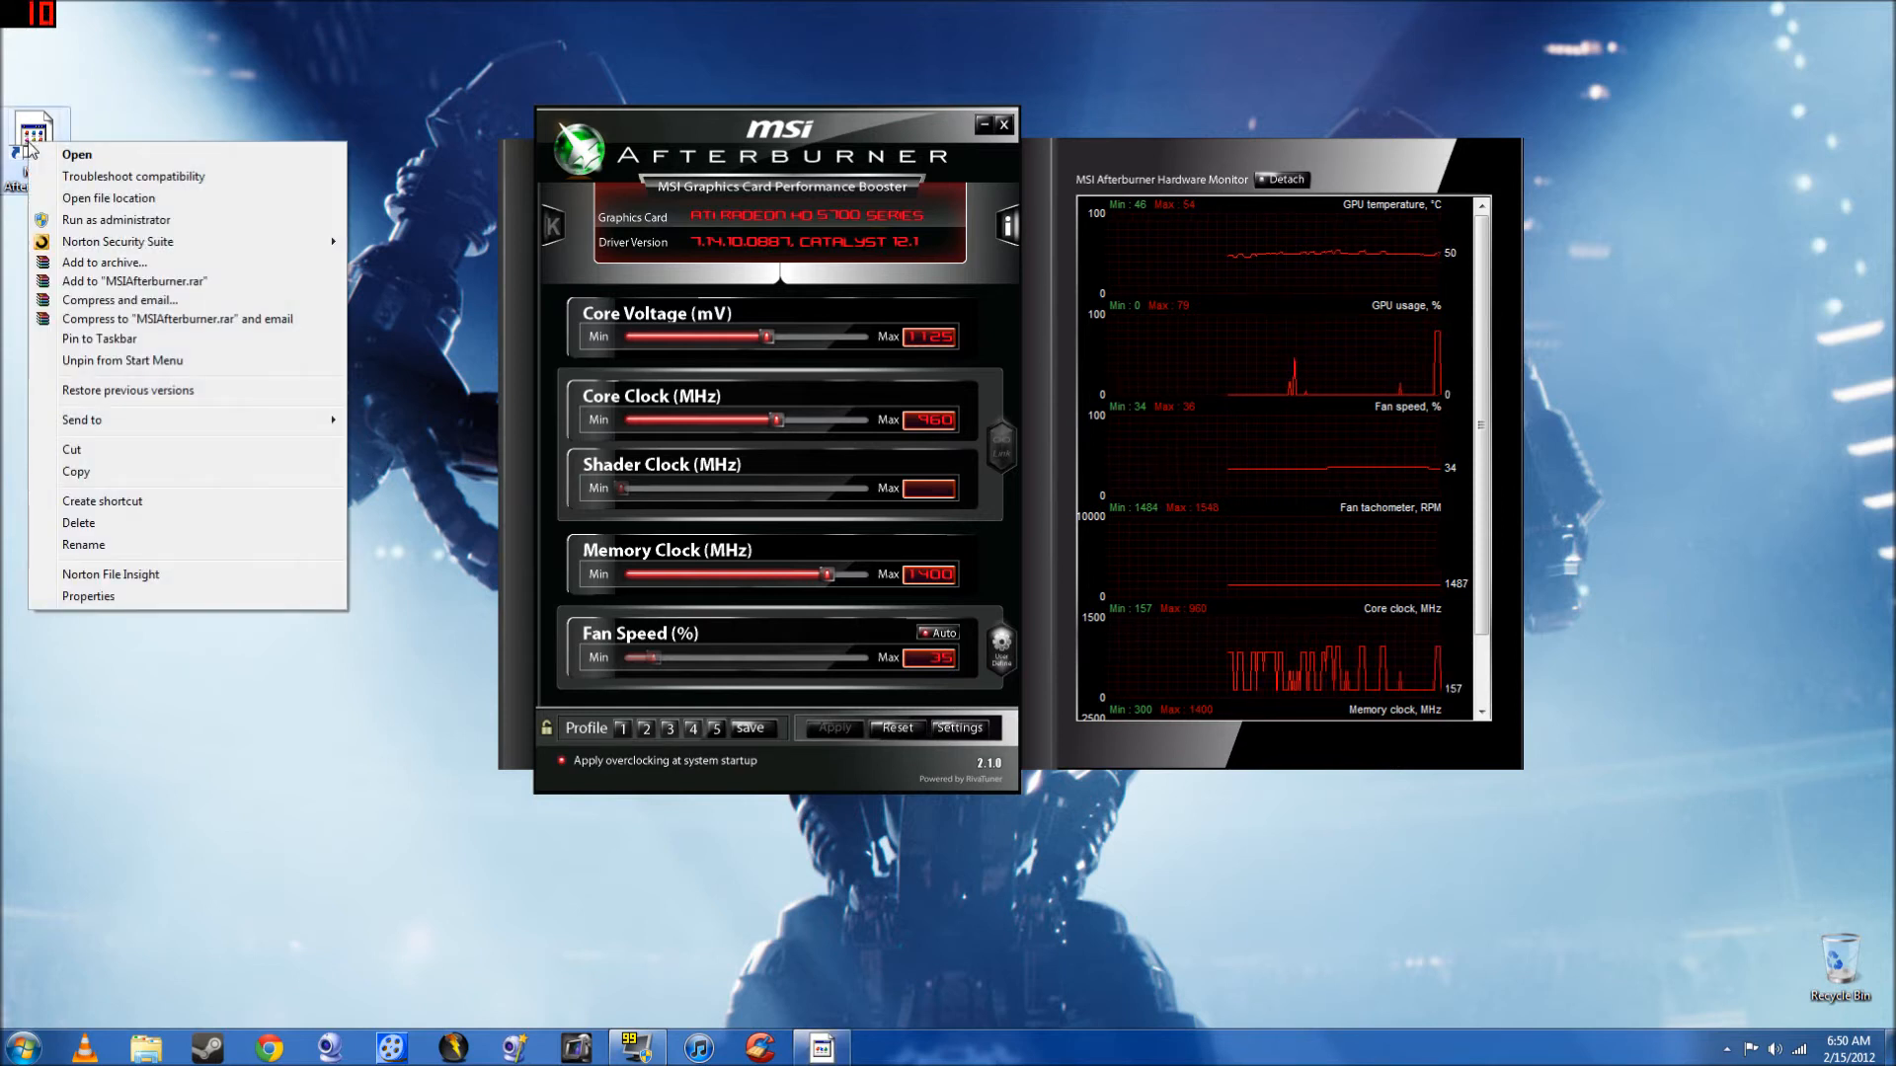
{"action": "left_click", "coordinate": [88, 596]}
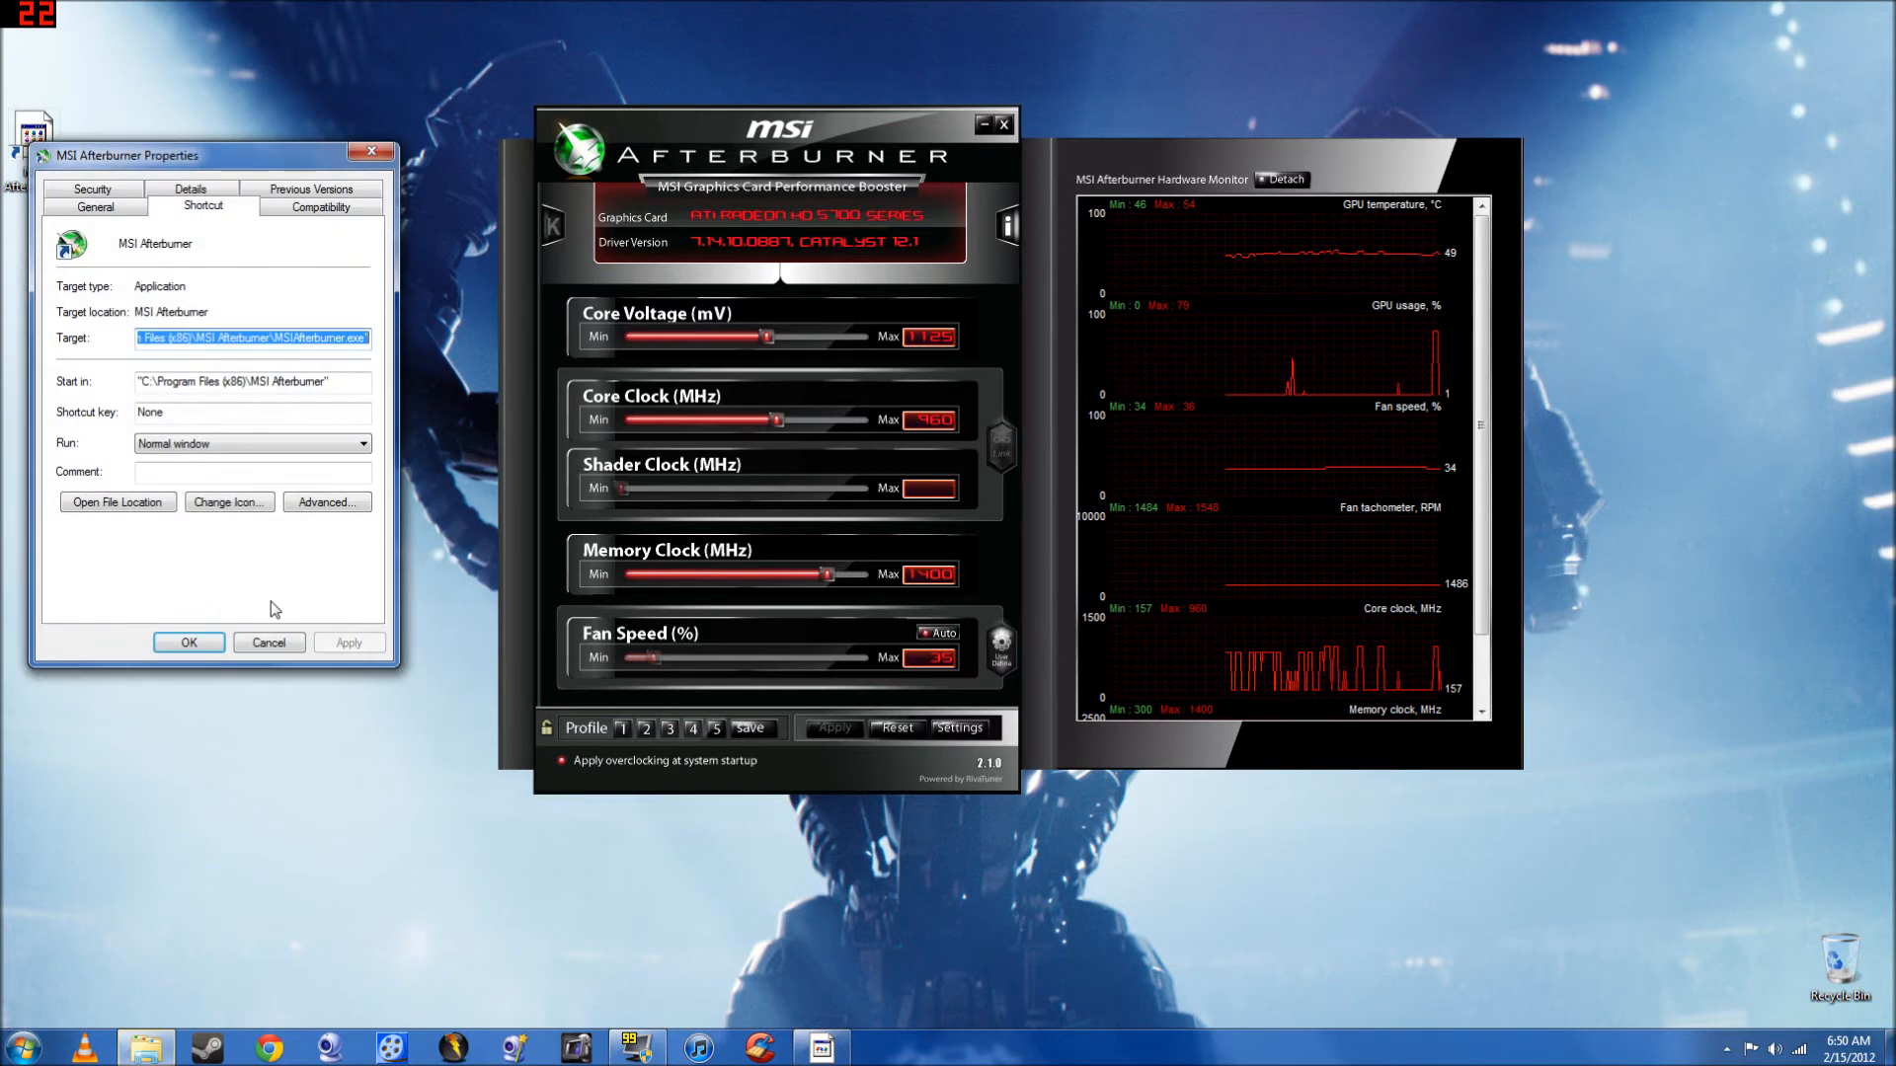
{"action": "left_click", "coordinate": [106, 506]}
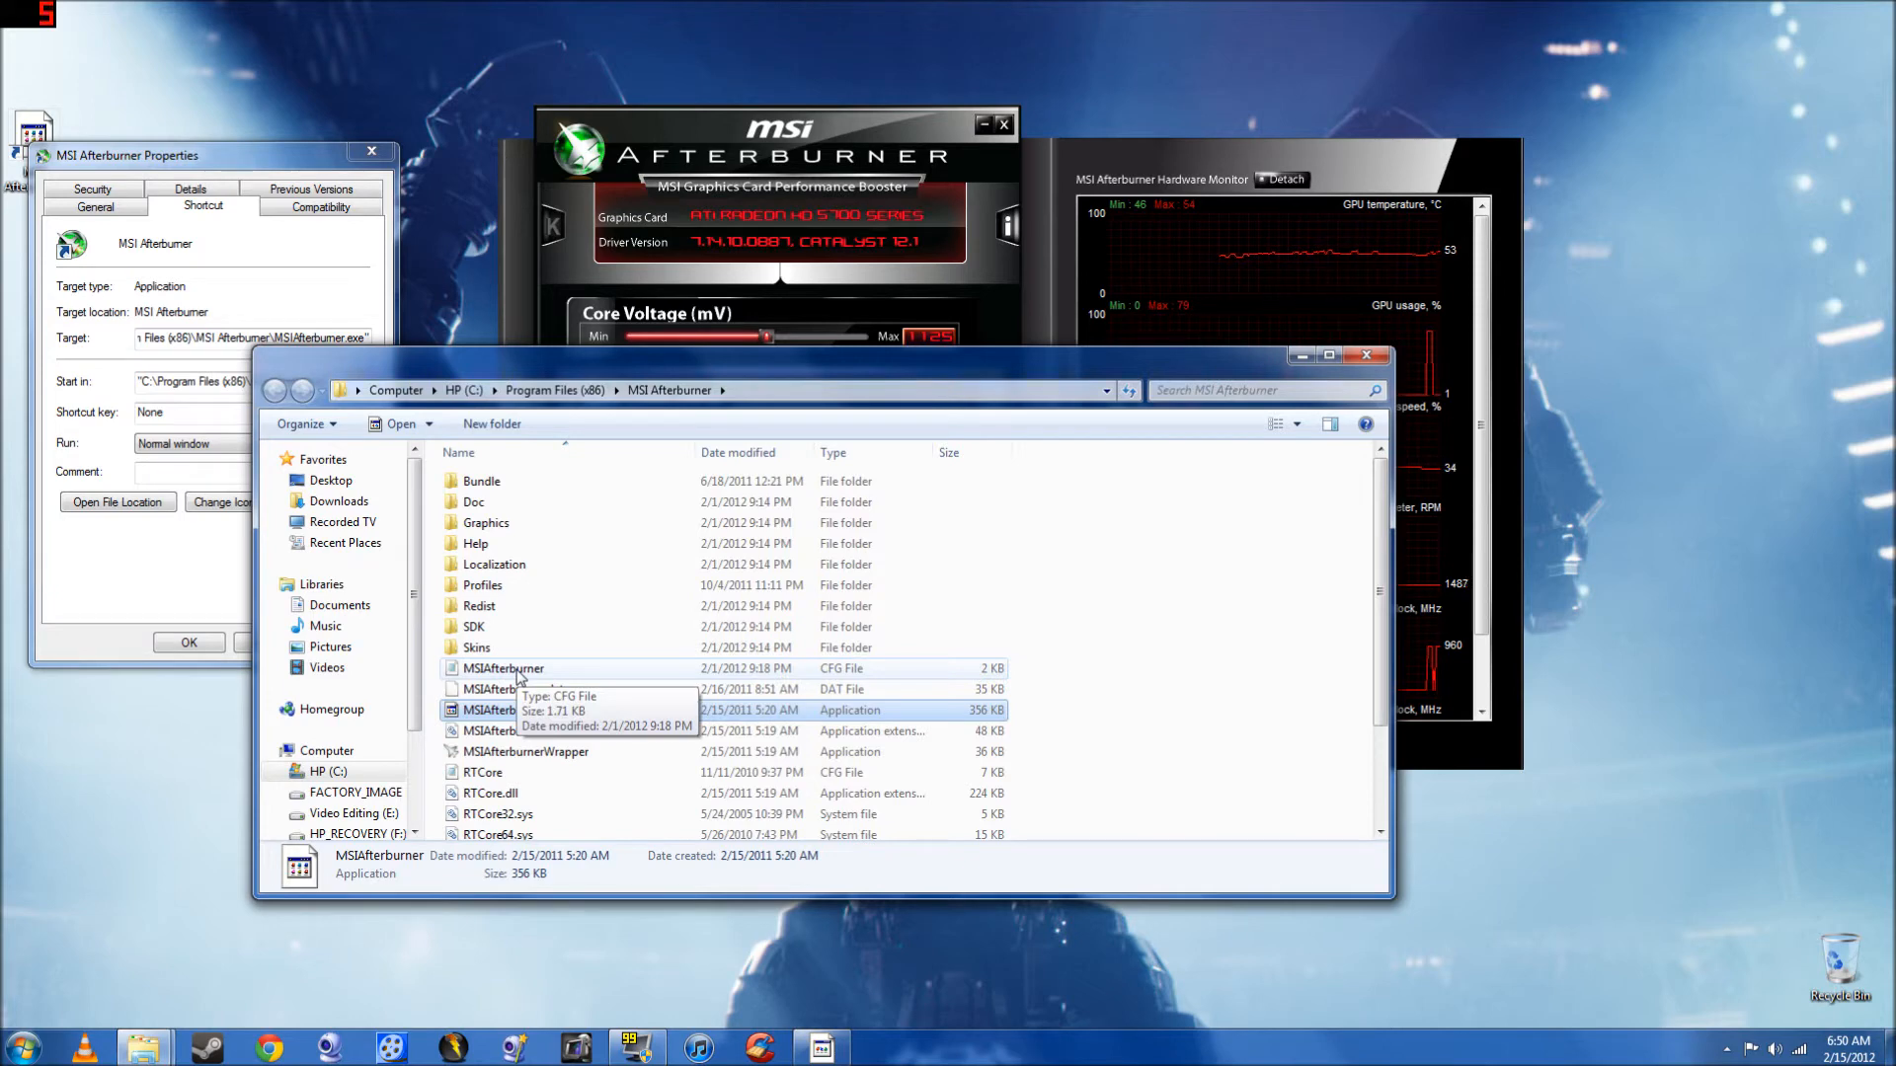
{"action": "double_click", "coordinate": [503, 668]}
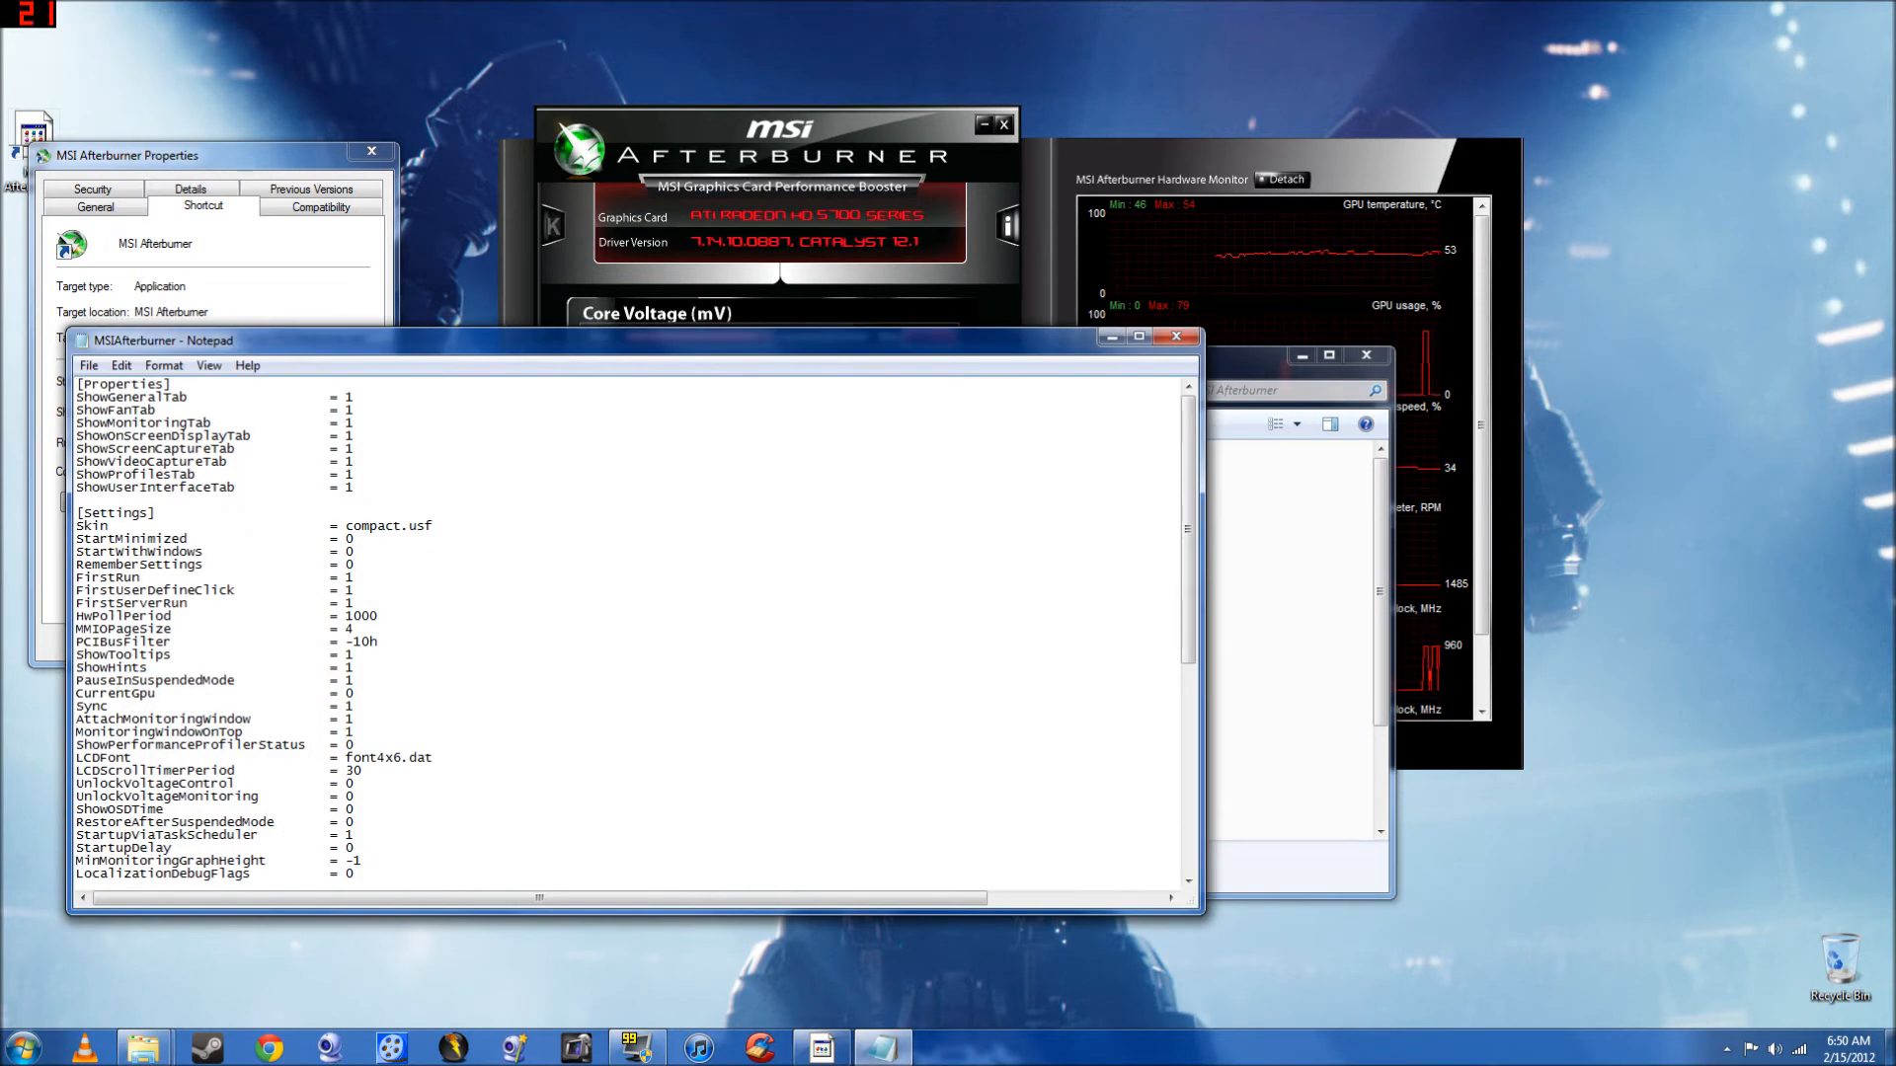
- Examine the MSIAfterburner configuration file, especially the UnofficialOverclockingEULA and UnofficialOverclockingMode entries in the ATIADLHAL section
{"action": "scroll", "coordinate": [632, 632], "scroll_direction": "down", "scroll_amount": 5}
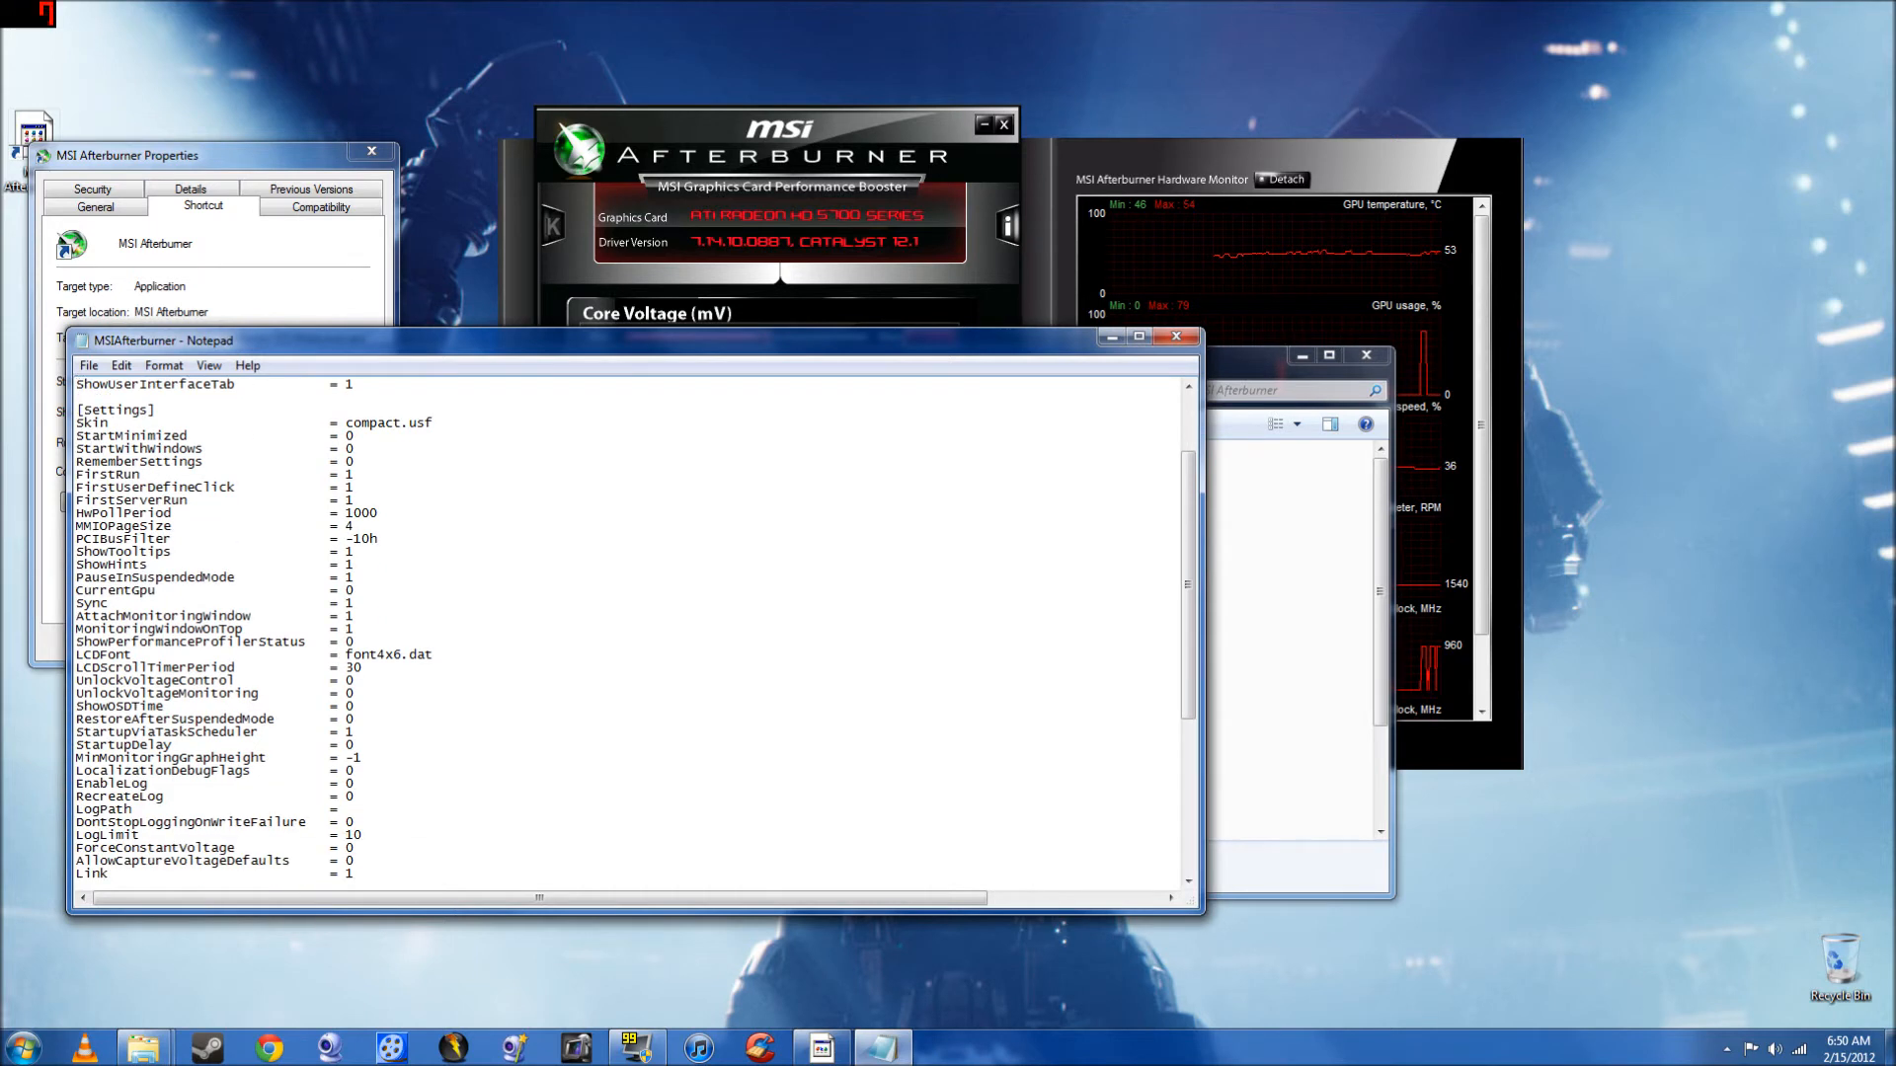
{"action": "scroll", "coordinate": [632, 632], "scroll_direction": "down", "scroll_amount": 5}
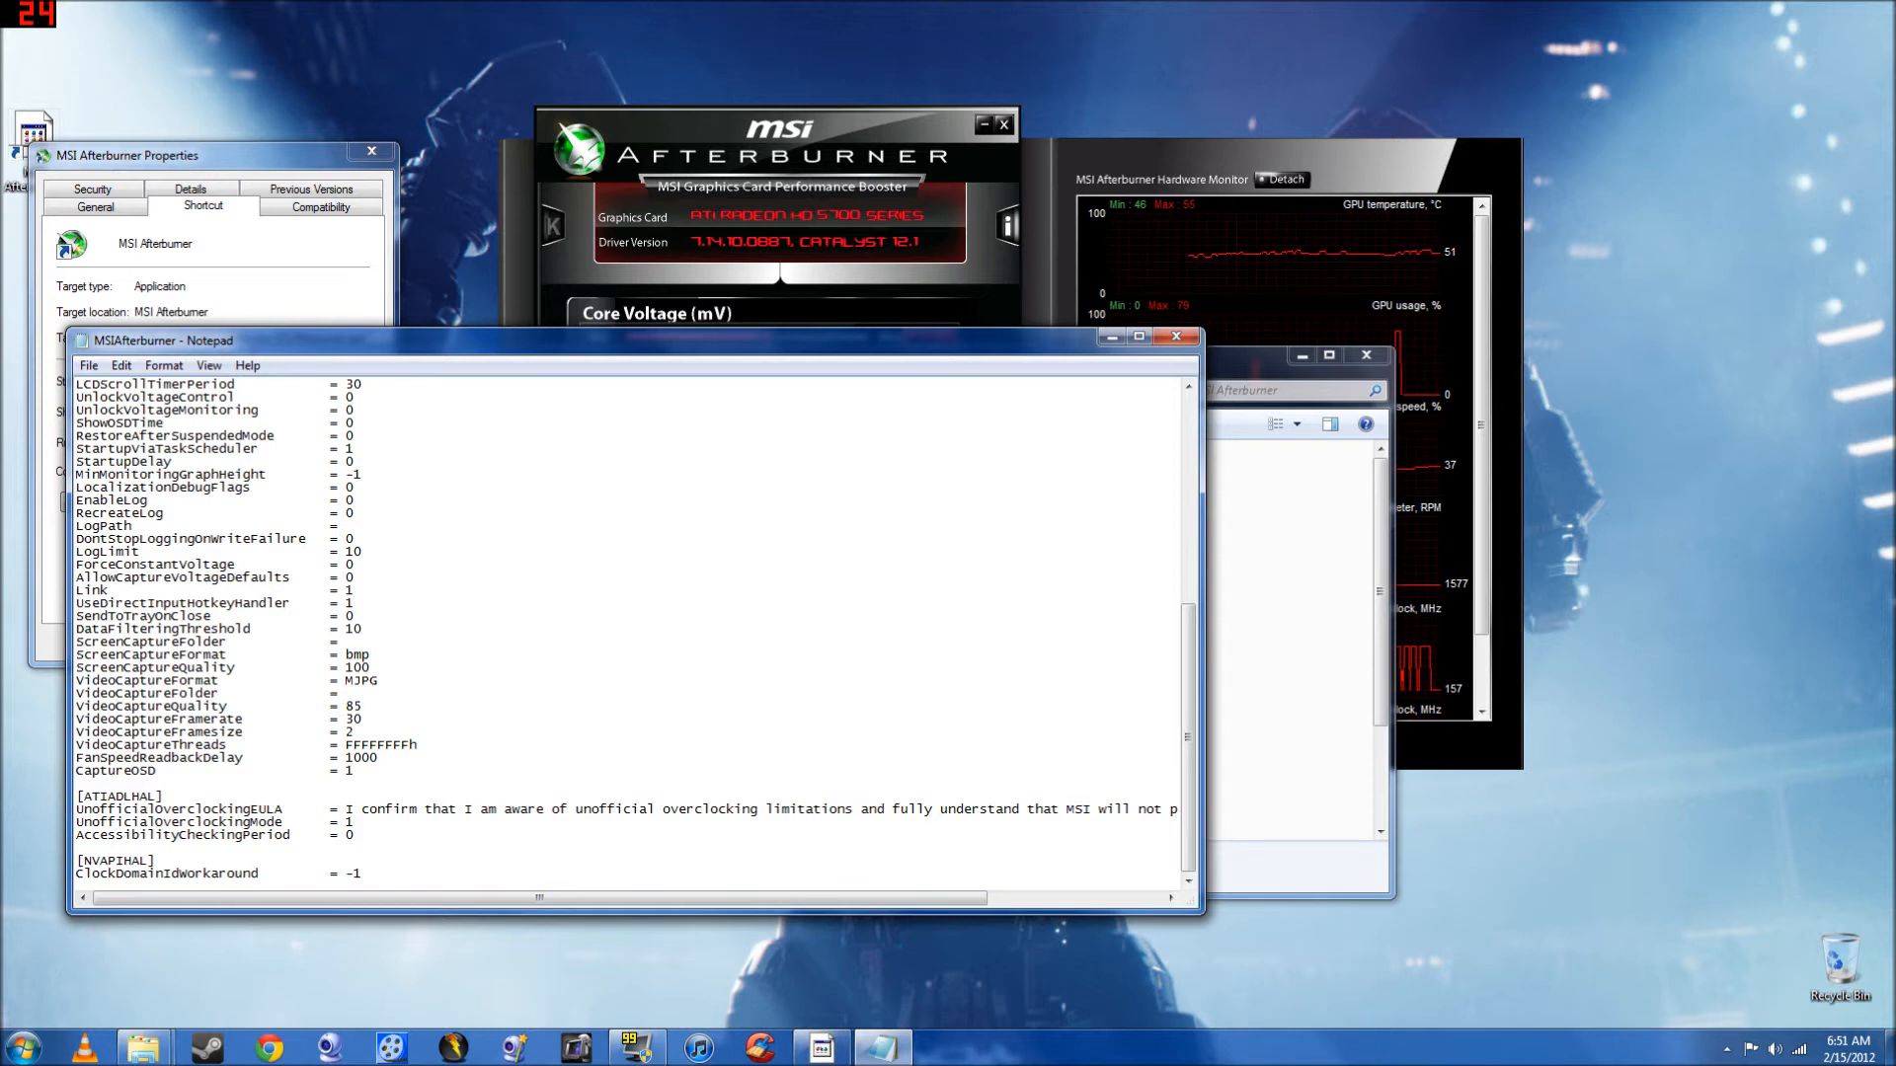
{"action": "left_click_drag", "start_coordinate": [486, 899], "coordinate": [365, 884]}
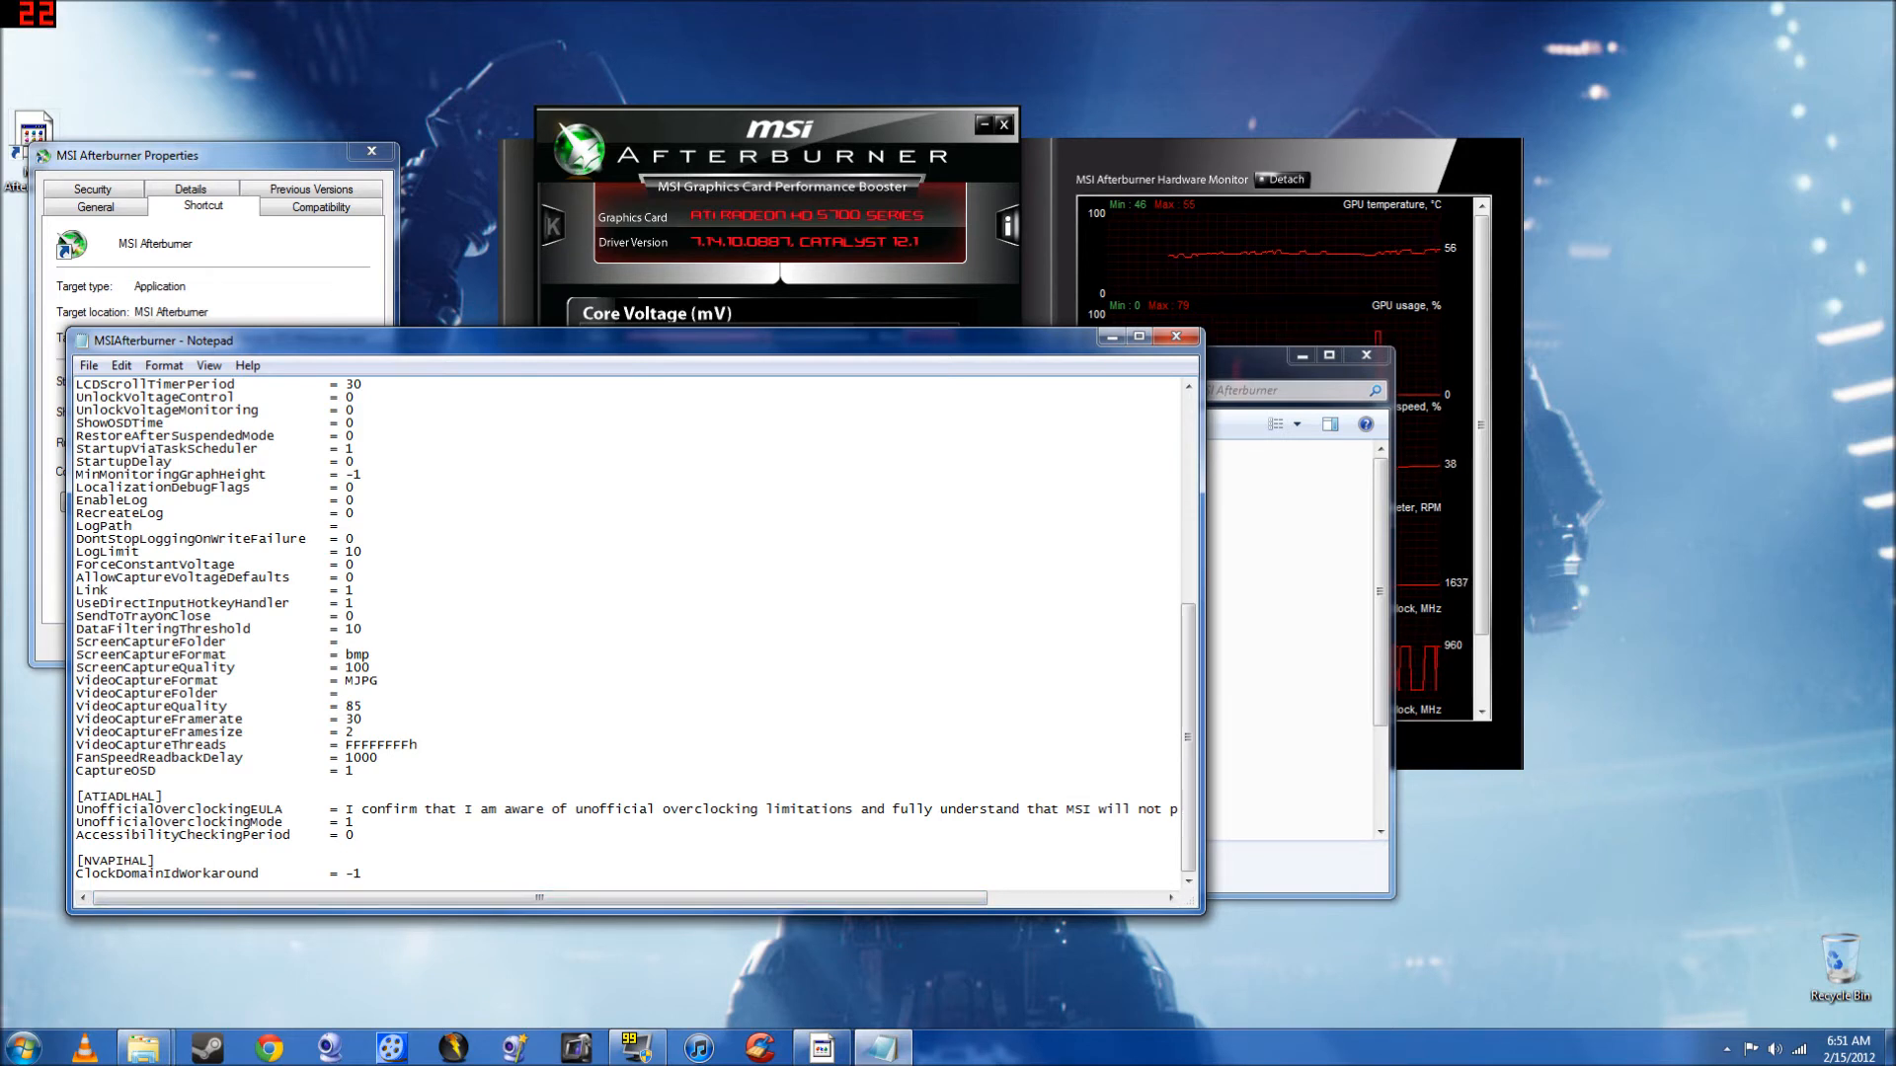
{"action": "left_click_drag", "start_coordinate": [1187, 772], "coordinate": [1183, 728]}
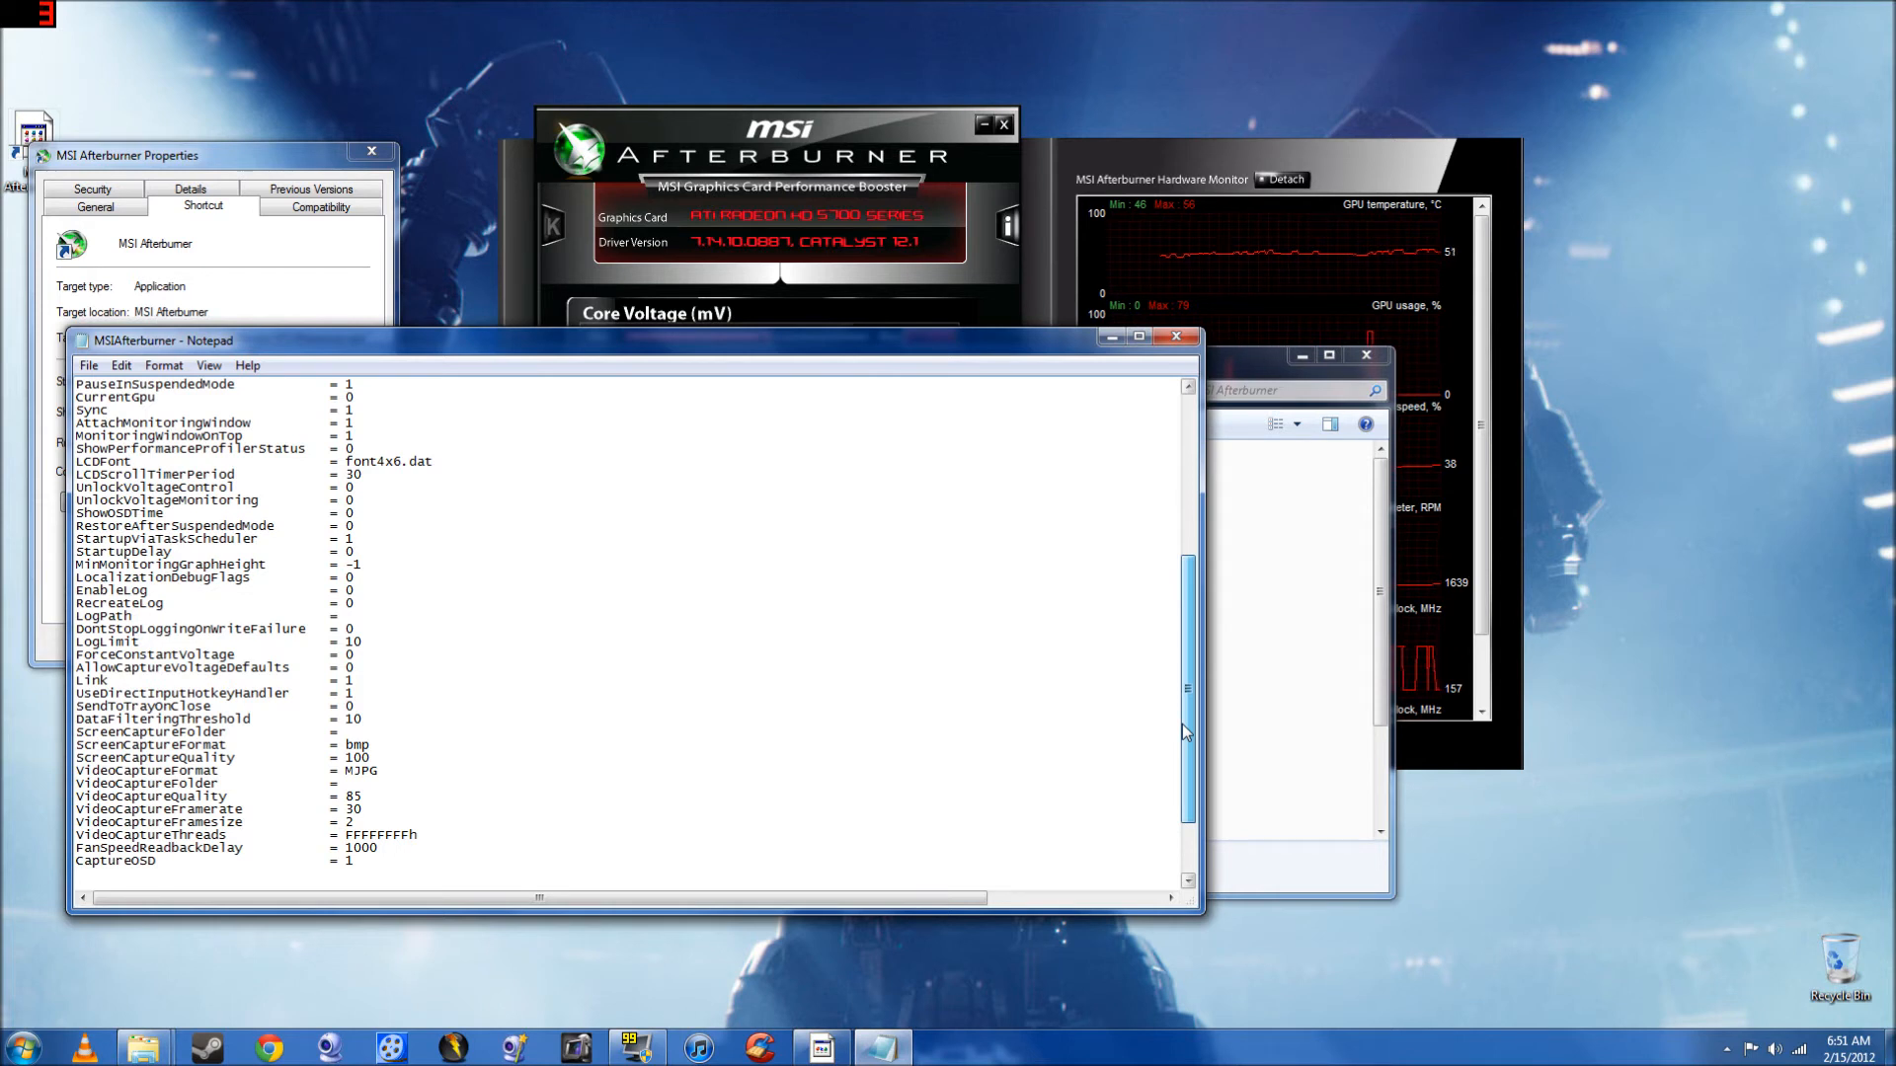
{"action": "left_click_drag", "start_coordinate": [1181, 725], "coordinate": [1176, 558]}
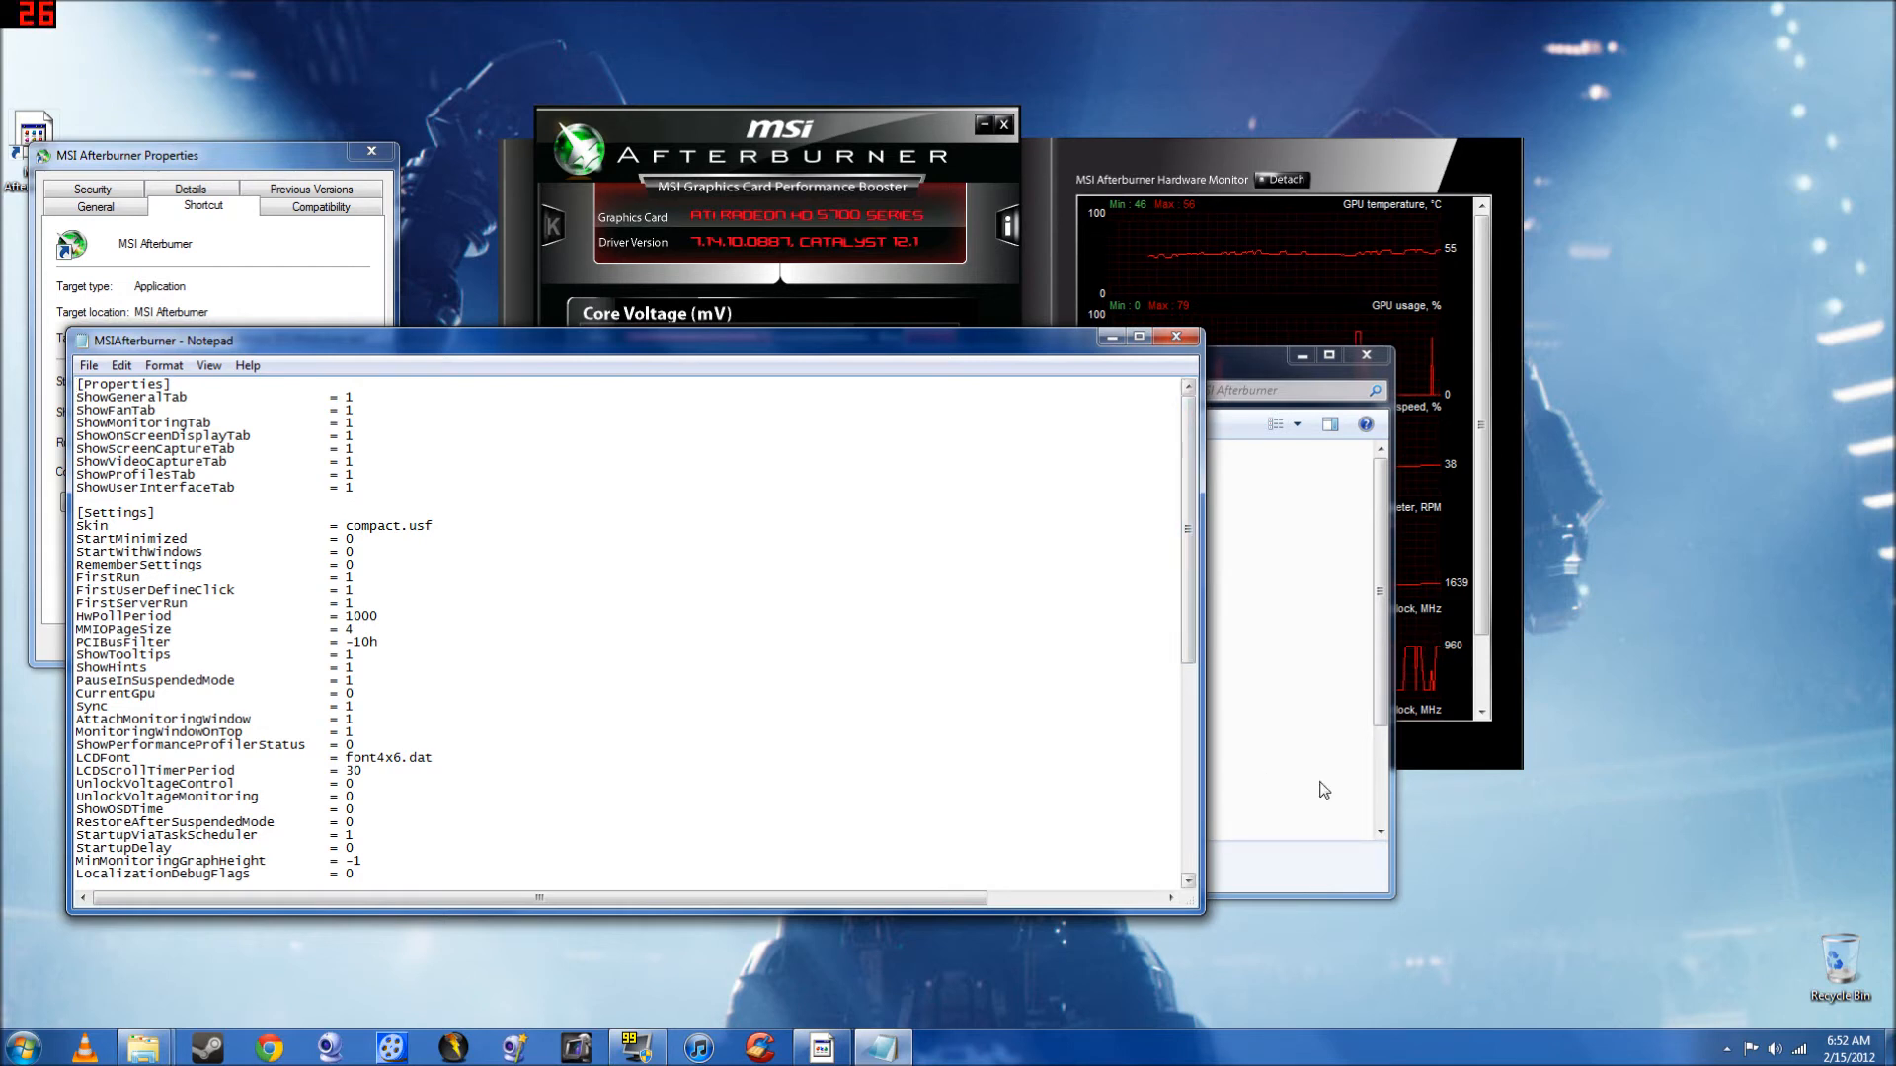
{"action": "scroll", "coordinate": [632, 632], "scroll_direction": "down", "scroll_amount": 9}
{"action": "scroll", "coordinate": [632, 632], "scroll_direction": "up", "scroll_amount": 9}
{"action": "scroll", "coordinate": [632, 632], "scroll_direction": "down", "scroll_amount": 7}
{"action": "scroll", "coordinate": [631, 631], "scroll_direction": "down", "scroll_amount": 4}
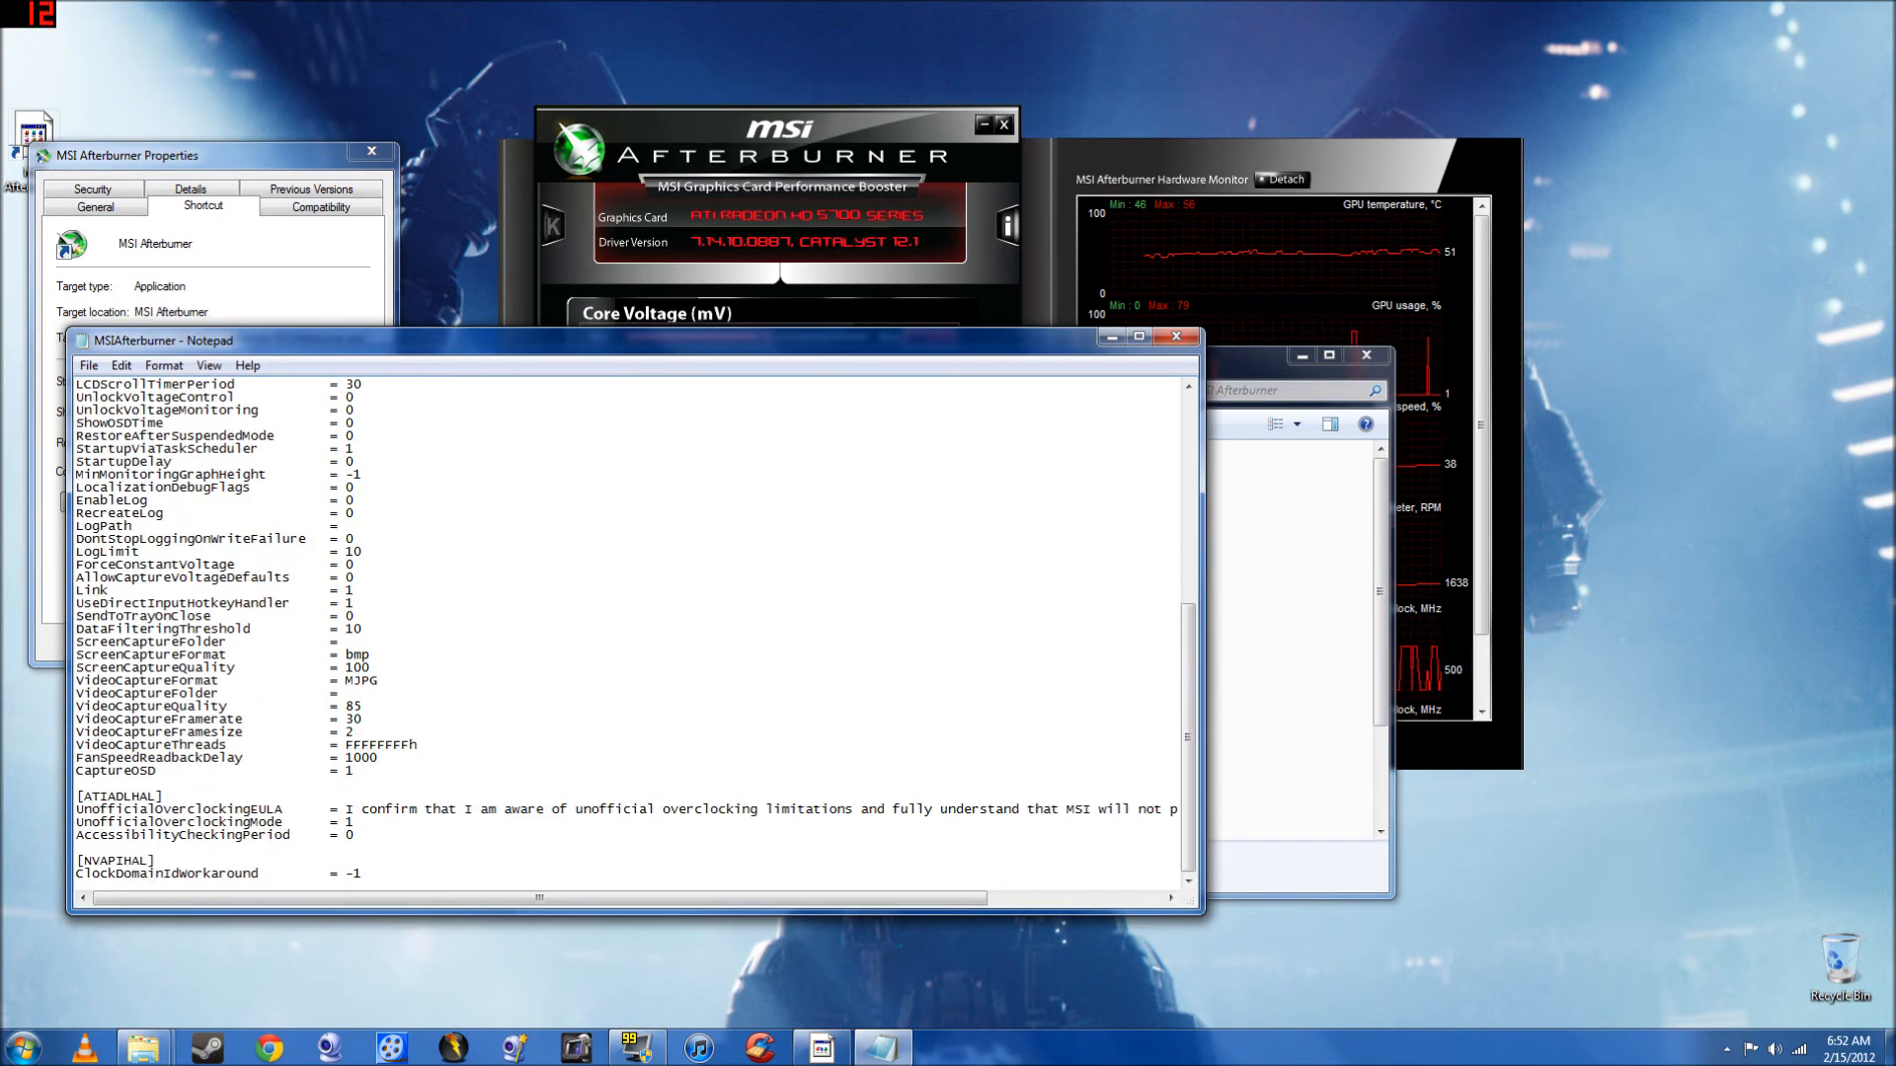
{"action": "scroll", "coordinate": [632, 631], "scroll_direction": "up", "scroll_amount": 11}
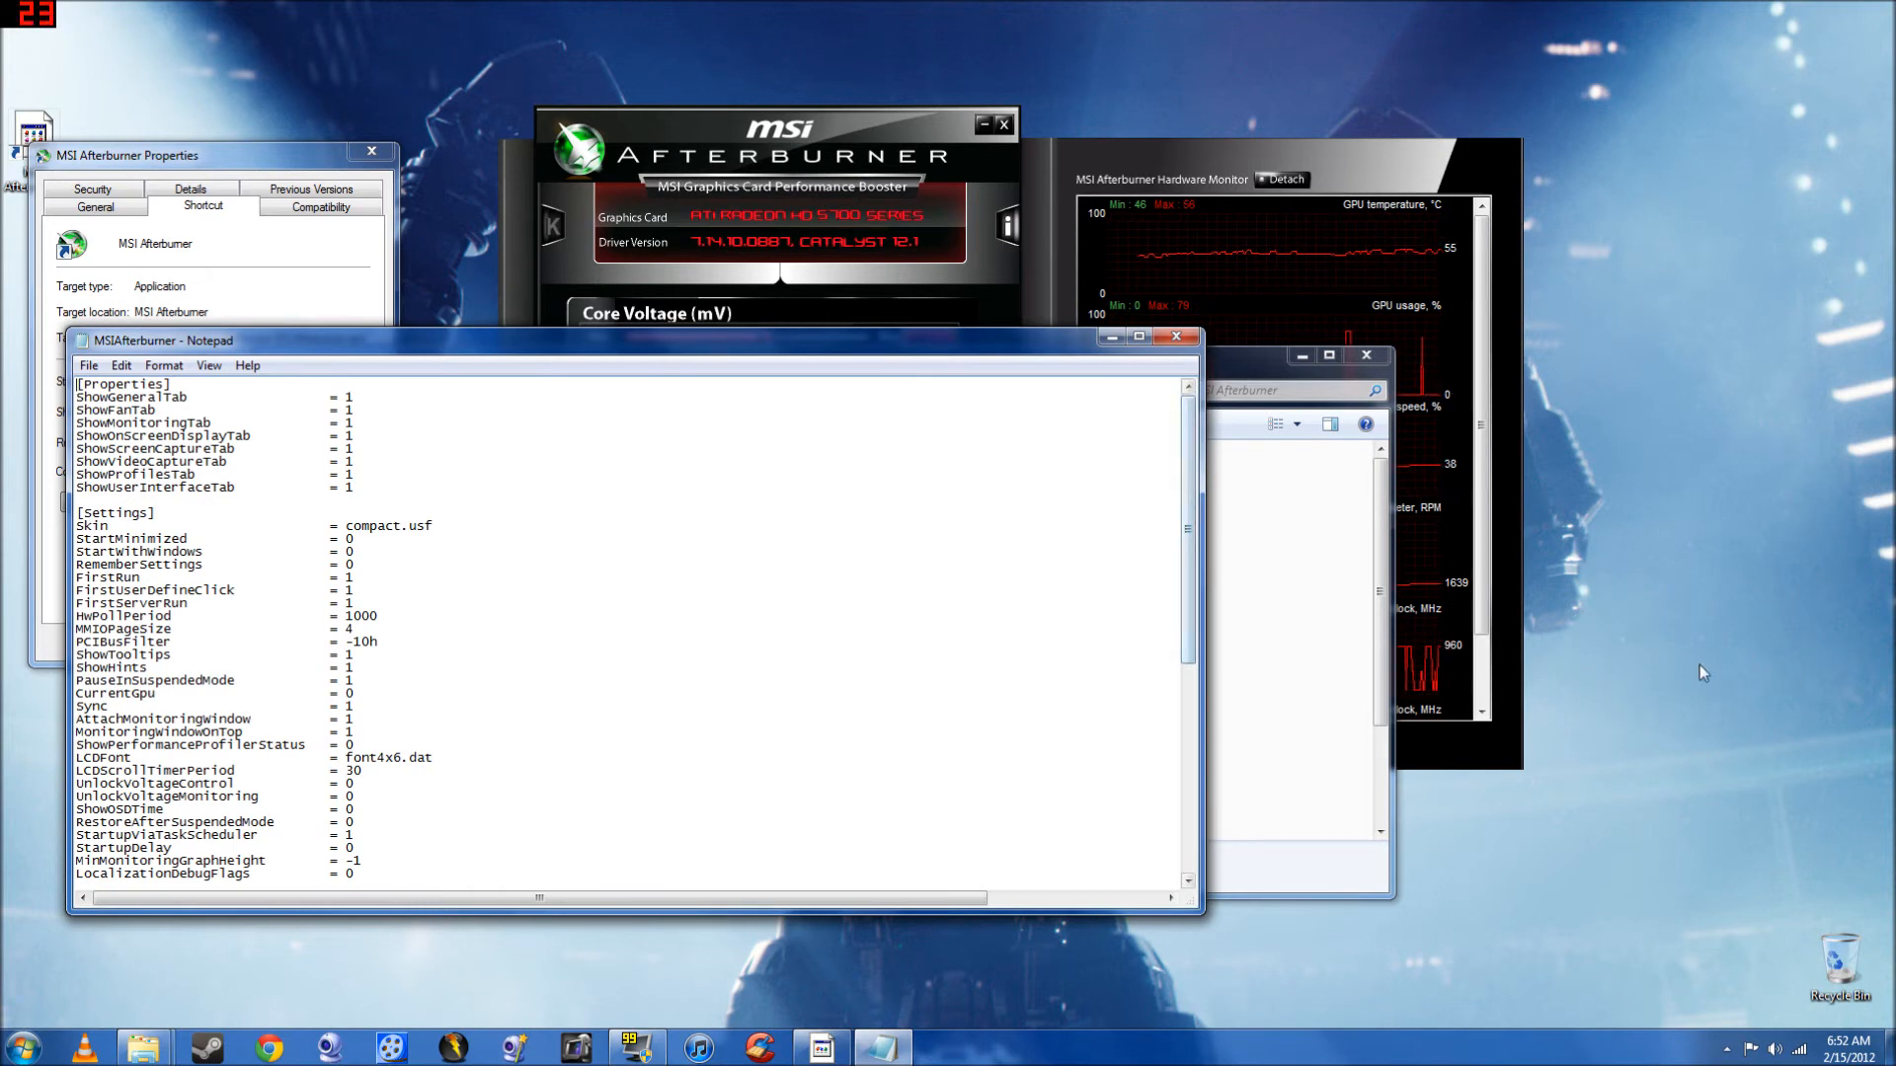
- Close the MSIAfterburner configuration file and its program folder
{"action": "left_click_drag", "start_coordinate": [1000, 348], "coordinate": [1321, 772]}
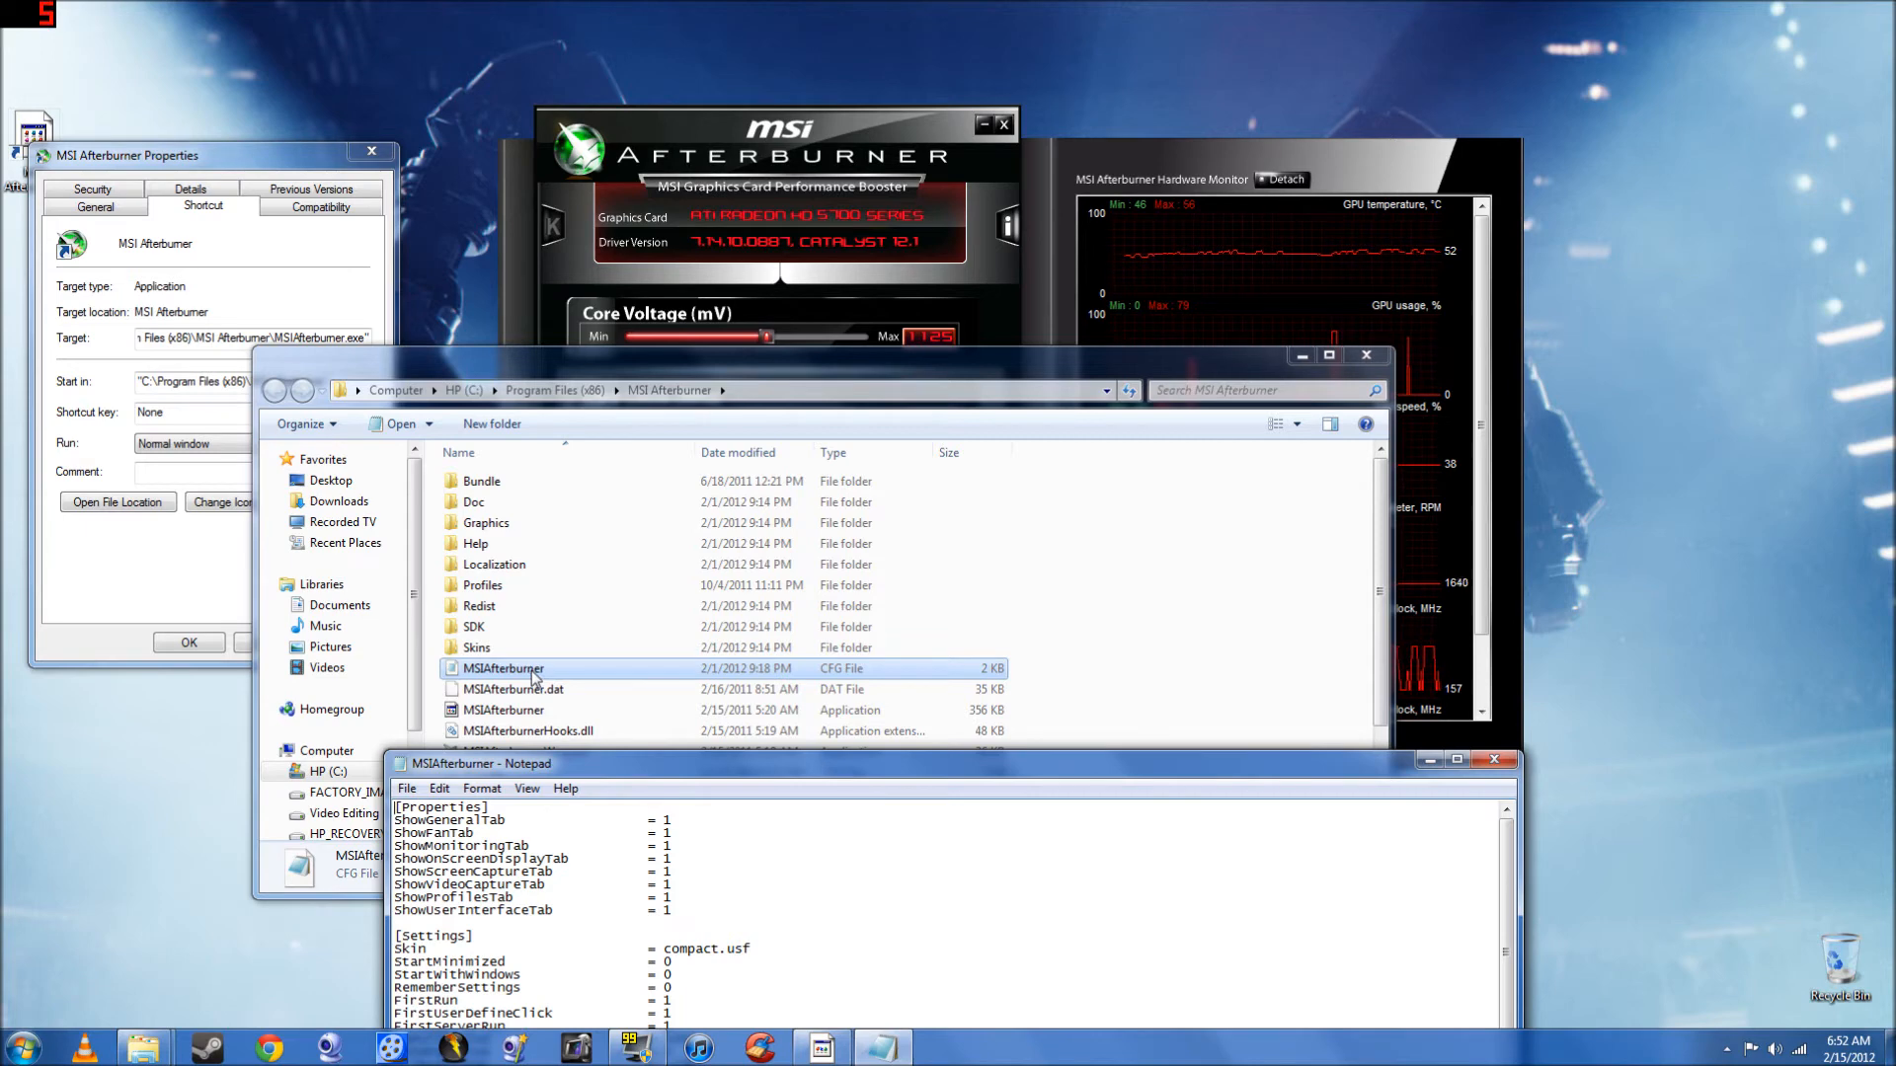
{"action": "left_click", "coordinate": [1493, 762]}
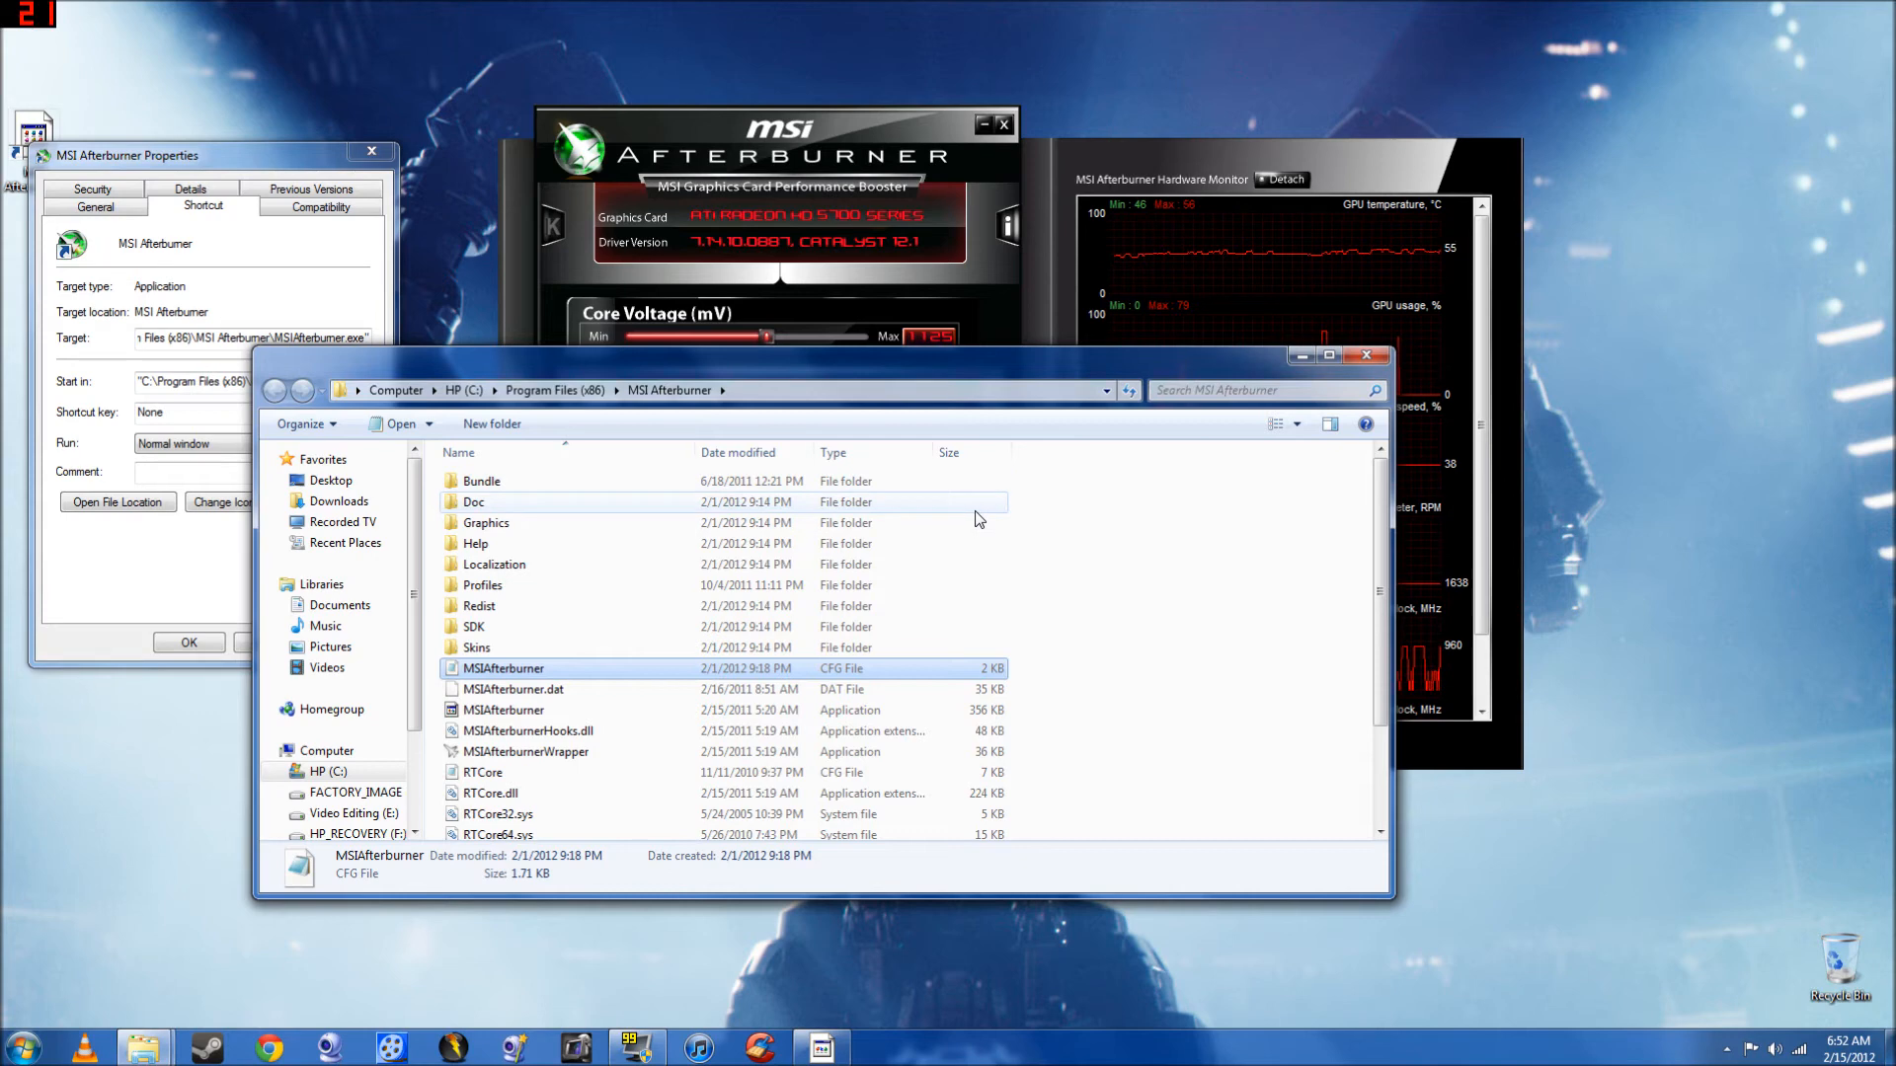
{"action": "left_click", "coordinate": [1366, 355]}
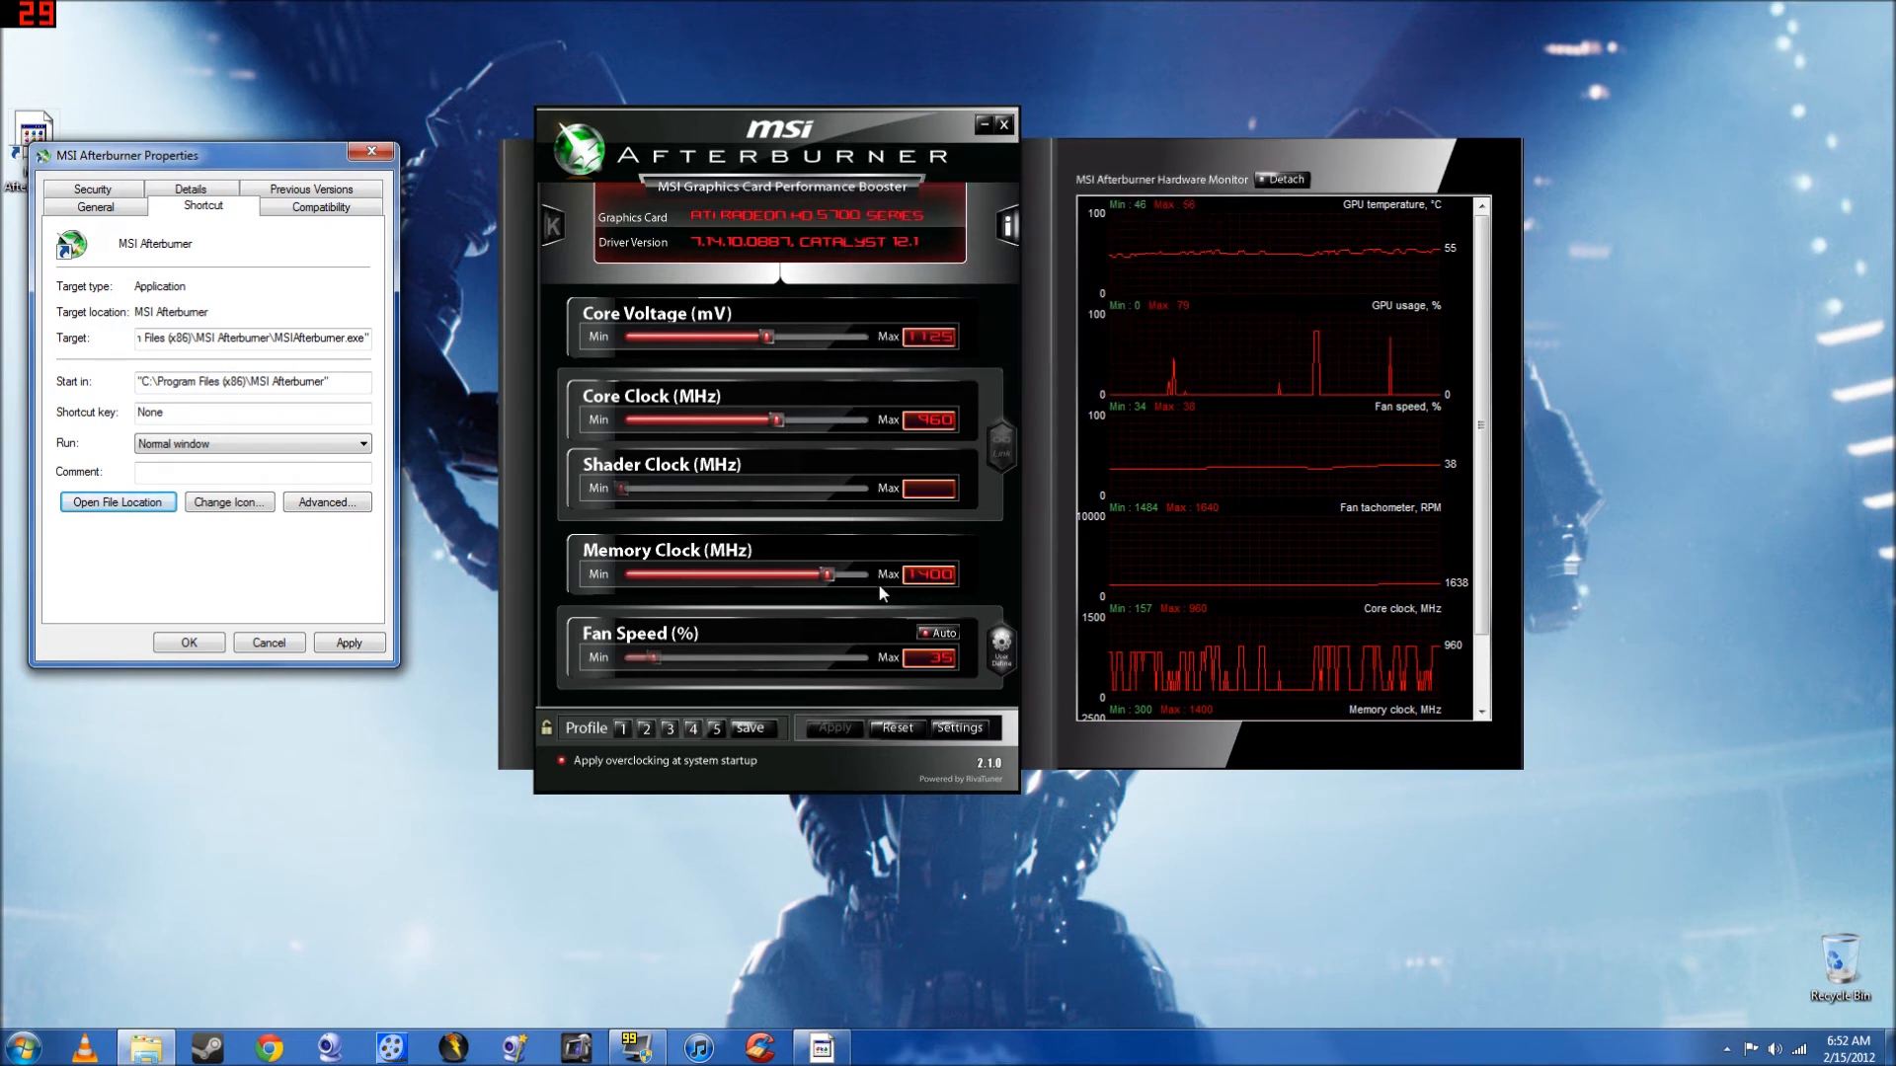
- Try a memory clock of 1456 MHz, then load profiles 2 and 3 for comparison and return to profile 2
{"action": "mouse_move", "coordinate": [832, 575]}
{"action": "left_mouse_down"}
{"action": "mouse_move", "coordinate": [887, 587]}
{"action": "mouse_move", "coordinate": [849, 590]}
{"action": "left_mouse_up"}
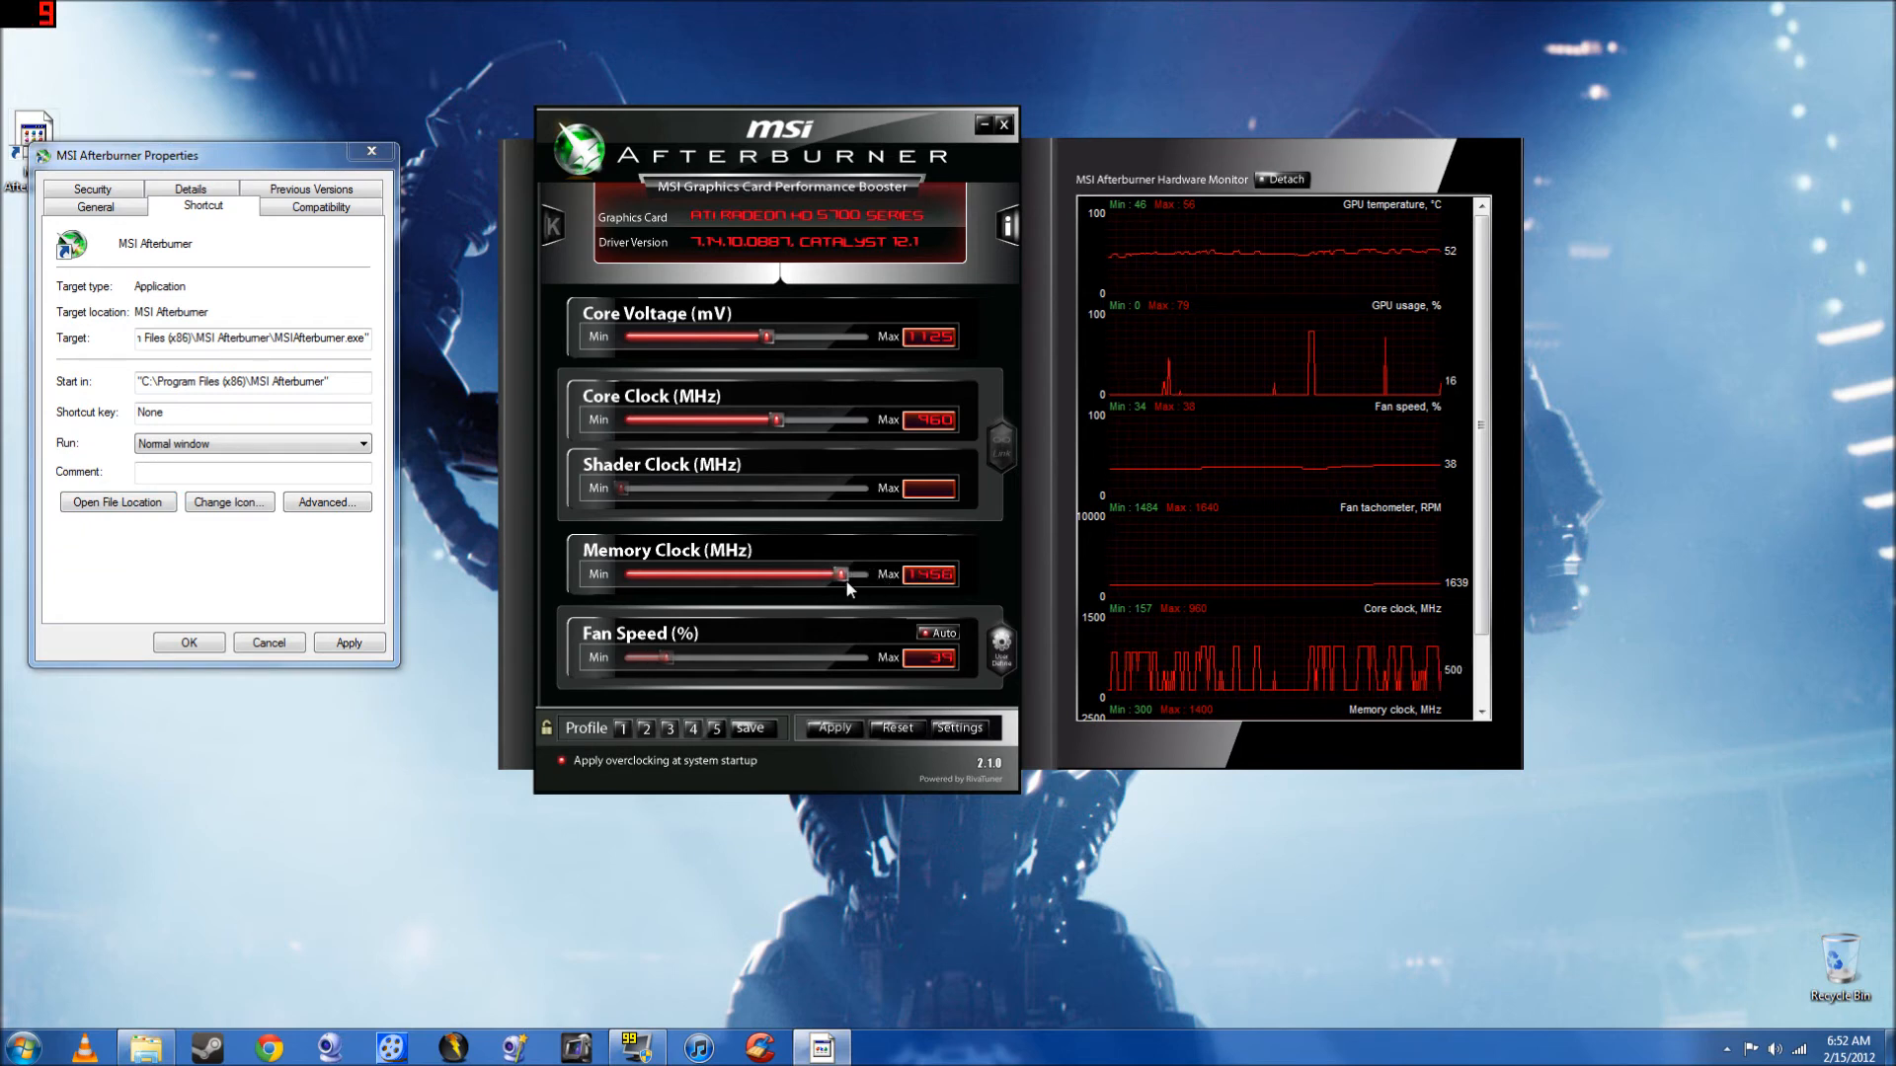
{"action": "left_click", "coordinate": [645, 728]}
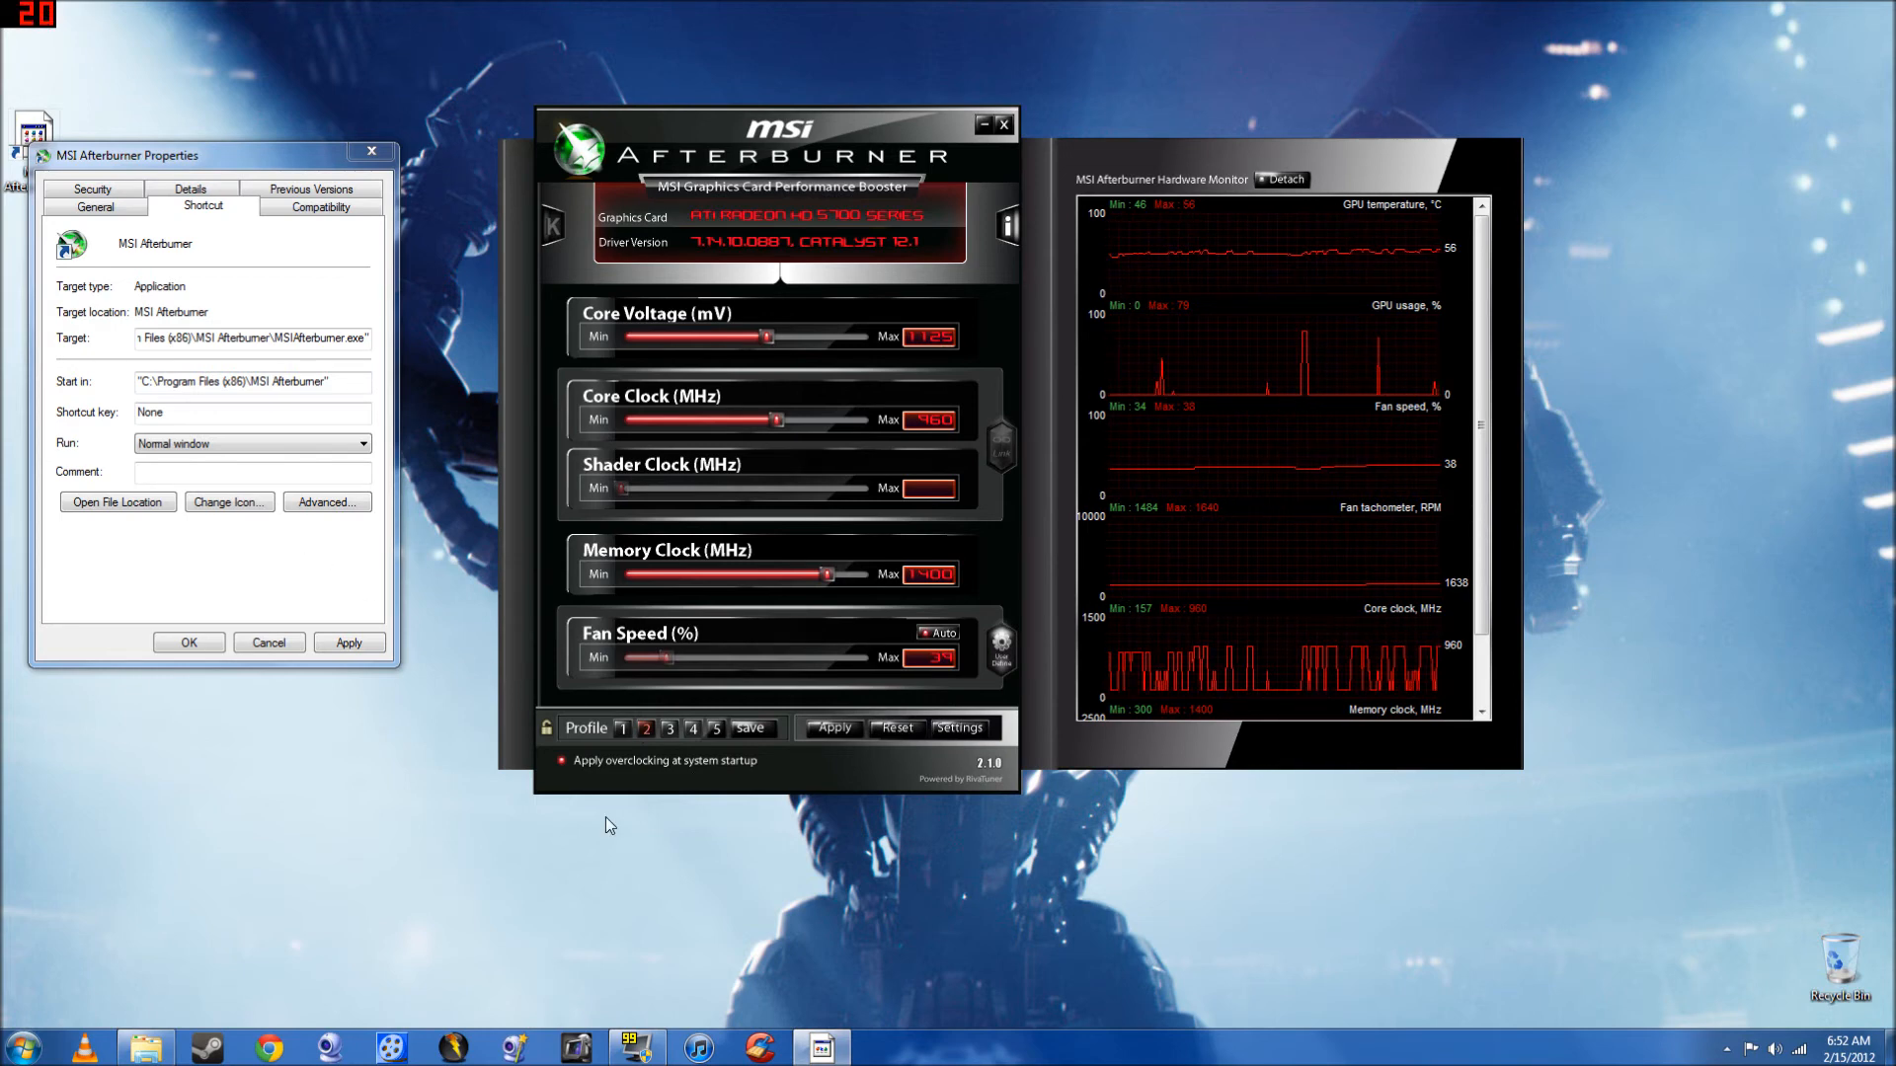
{"action": "left_click", "coordinate": [667, 730]}
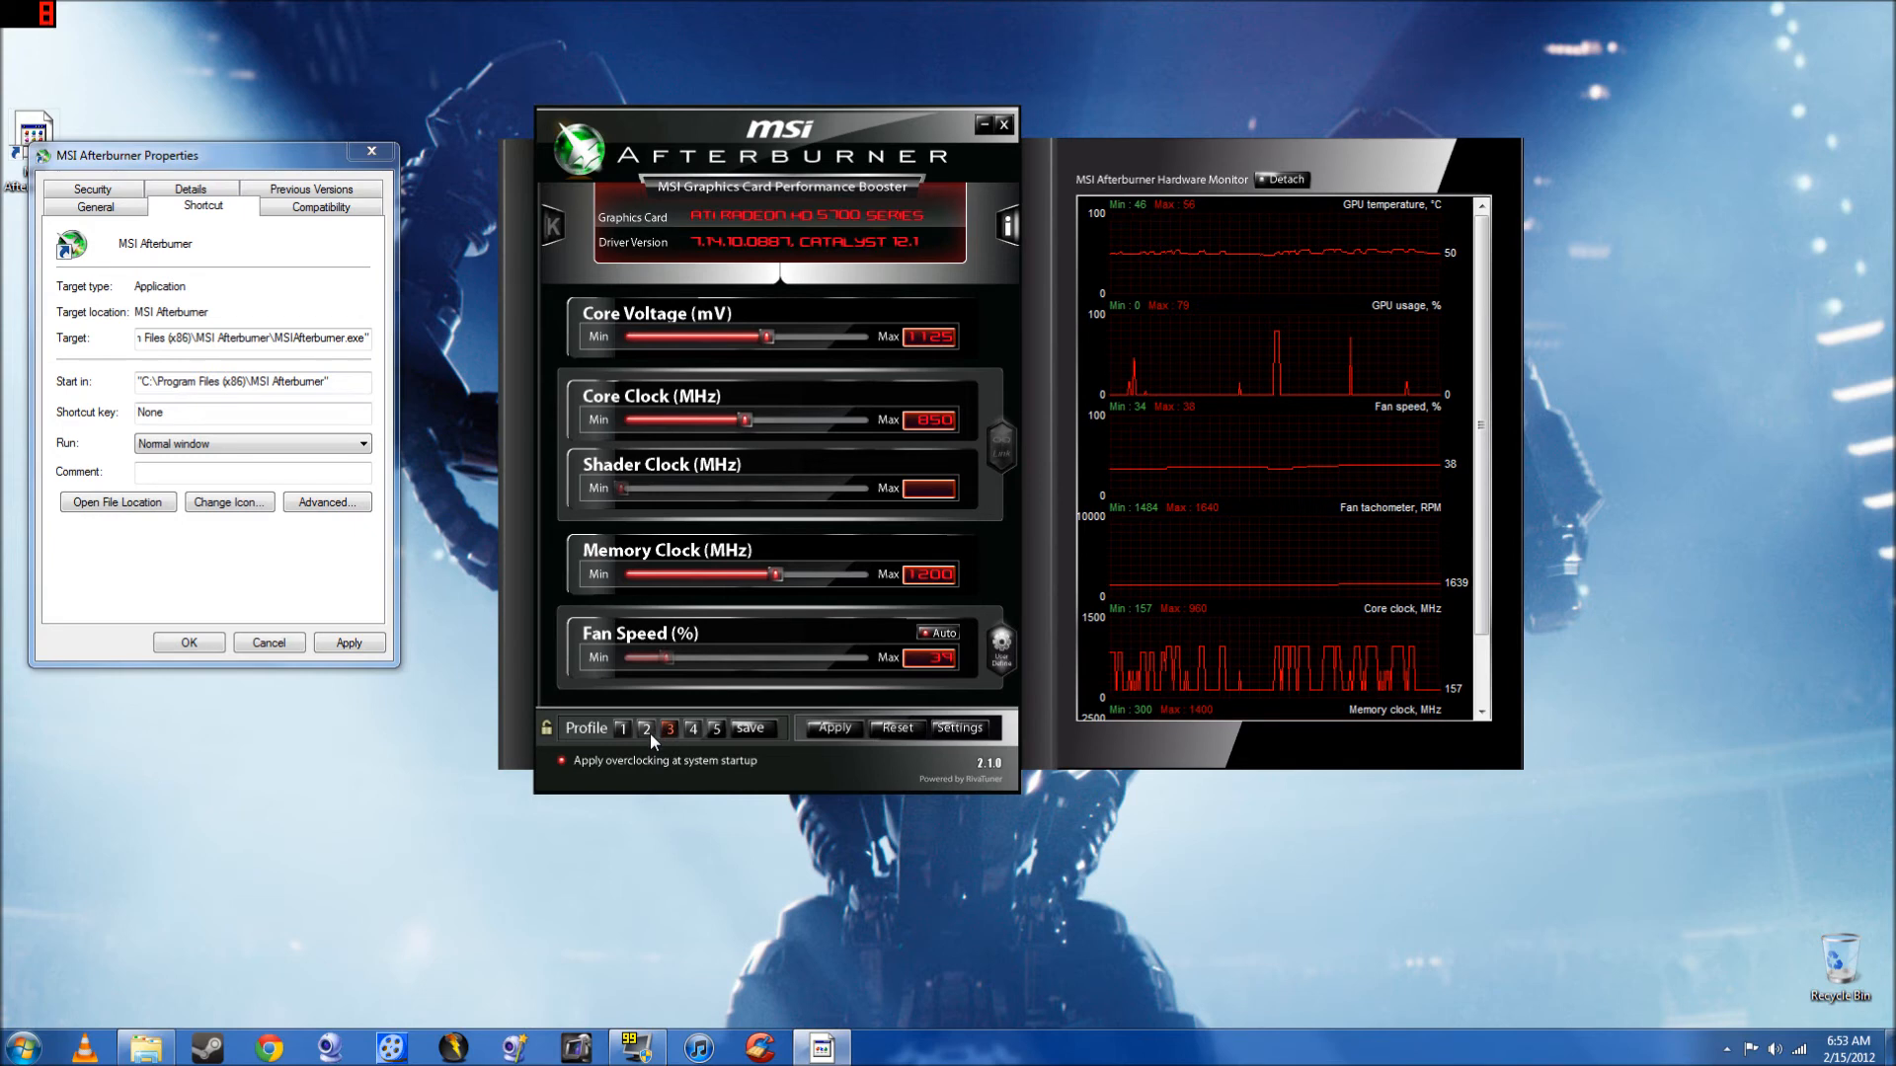
{"action": "left_click", "coordinate": [648, 732]}
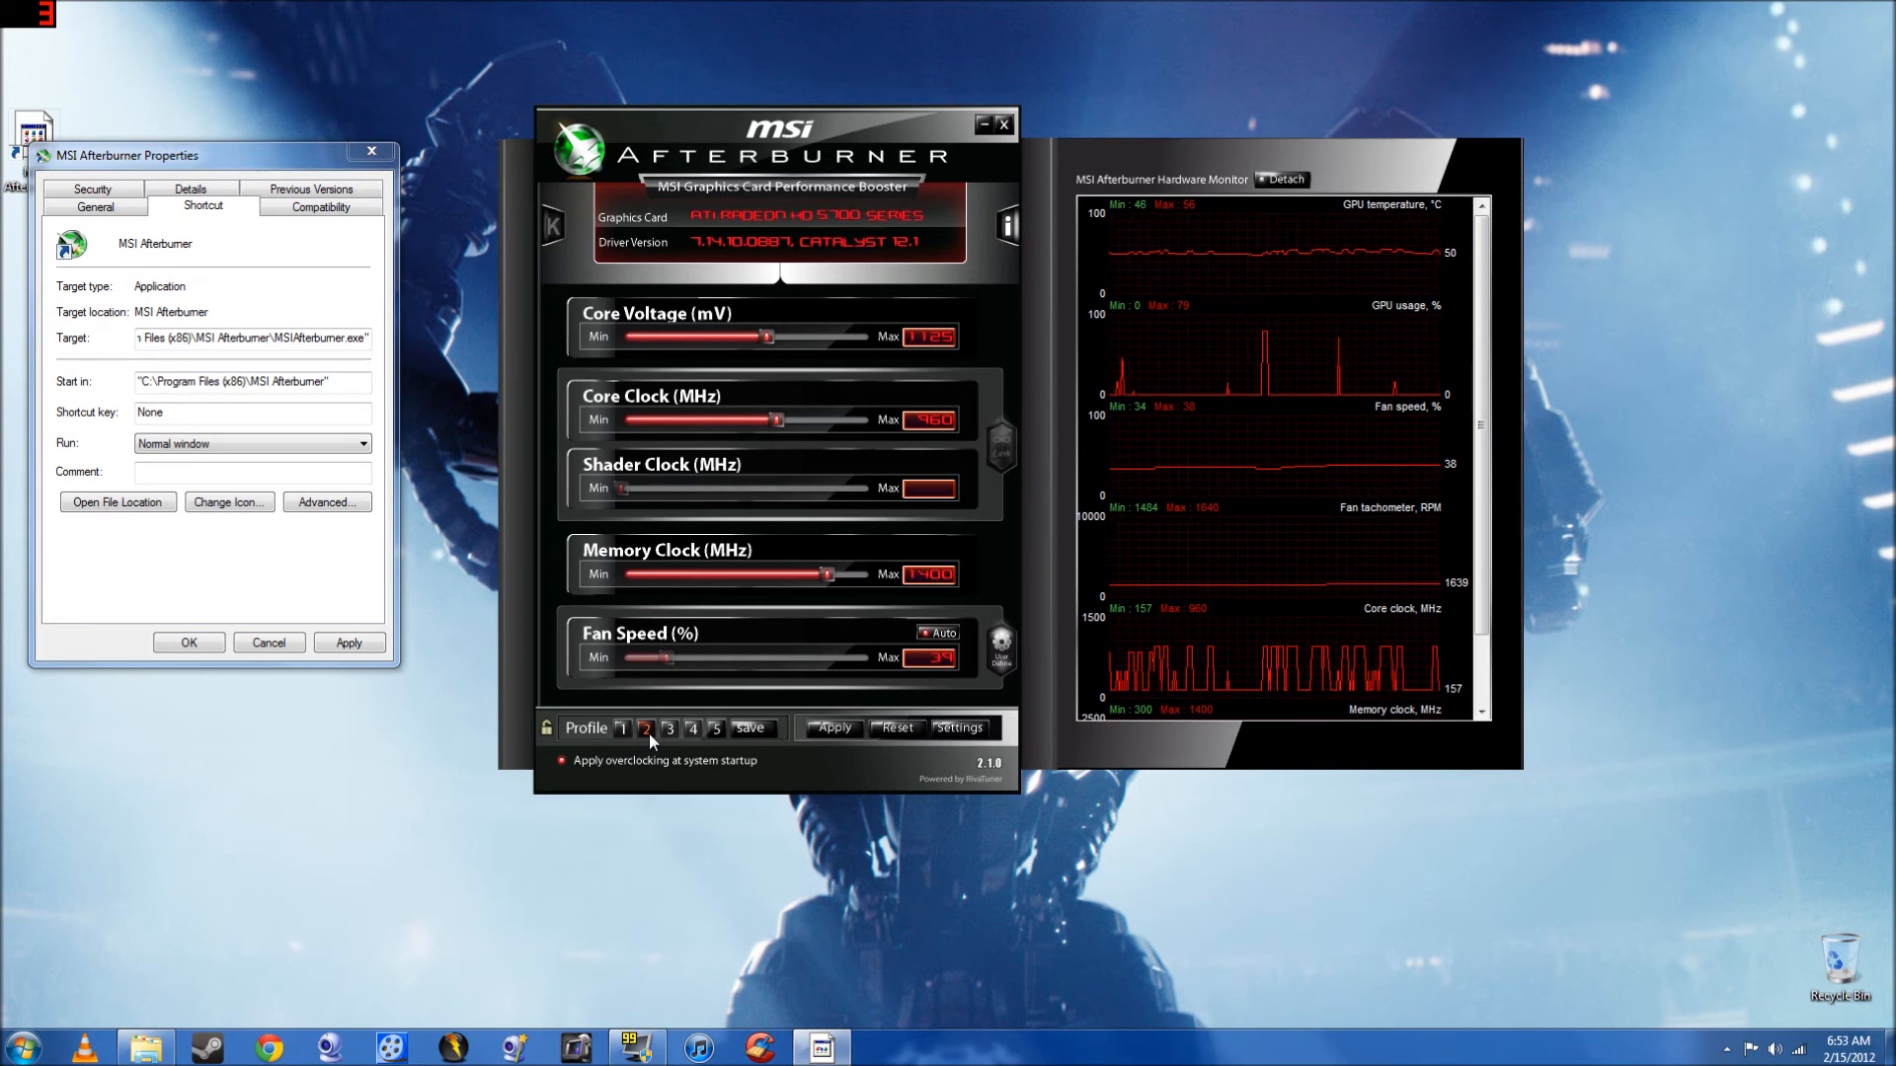
- Switch to Steam, look through the list of games in the library, and minimize it again
{"action": "left_click", "coordinate": [207, 1048]}
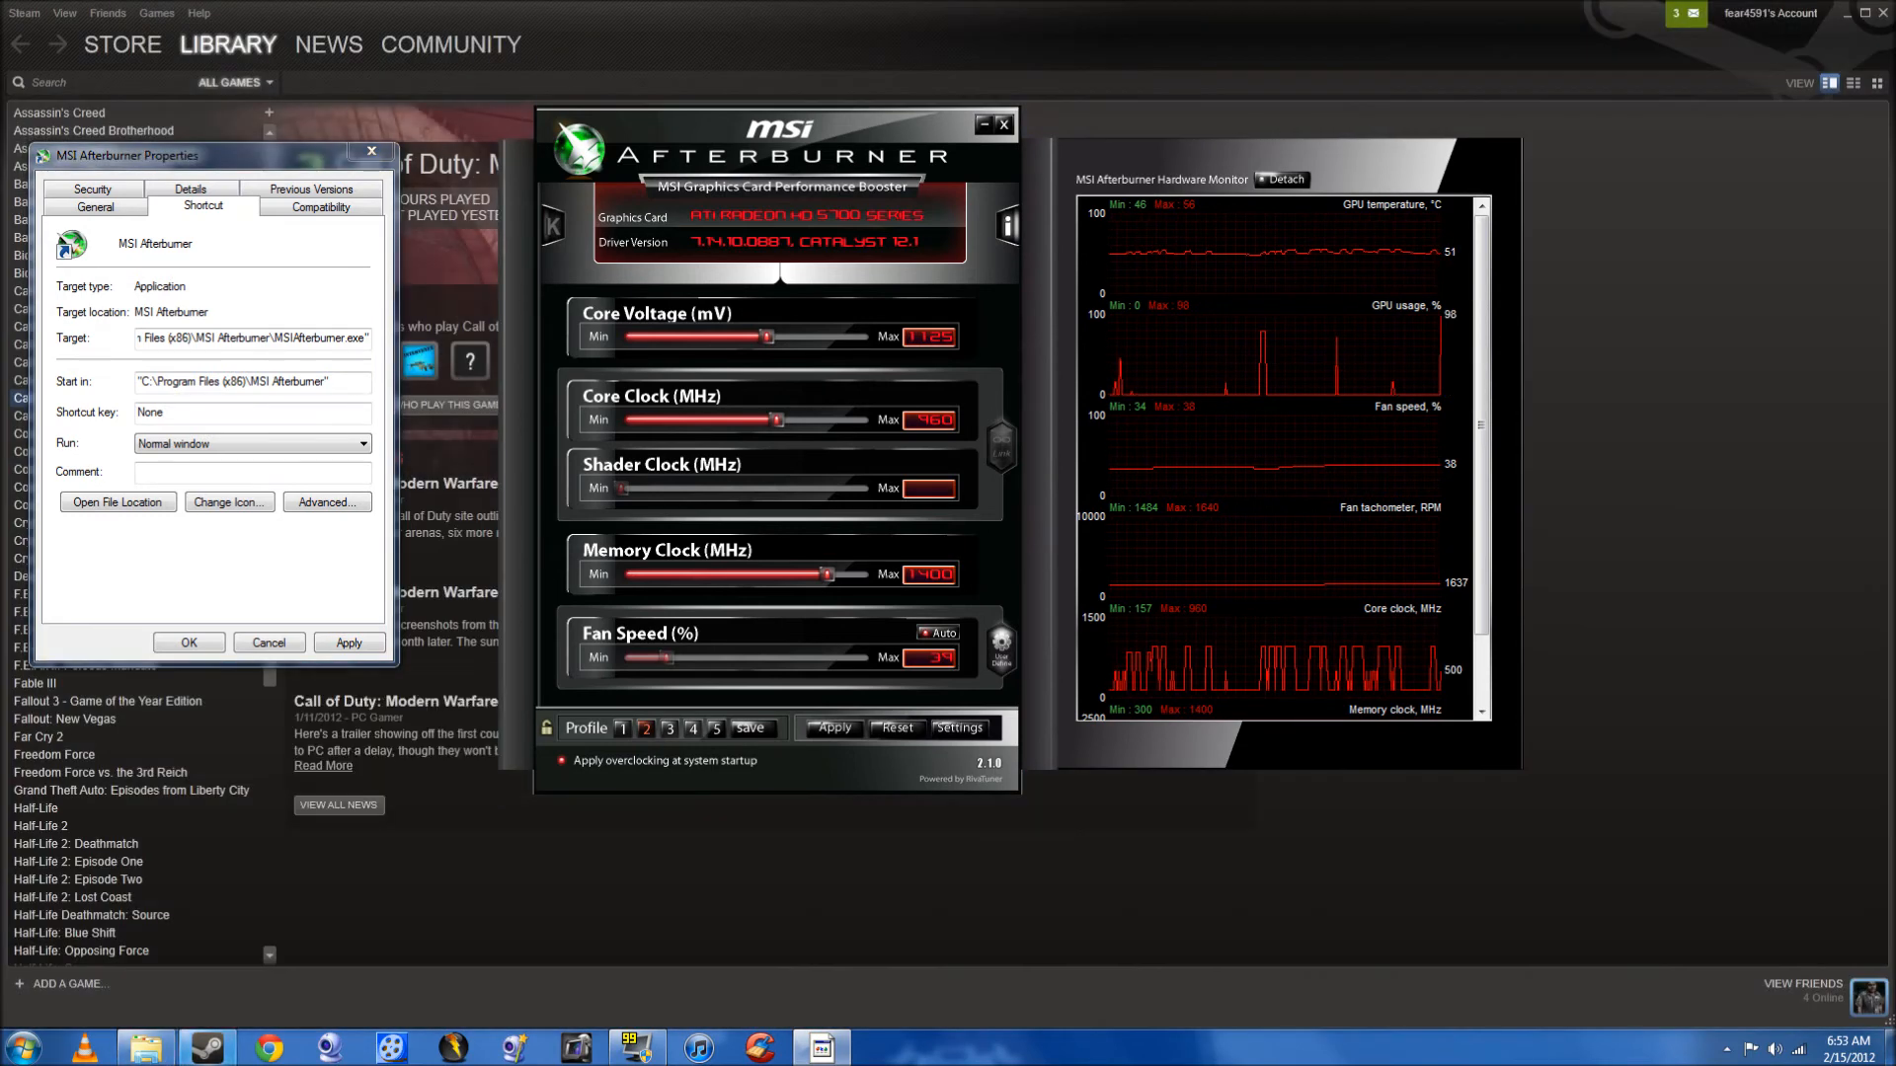
{"action": "left_click", "coordinate": [471, 98]}
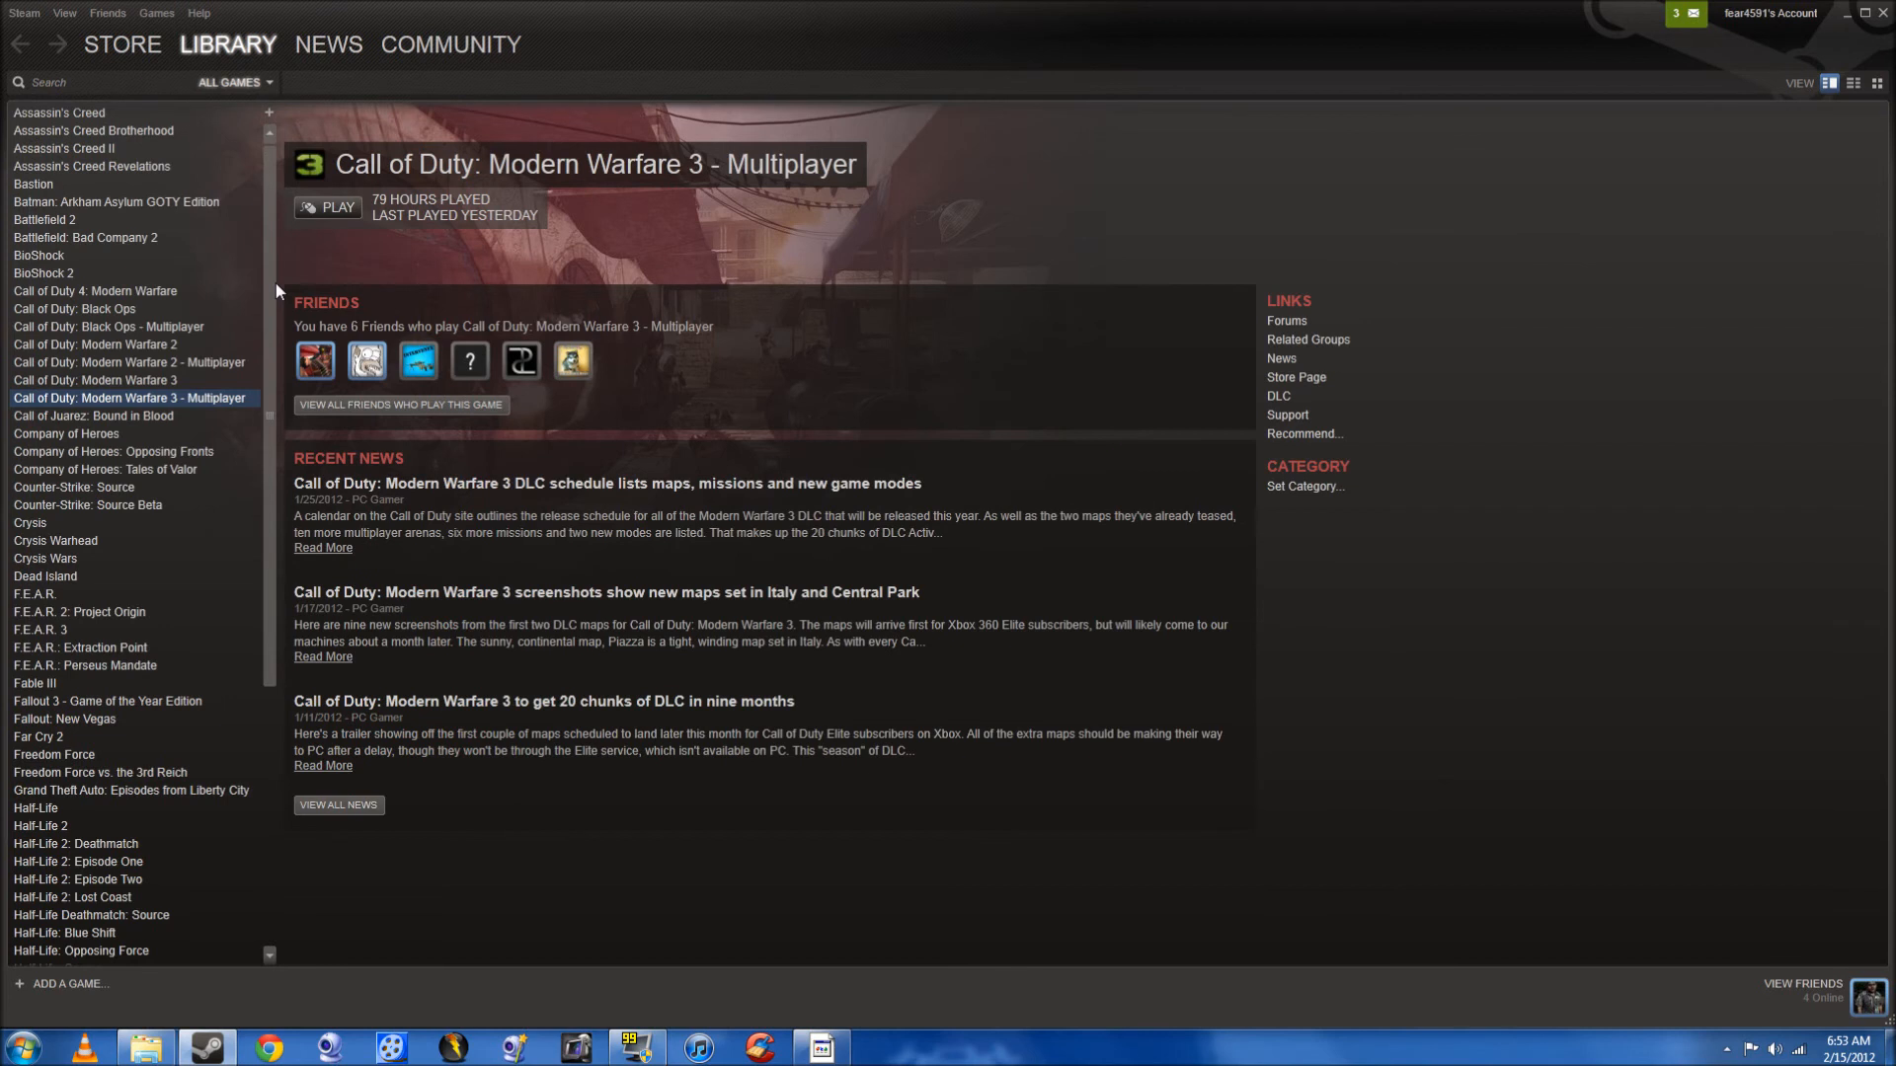
{"action": "left_click_drag", "start_coordinate": [269, 289], "coordinate": [265, 703]}
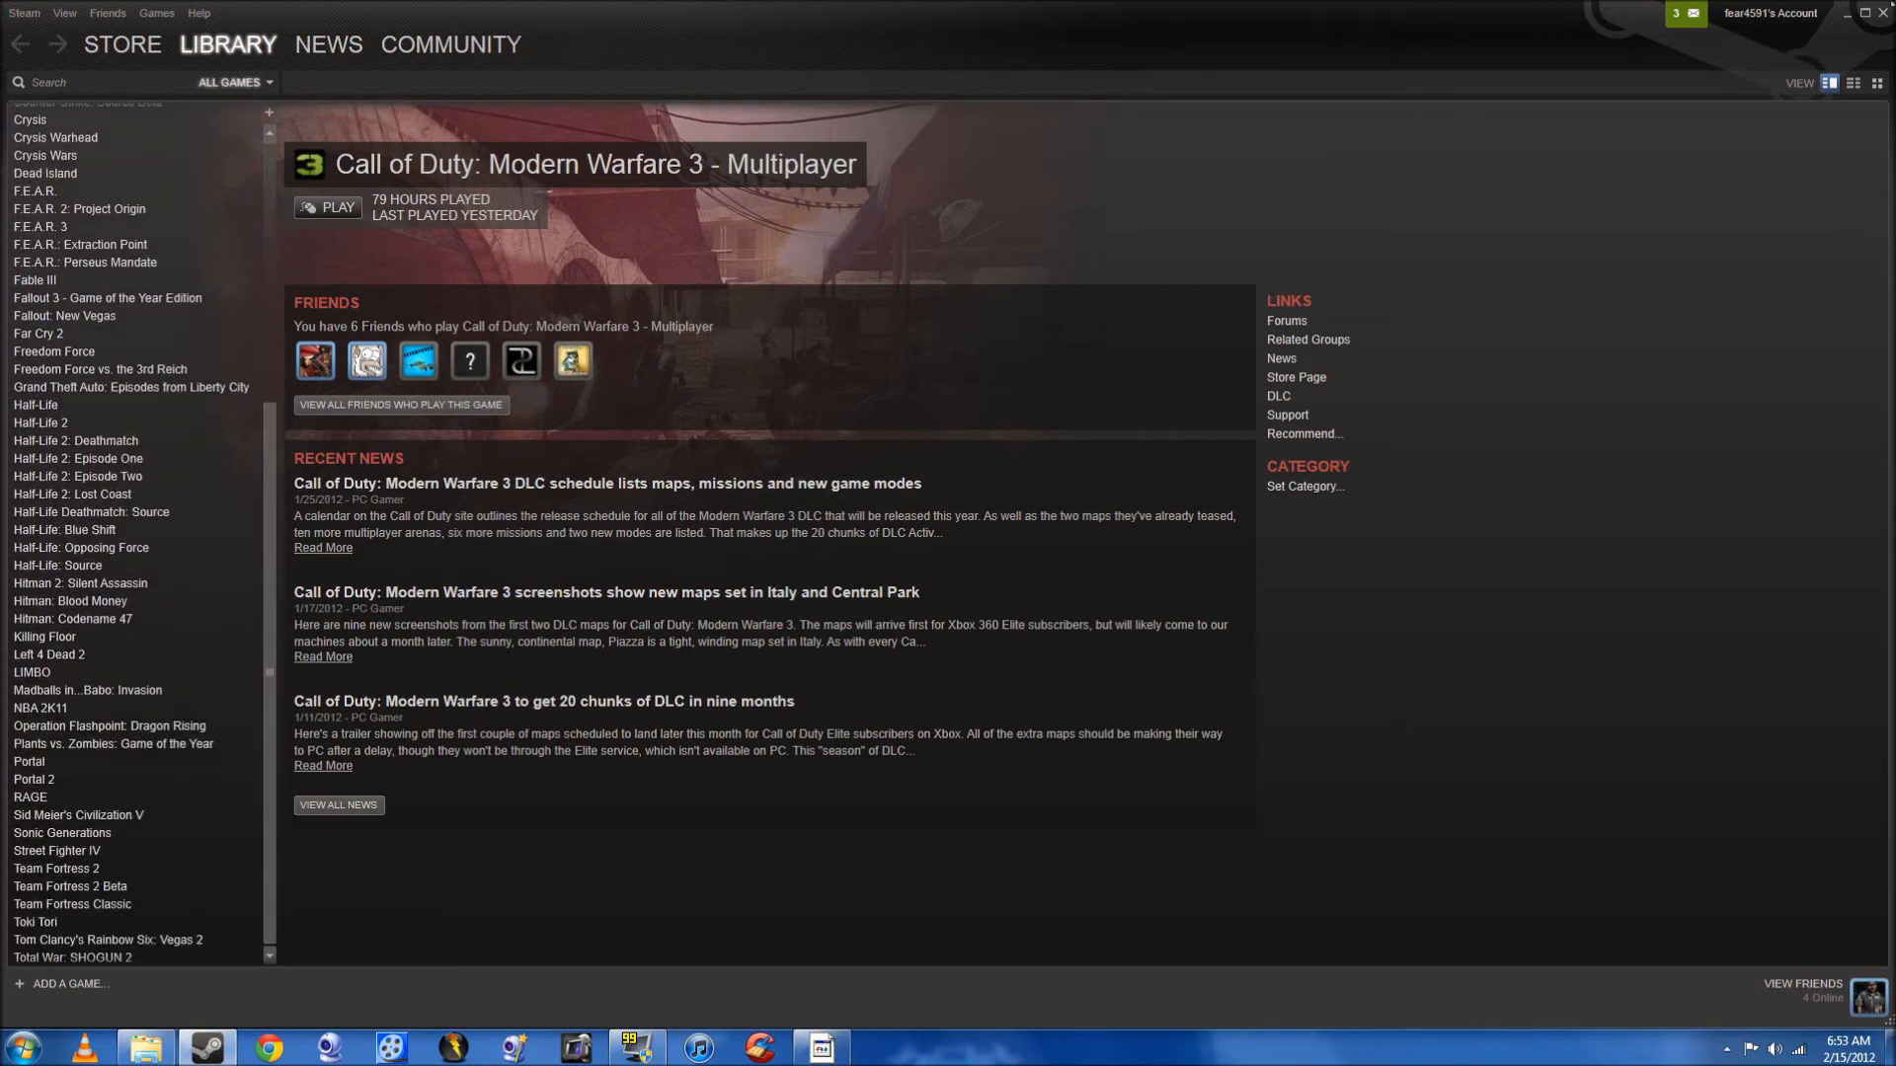
{"action": "left_click", "coordinate": [1844, 14]}
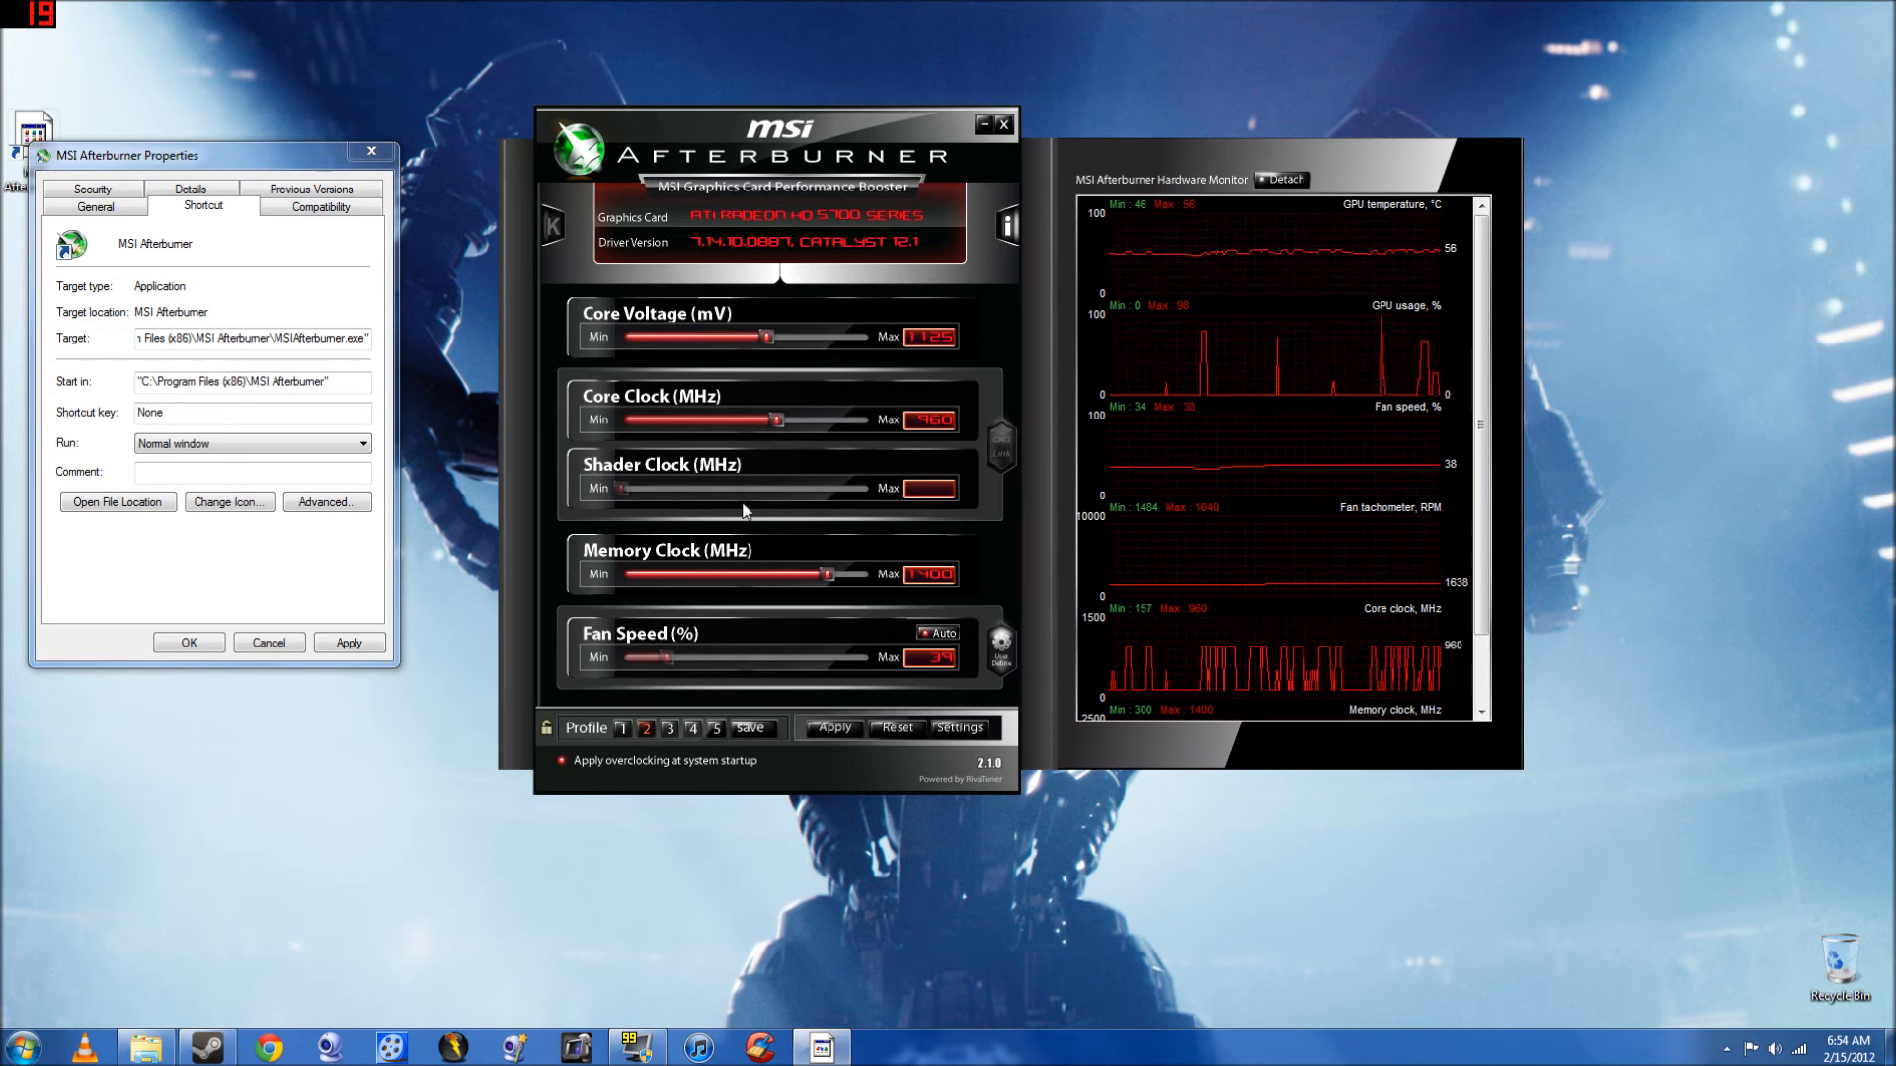
- Load profile 1 with its 1274 mV core voltage, 1000 MHz core clock and 100% fan speed
{"action": "left_click", "coordinate": [620, 726]}
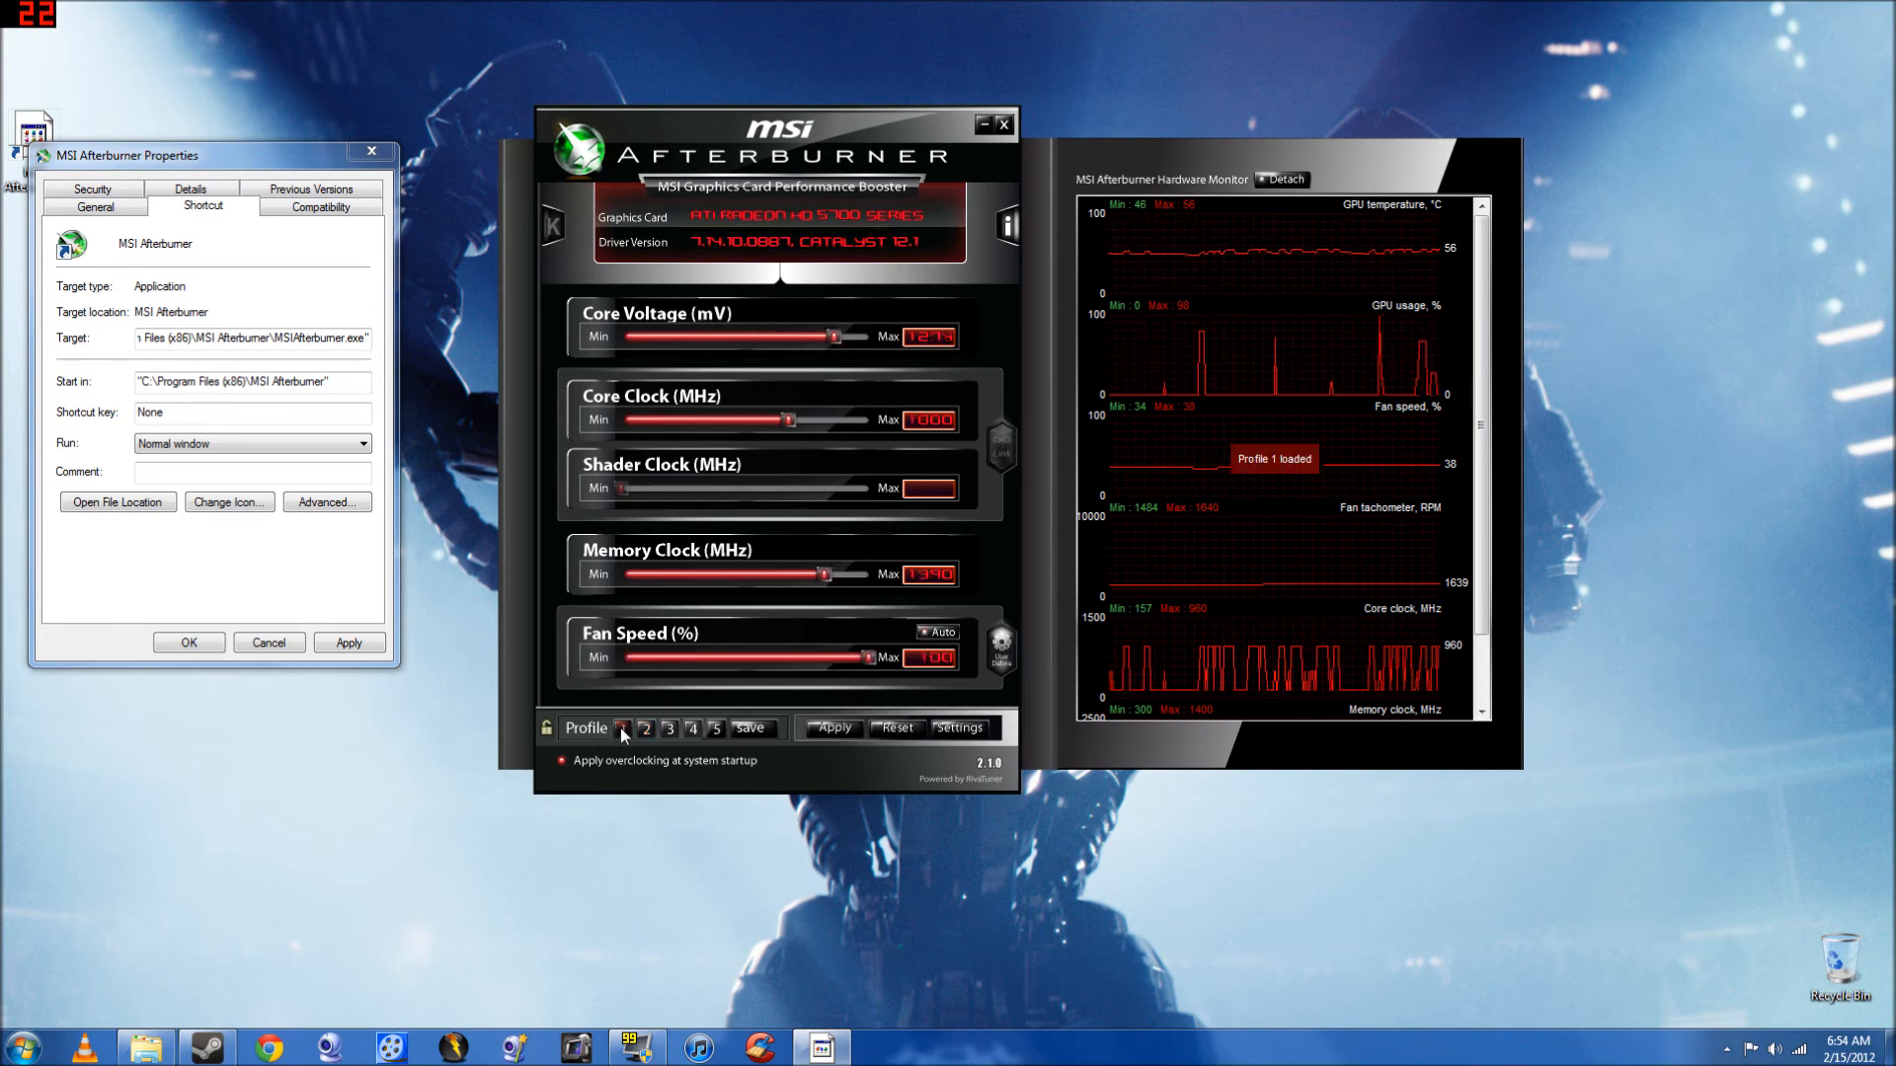
{"action": "left_click", "coordinate": [824, 729]}
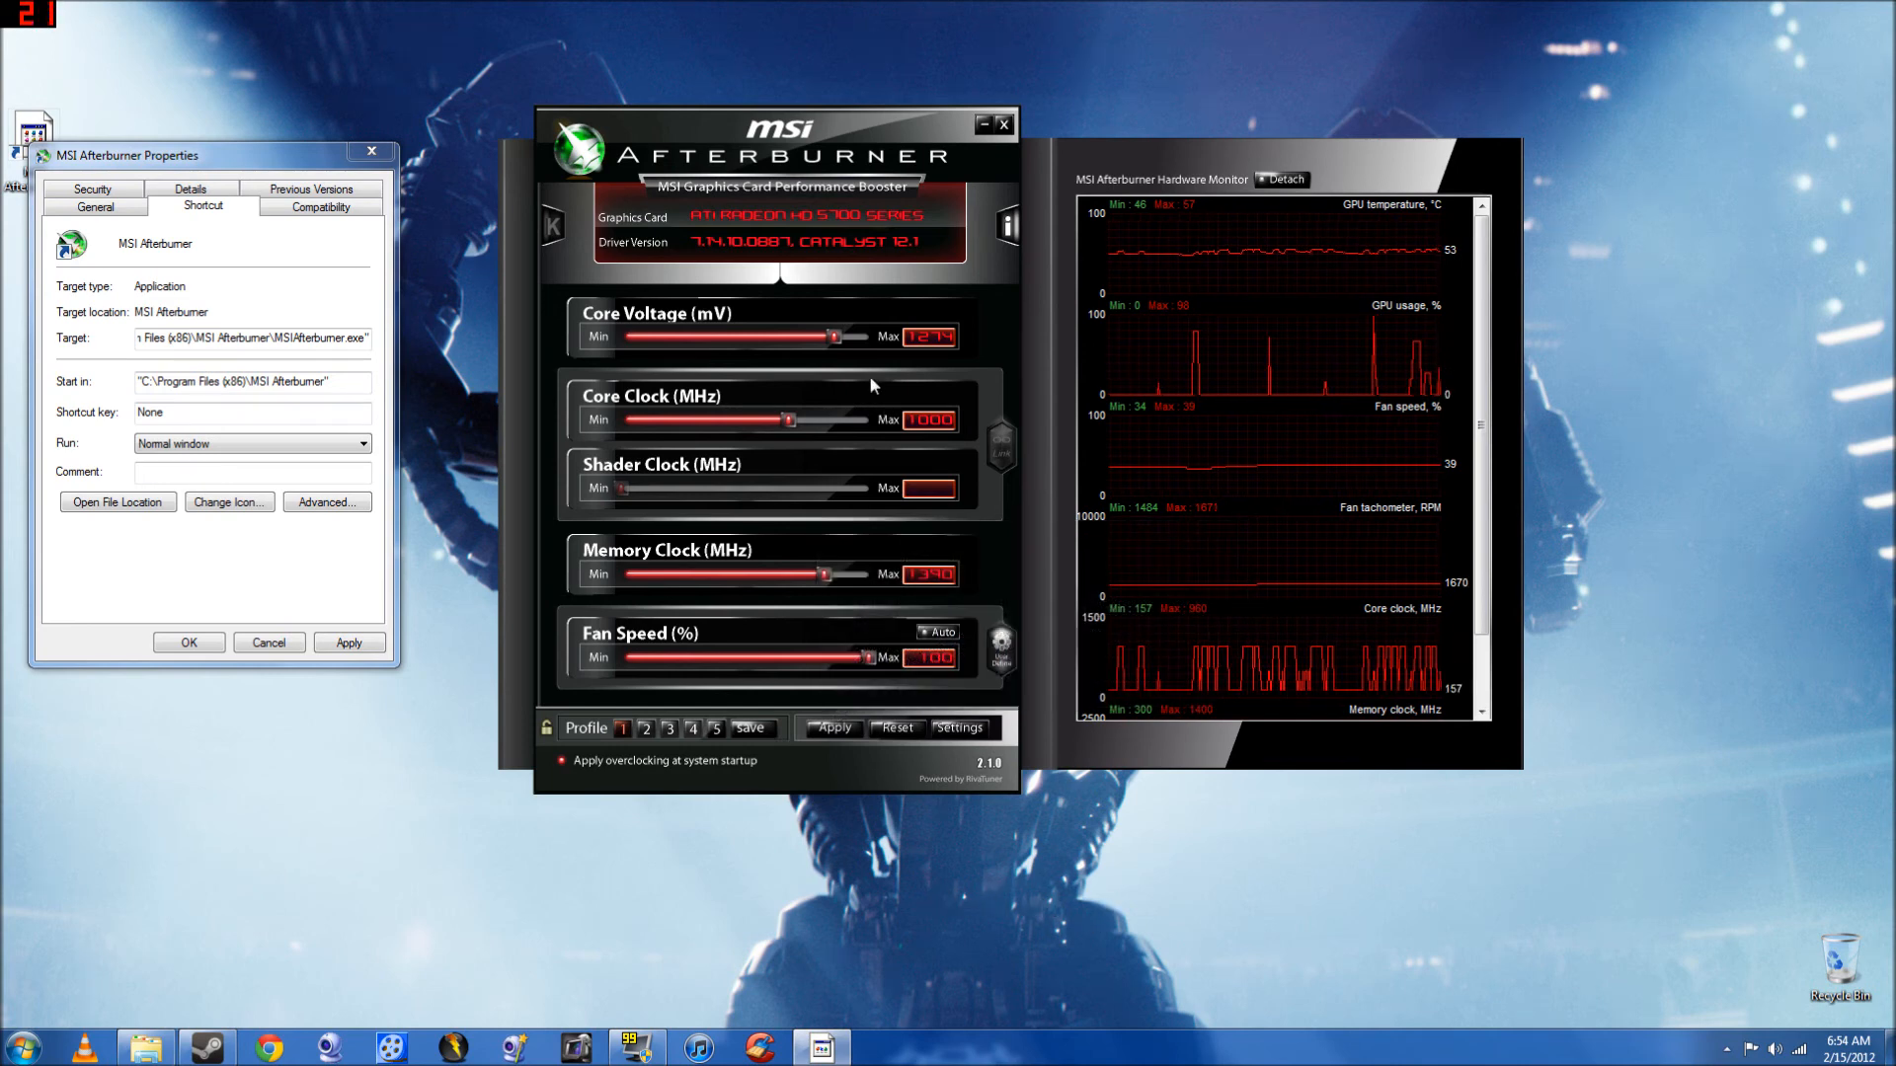
{"action": "mouse_move", "coordinate": [918, 342]}
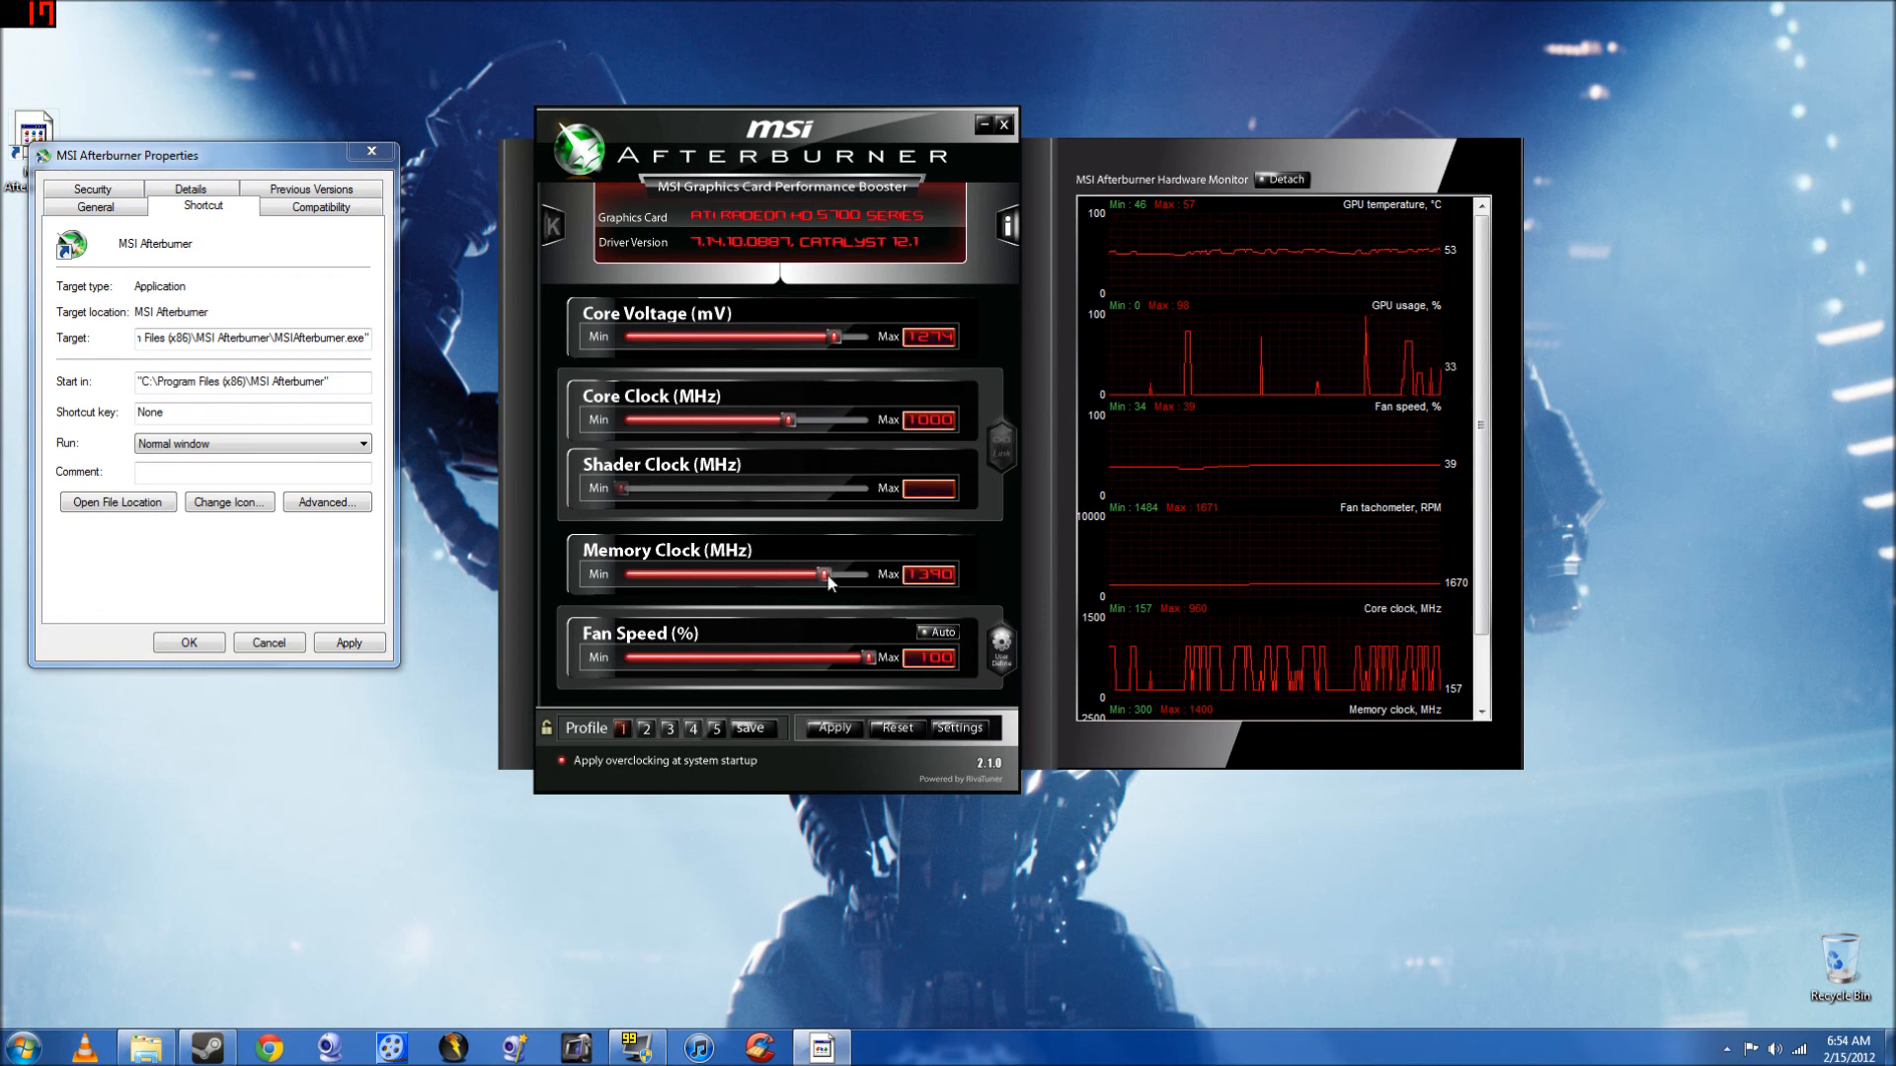
- Set the memory clock to 1300 MHz
{"action": "mouse_move", "coordinate": [825, 583]}
{"action": "left_mouse_down"}
{"action": "mouse_move", "coordinate": [781, 587]}
{"action": "mouse_move", "coordinate": [808, 584]}
{"action": "left_mouse_up"}
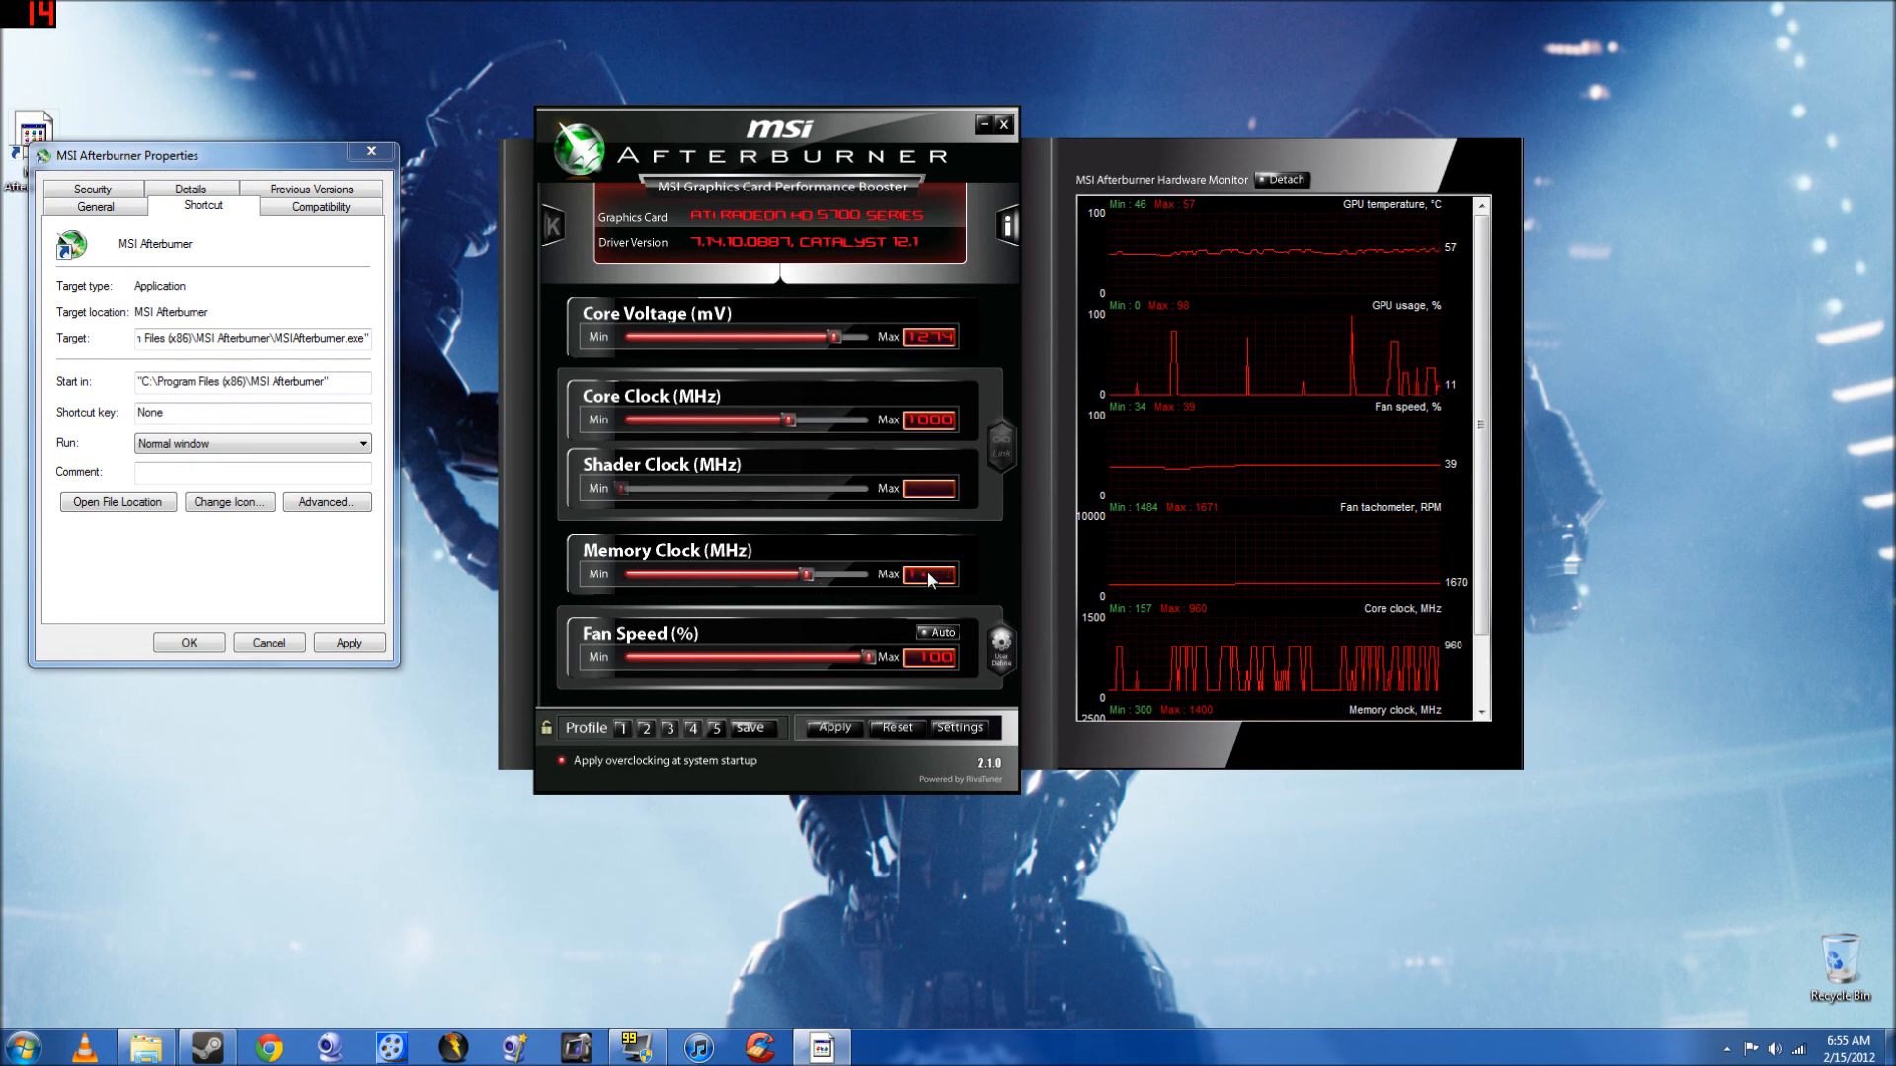
{"action": "type", "text": "1300"}
{"action": "key", "text": "Return"}
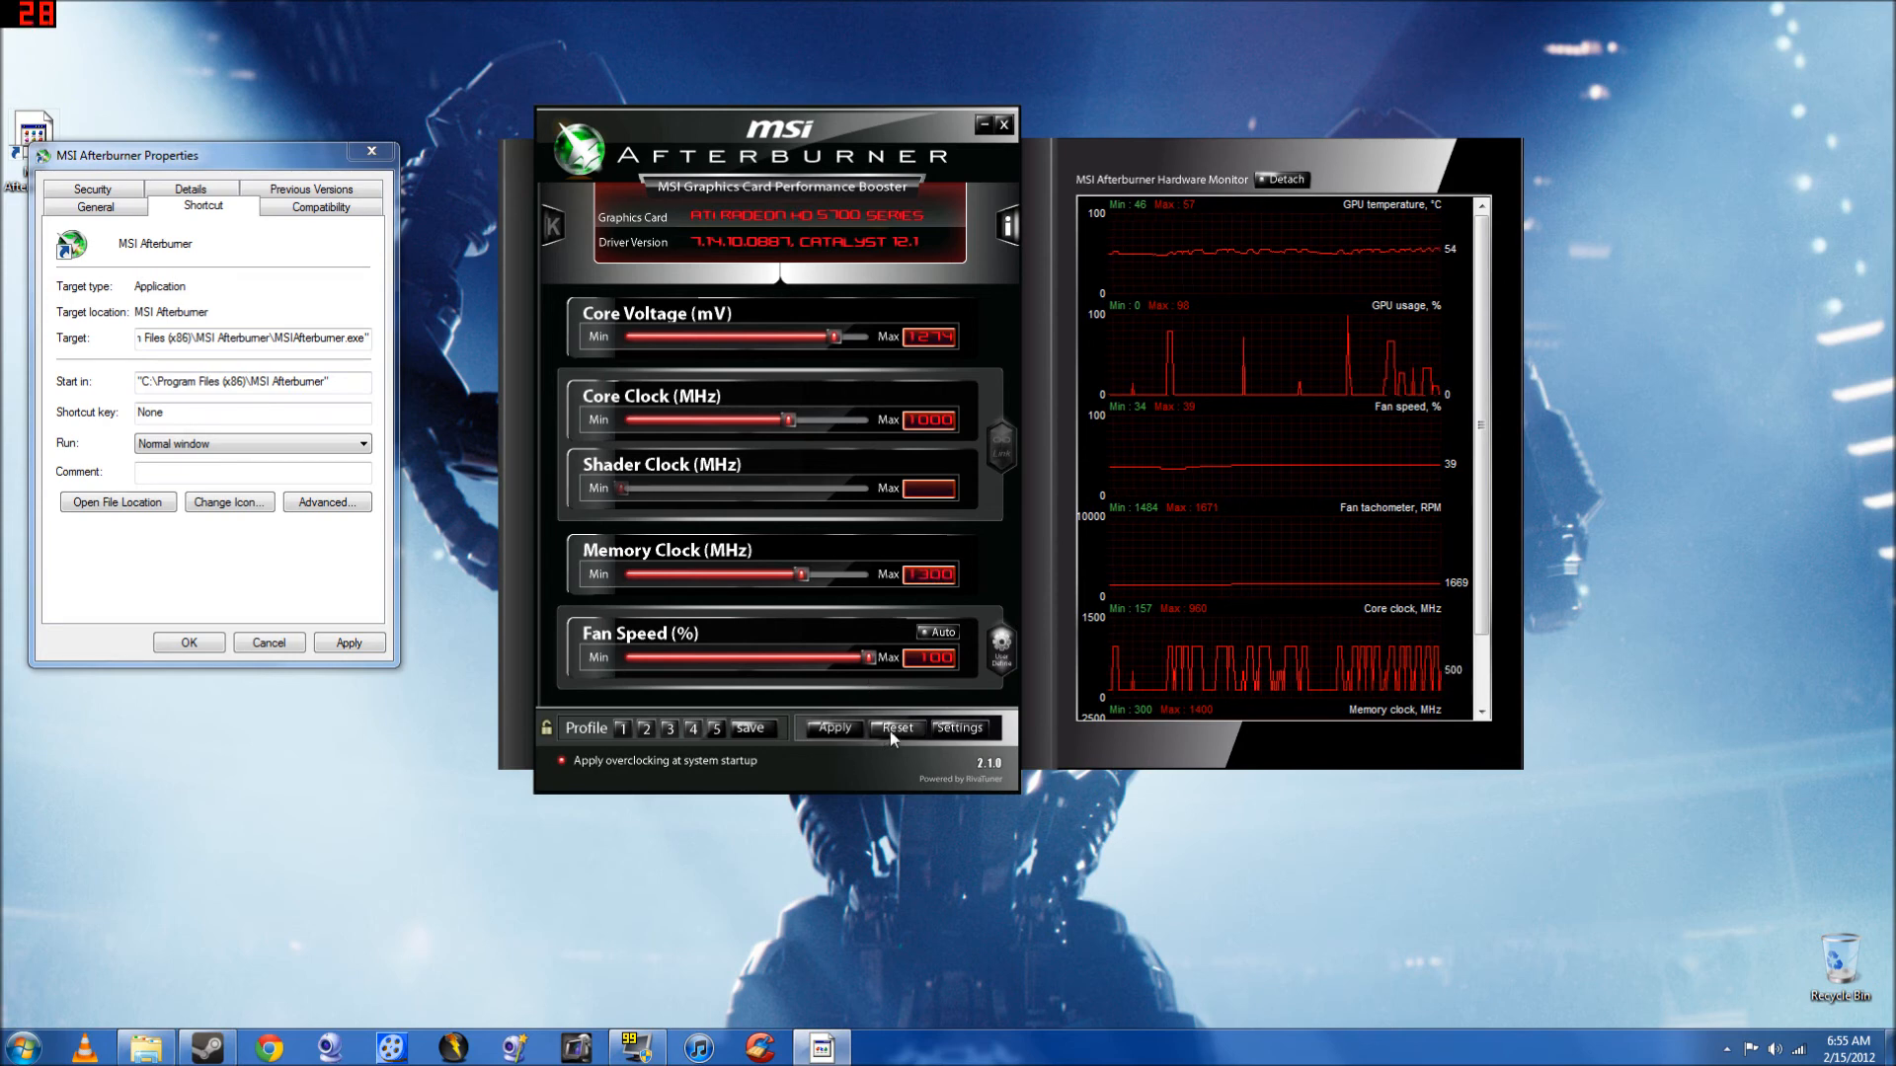
- Save the current voltage, clock and fan settings to profile 1
{"action": "left_click", "coordinate": [747, 731]}
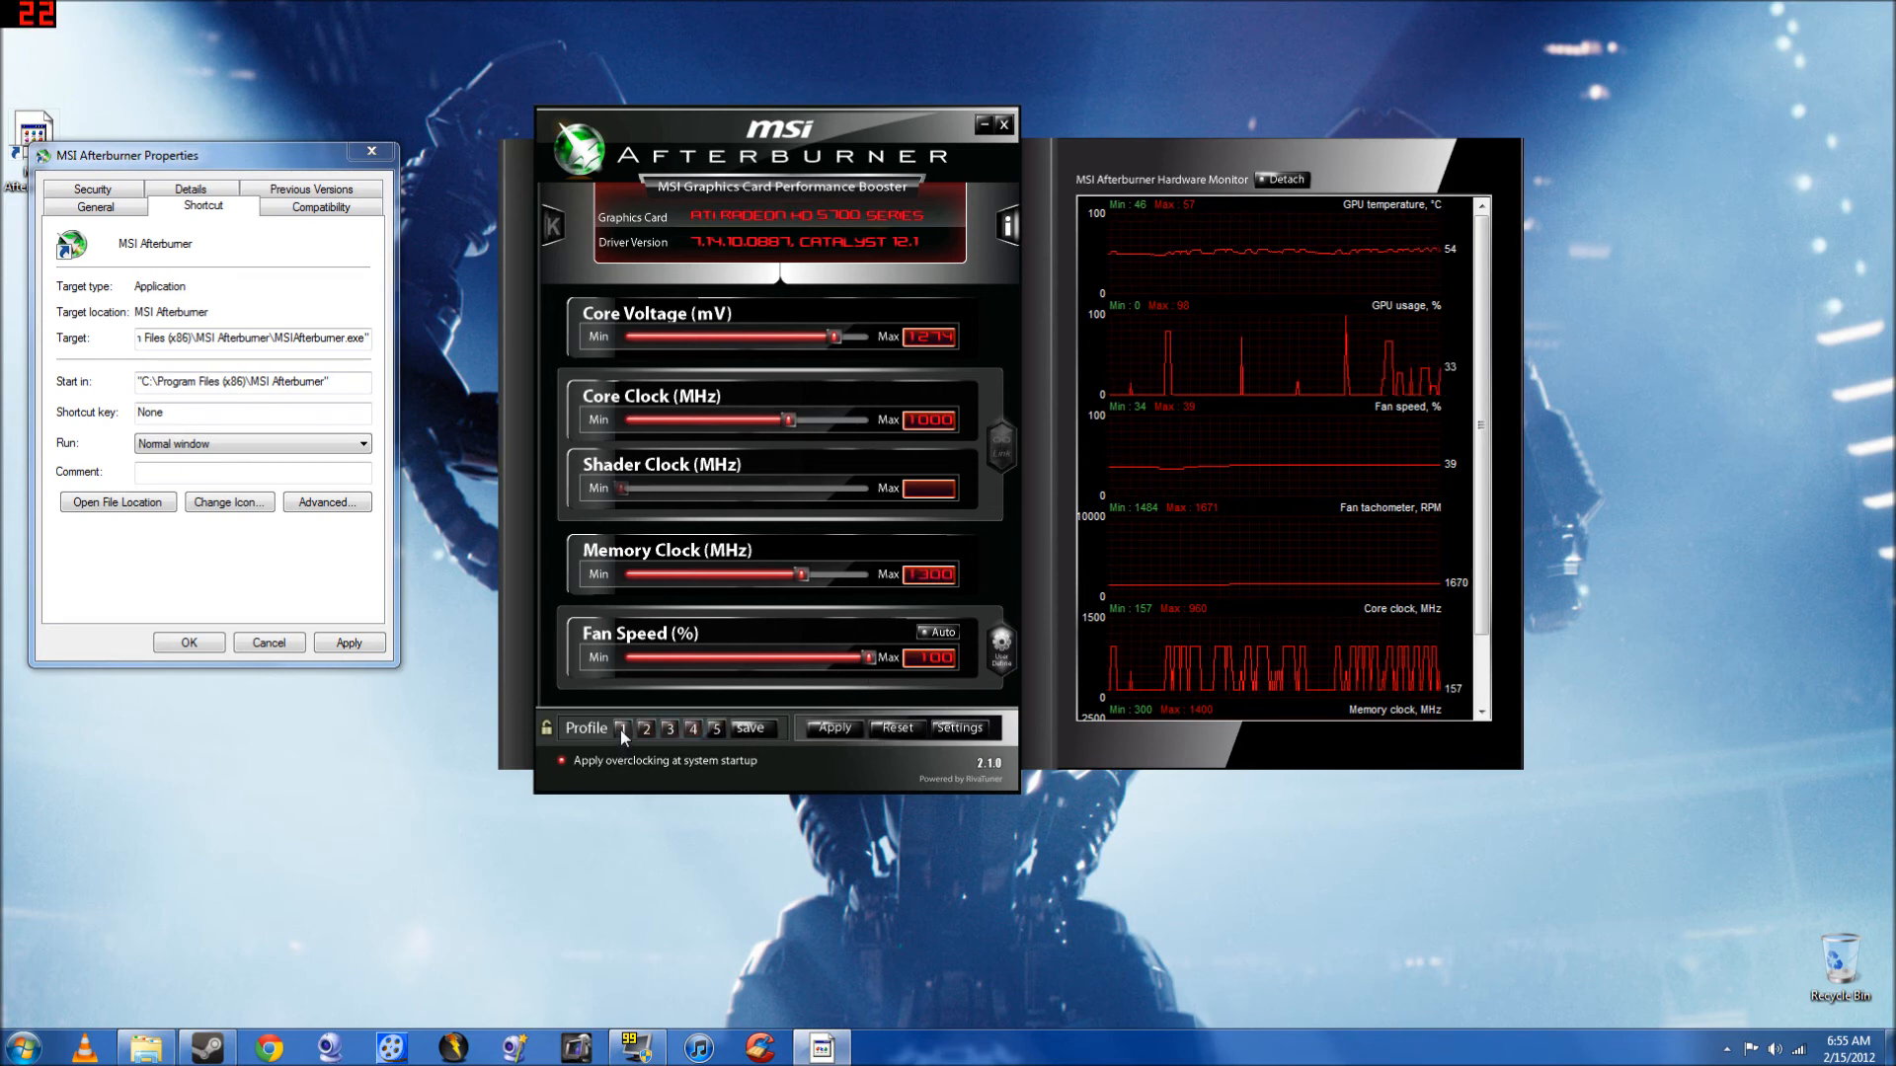
{"action": "left_click", "coordinate": [620, 729]}
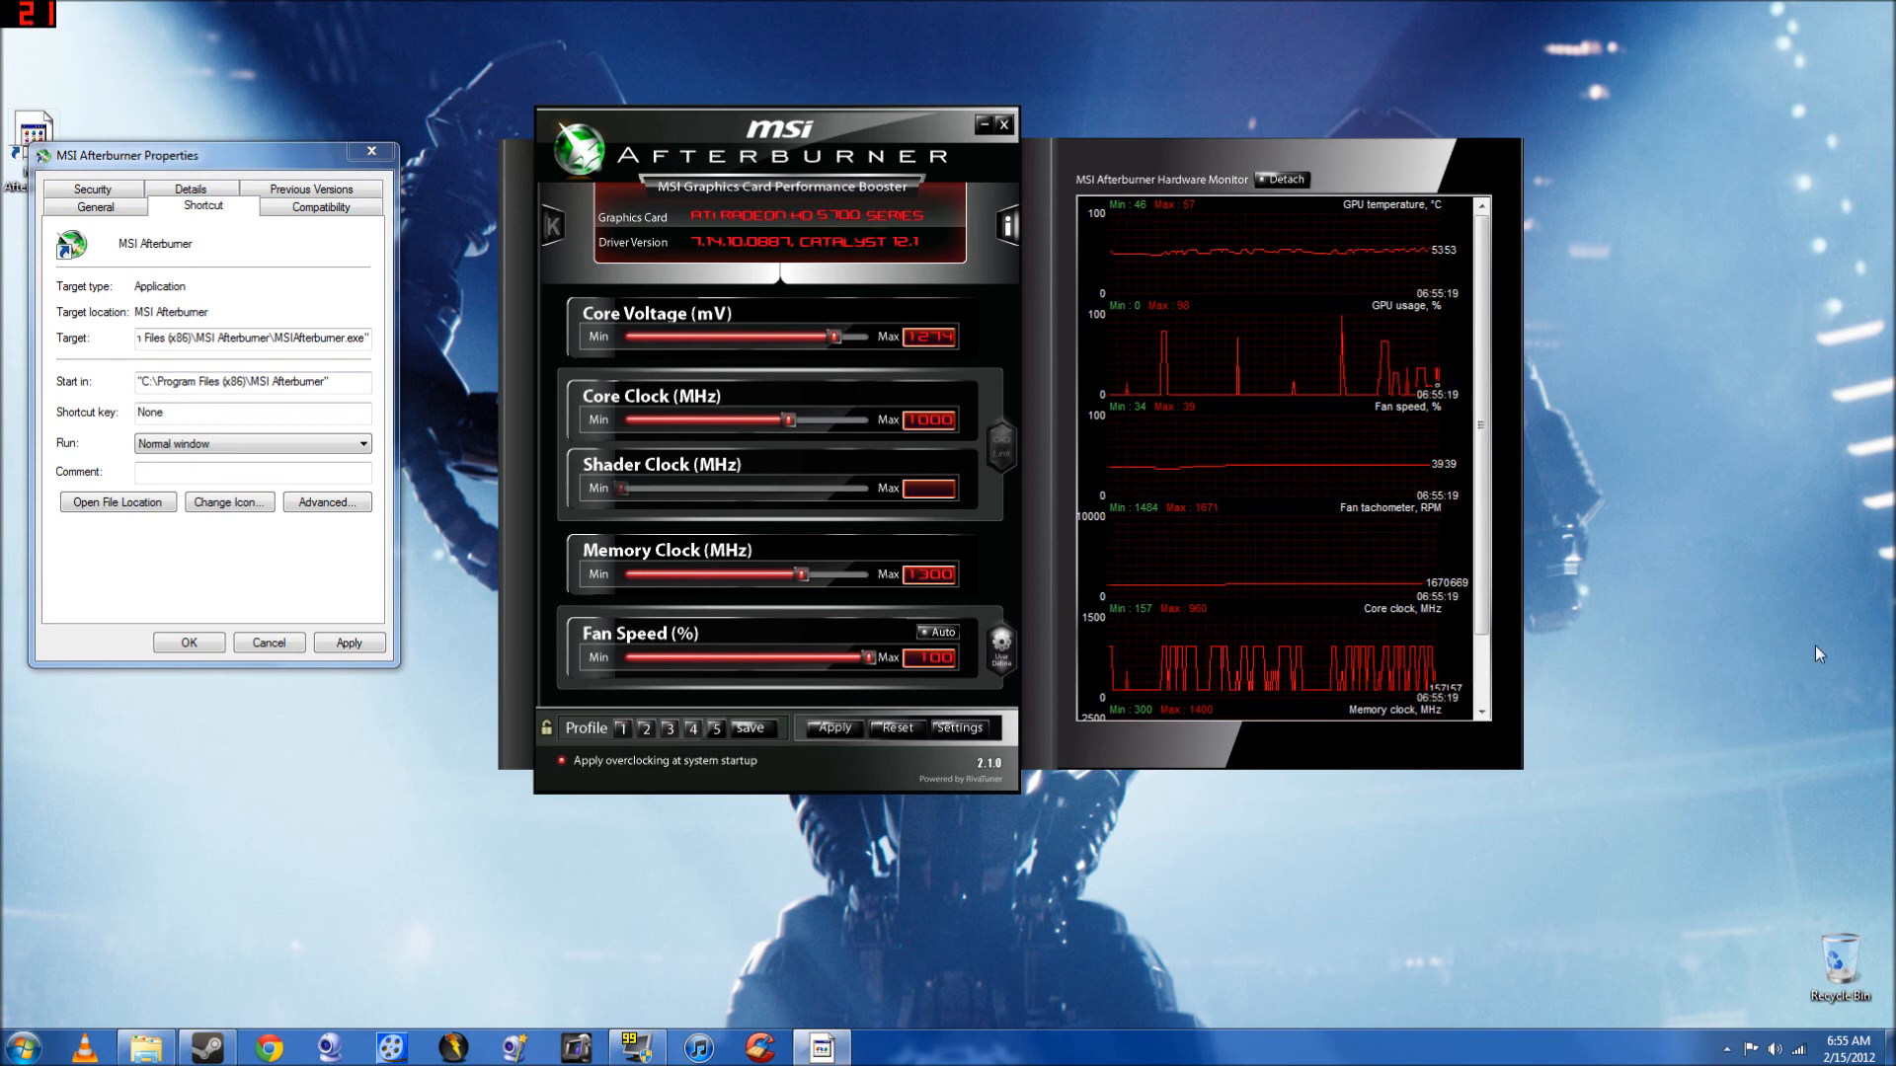
- Load profile 2, set the memory clock to 1300 MHz, and save the settings back to profile 2
{"action": "left_click", "coordinate": [644, 728]}
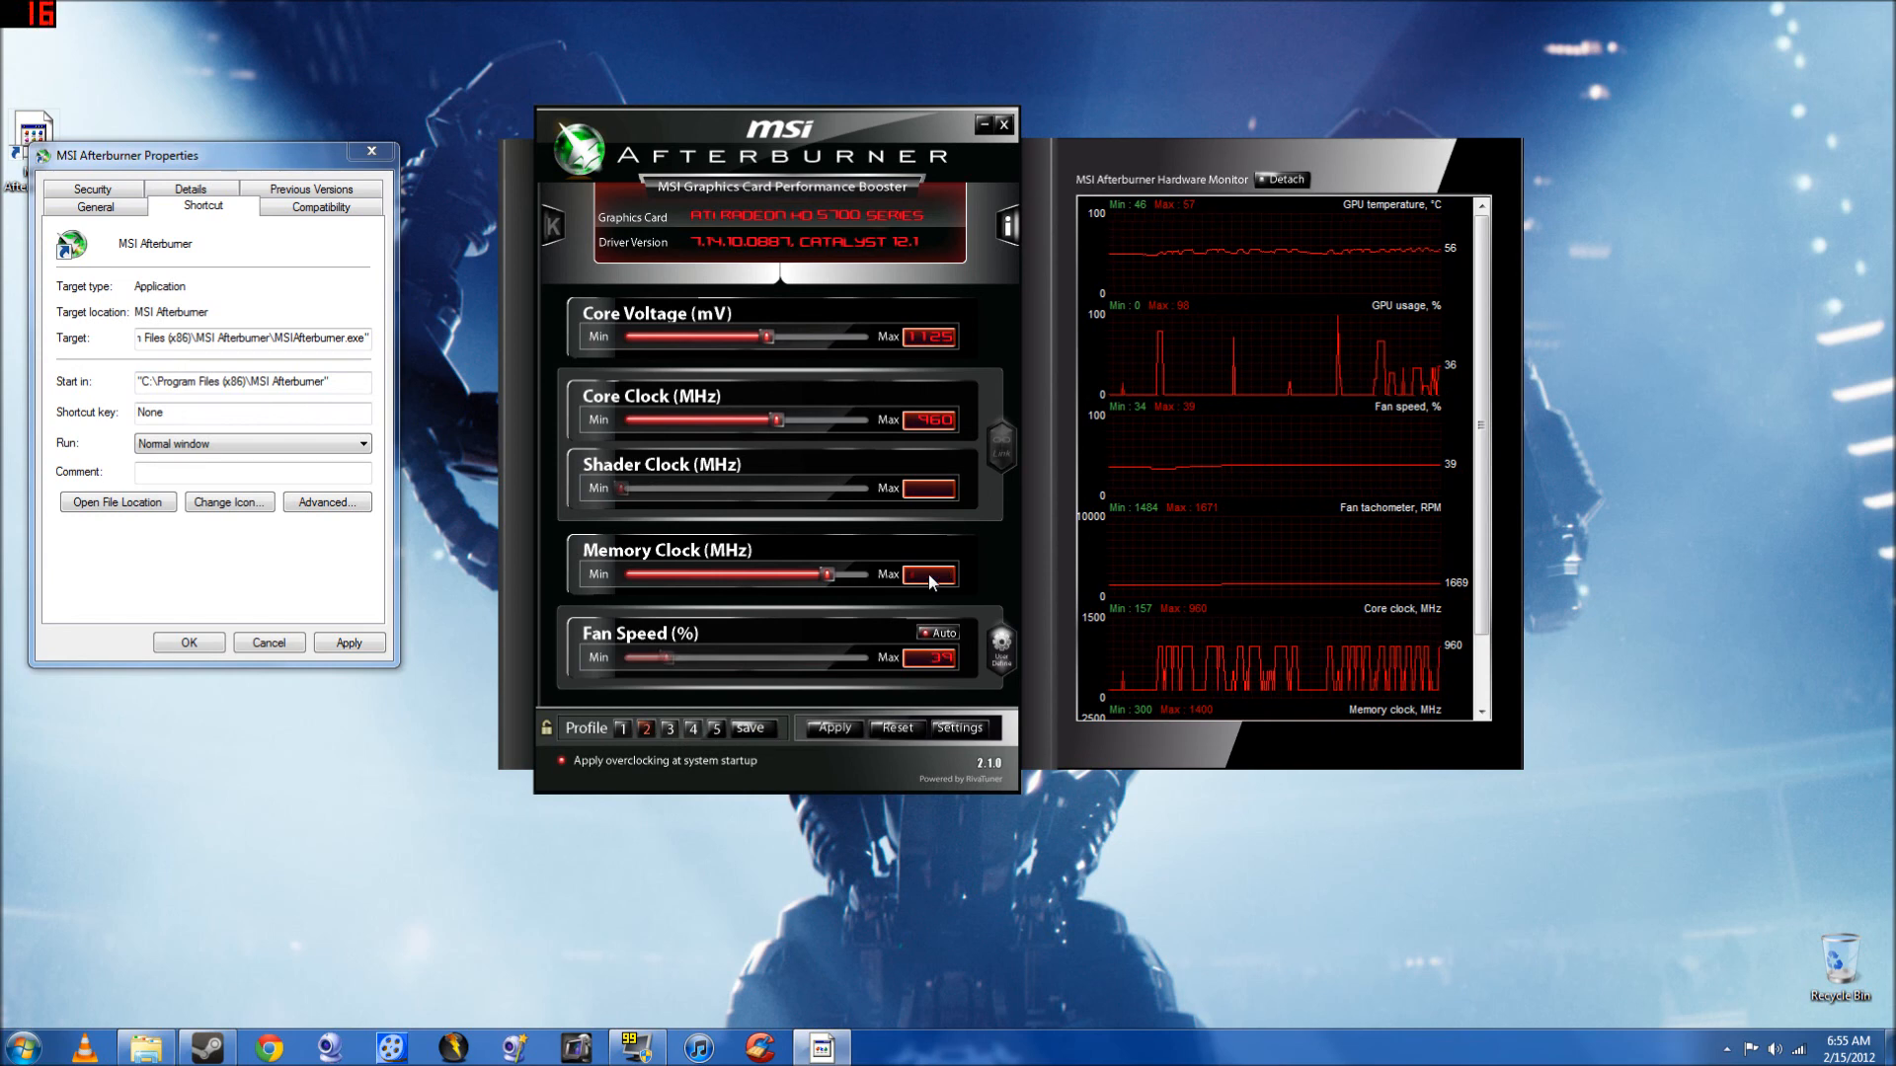
{"action": "left_click", "coordinate": [749, 728]}
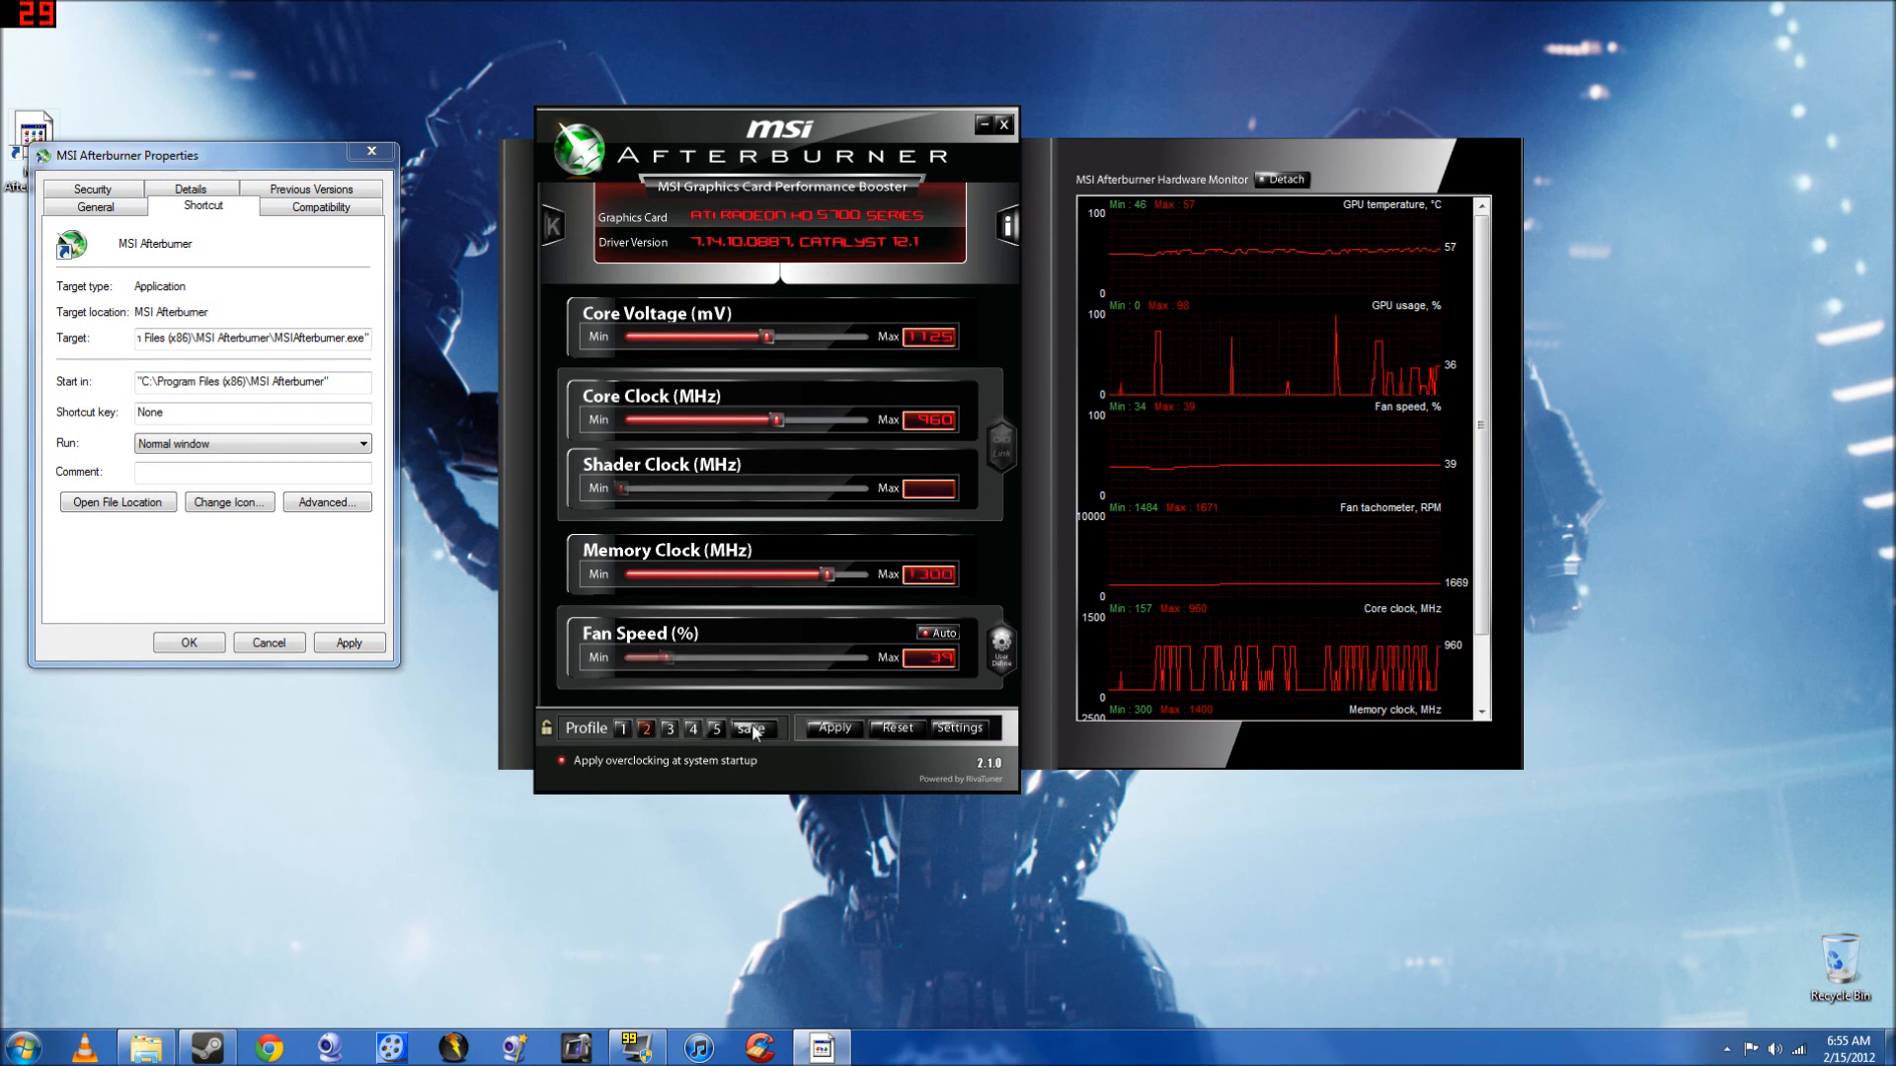
{"action": "left_click", "coordinate": [645, 729]}
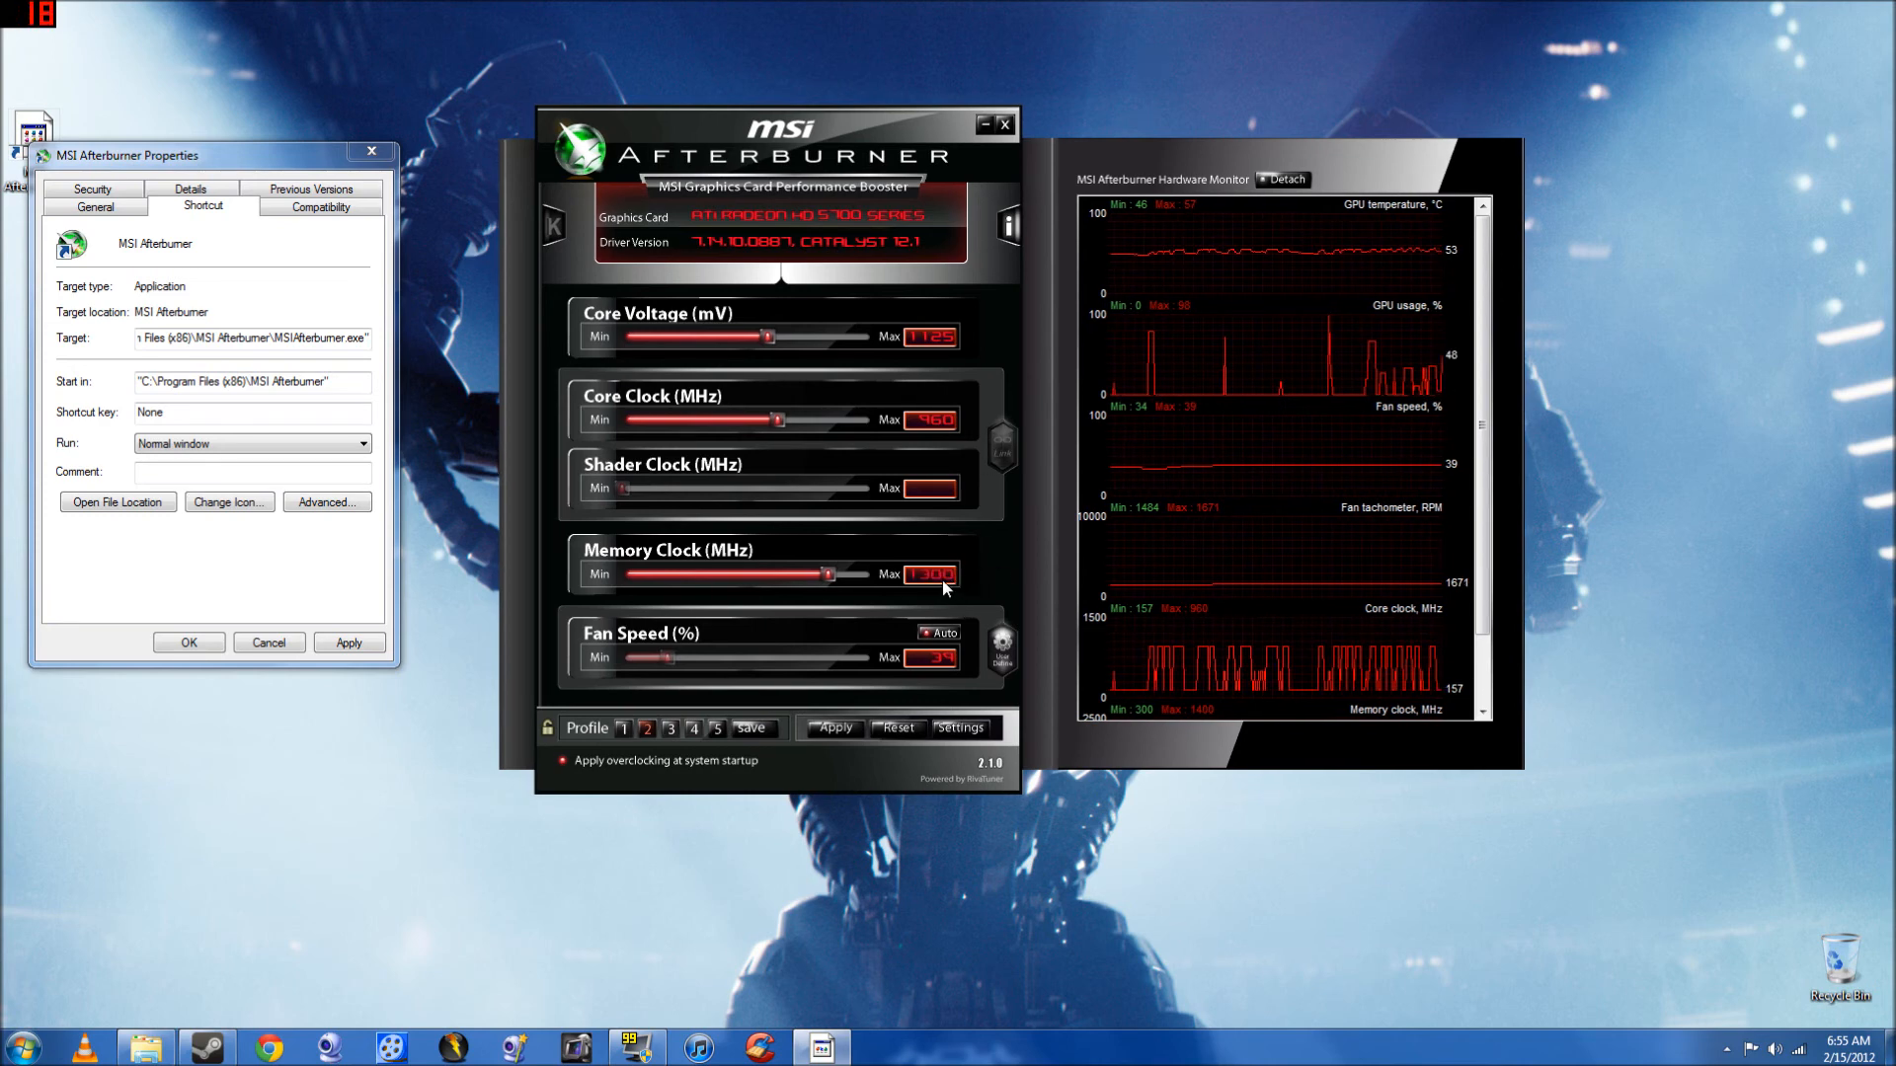
{"action": "key", "text": "Return"}
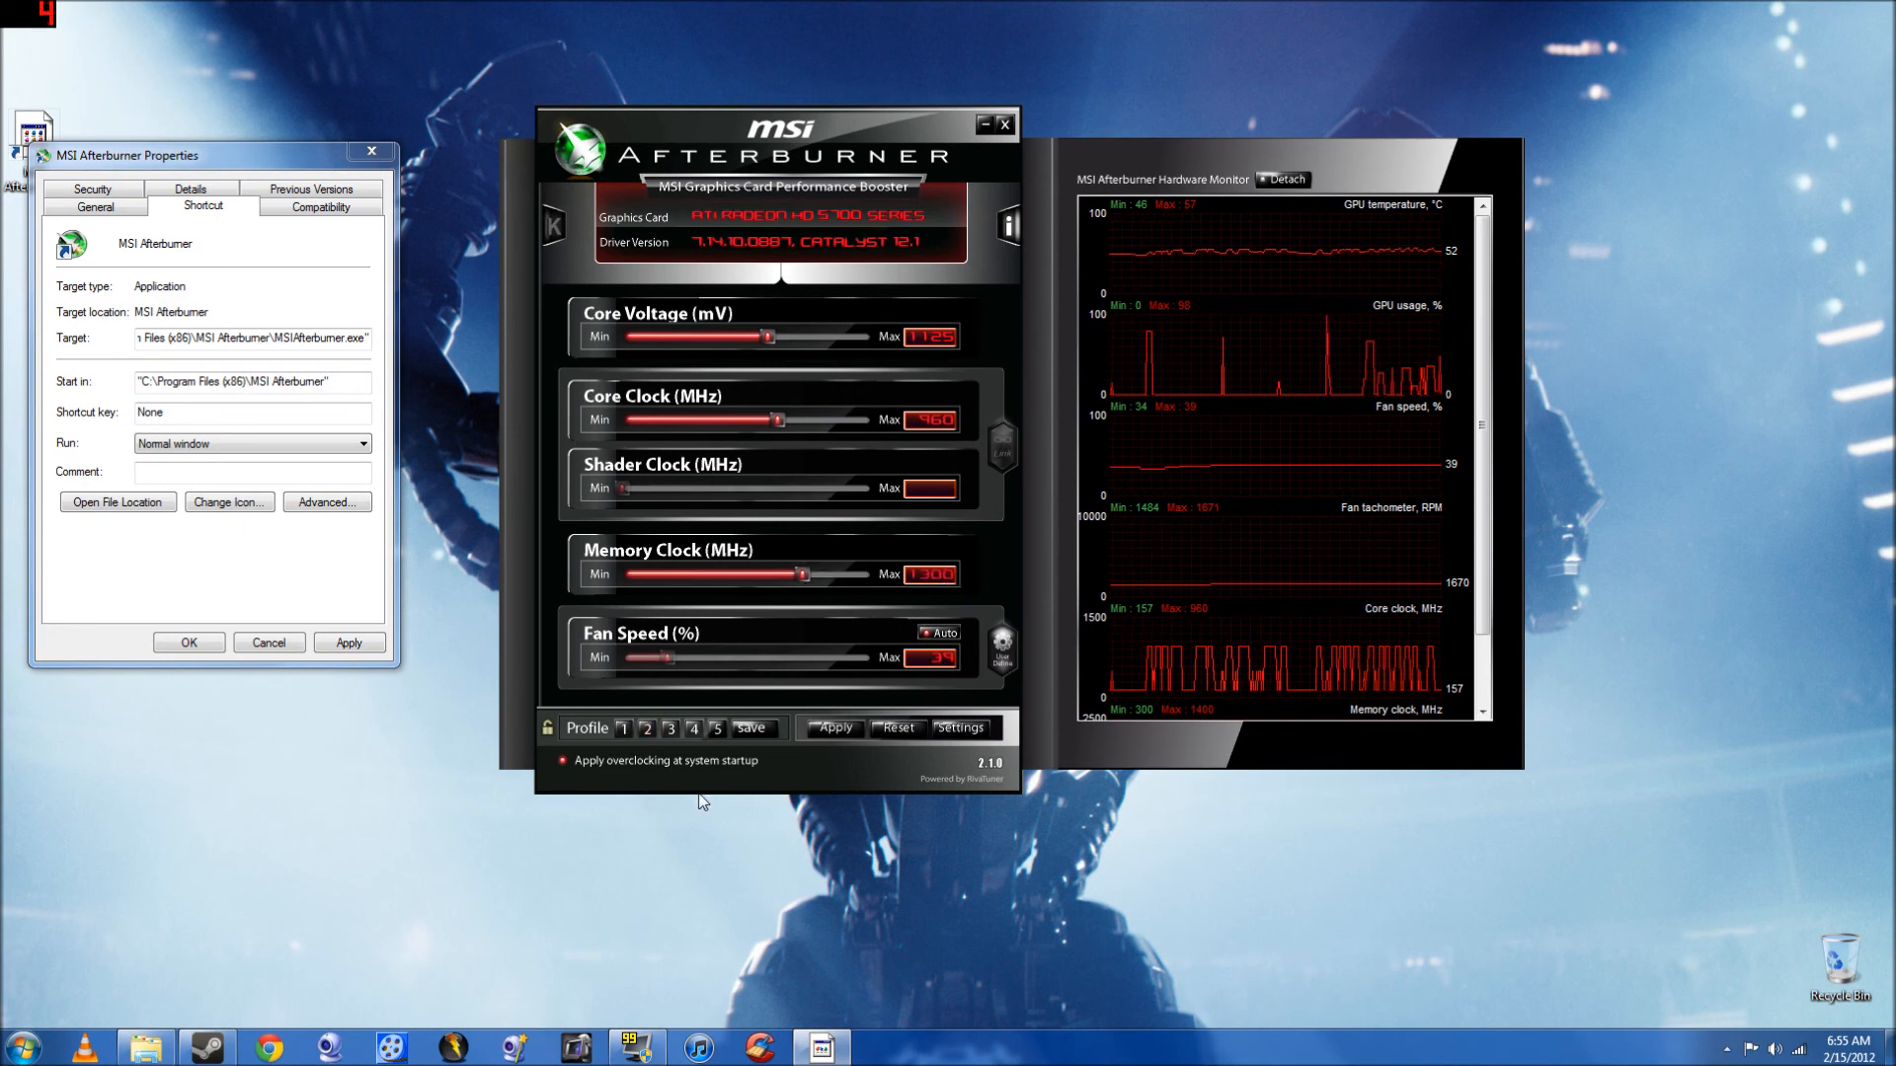
{"action": "left_click", "coordinate": [748, 731]}
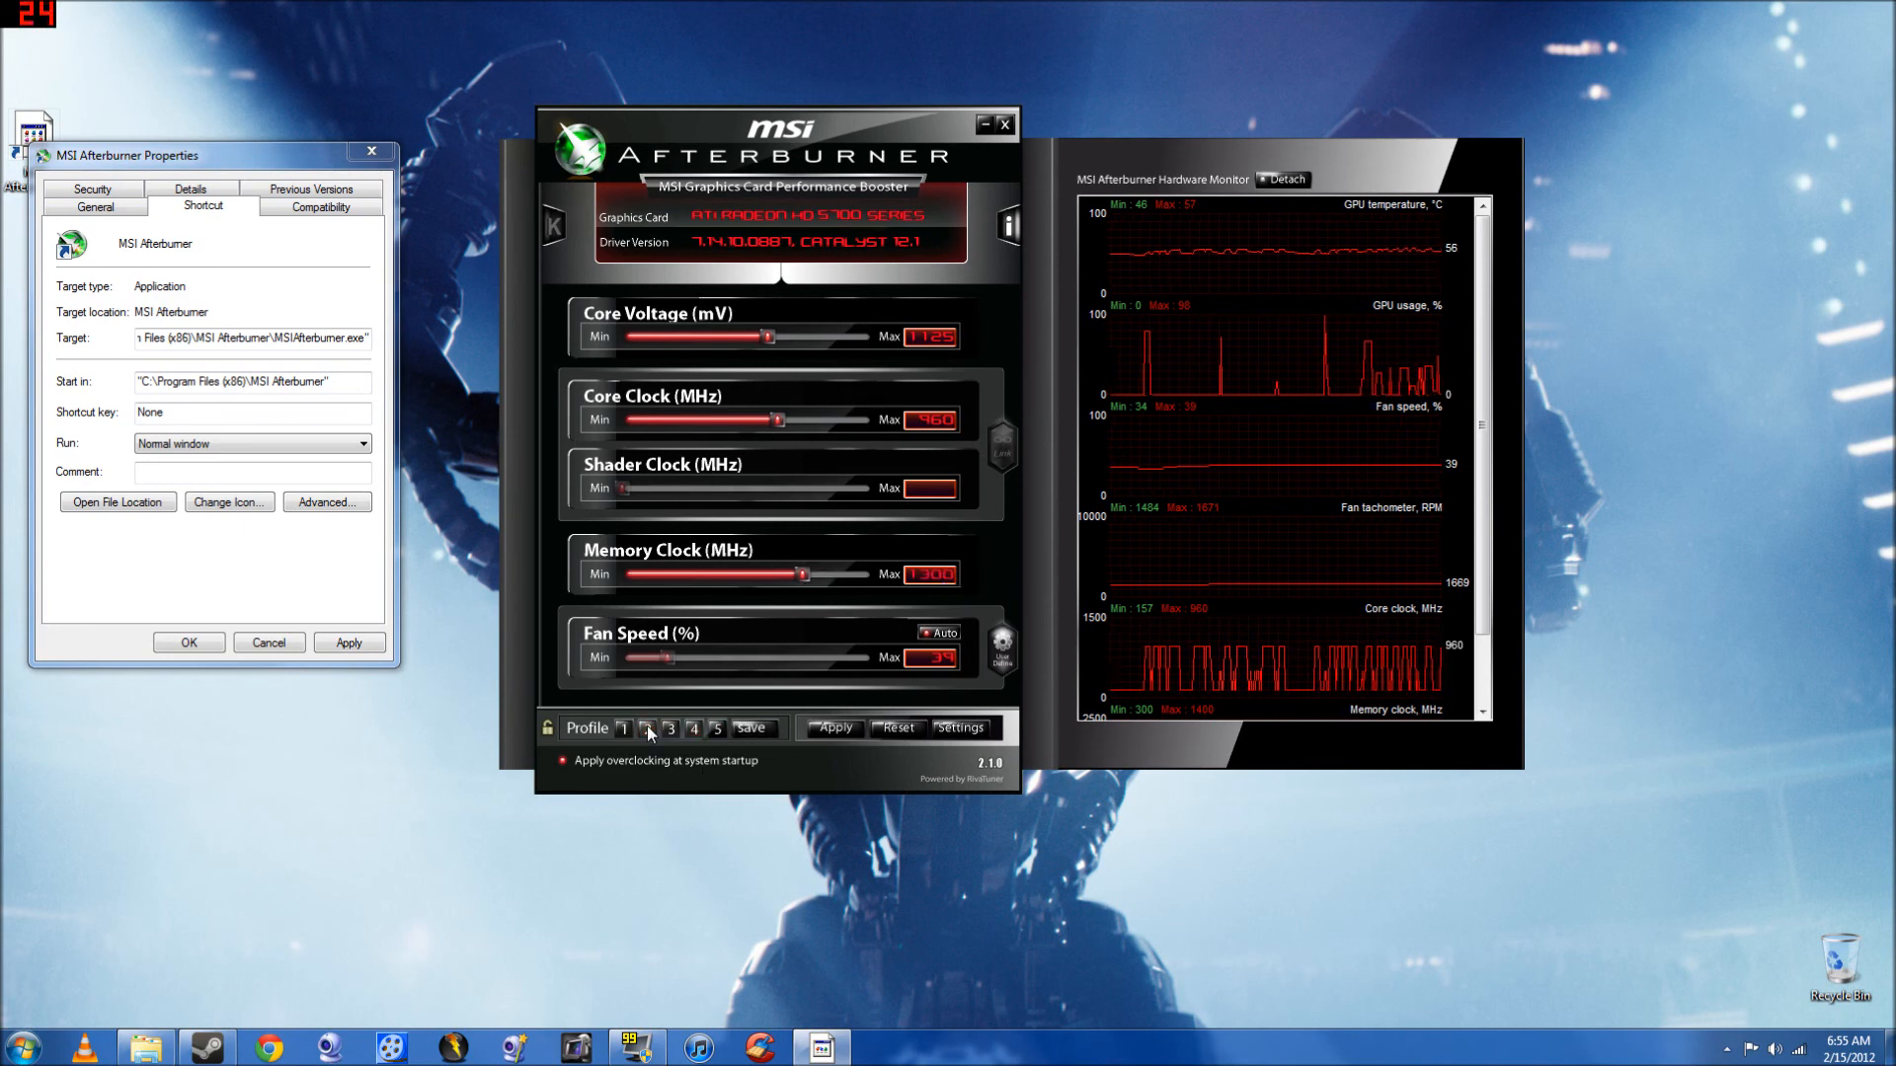
{"action": "left_click", "coordinate": [647, 728]}
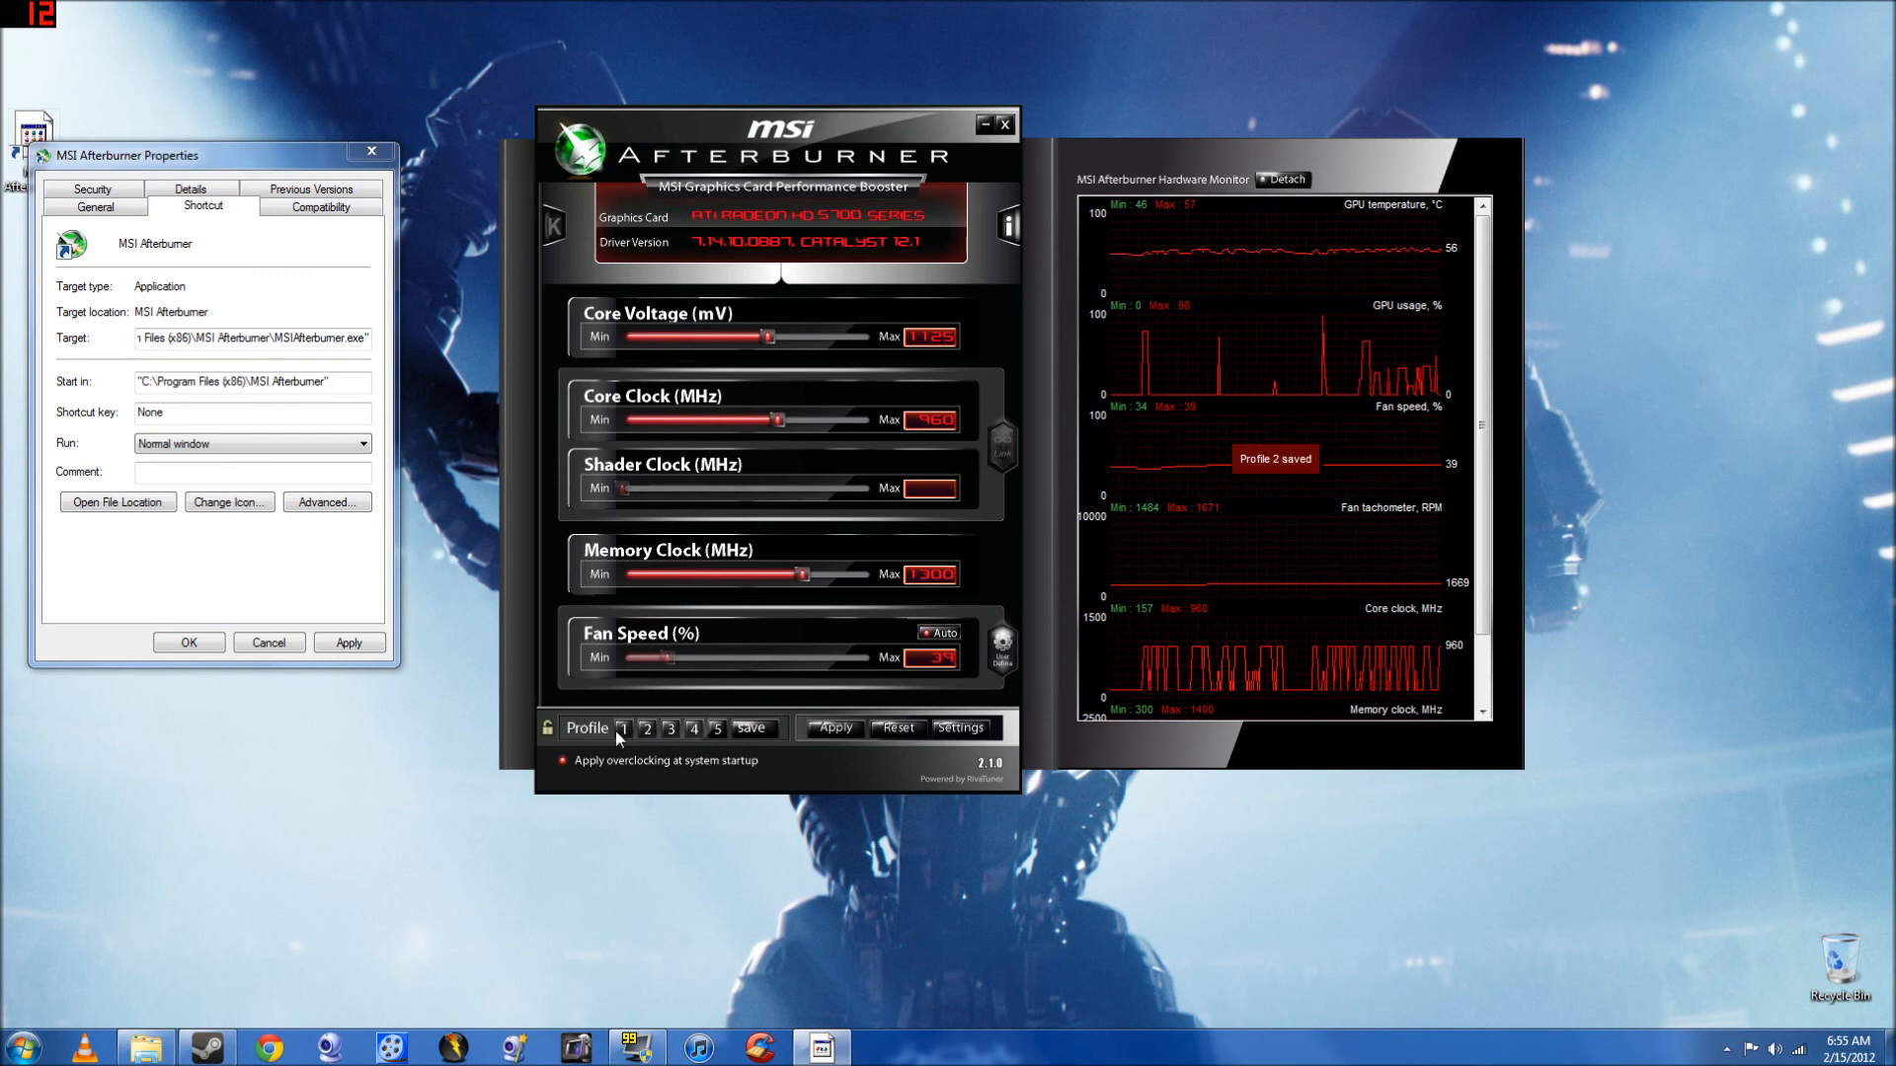
- Starting from reloaded profile 2, set the core clock to 1000 MHz and save the settings to profile 1
{"action": "left_click", "coordinate": [621, 730]}
{"action": "left_click", "coordinate": [646, 730]}
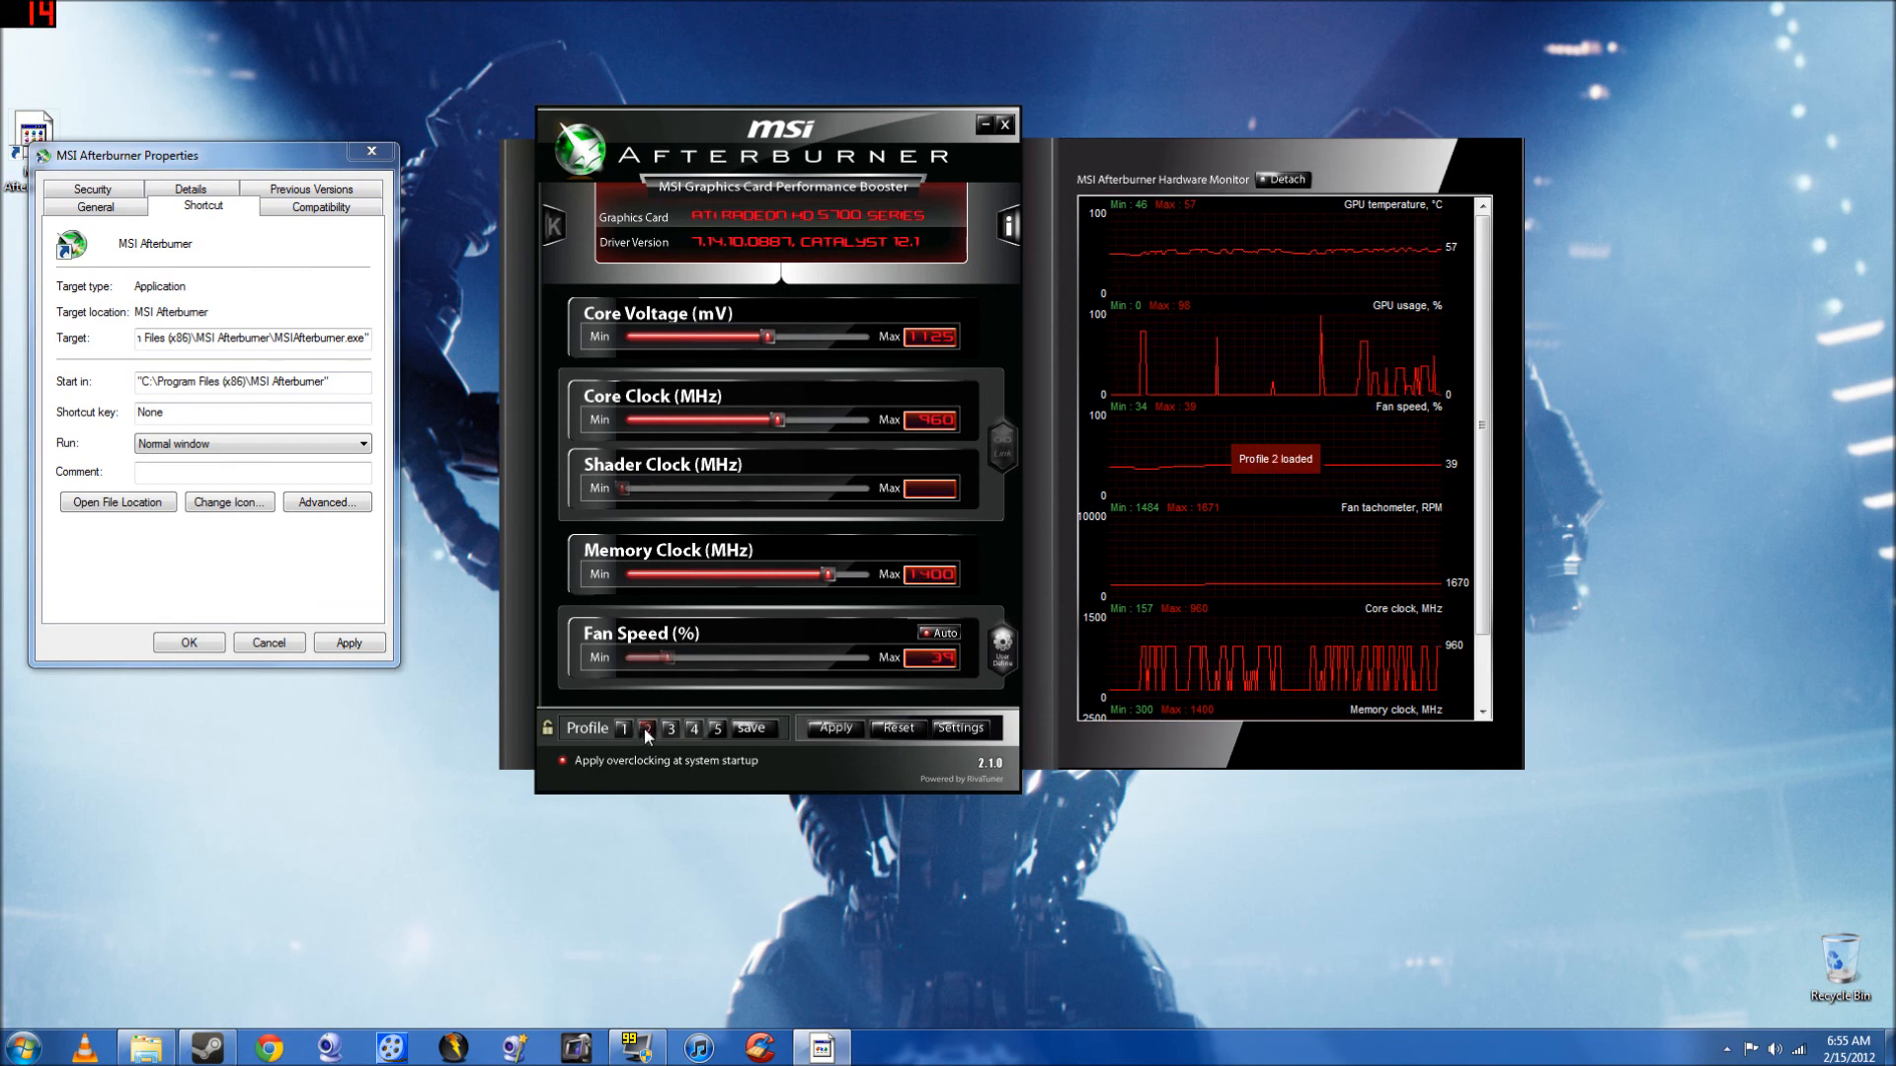
{"action": "left_click", "coordinate": [938, 423]}
{"action": "type", "text": "1000"}
{"action": "key", "text": "Return"}
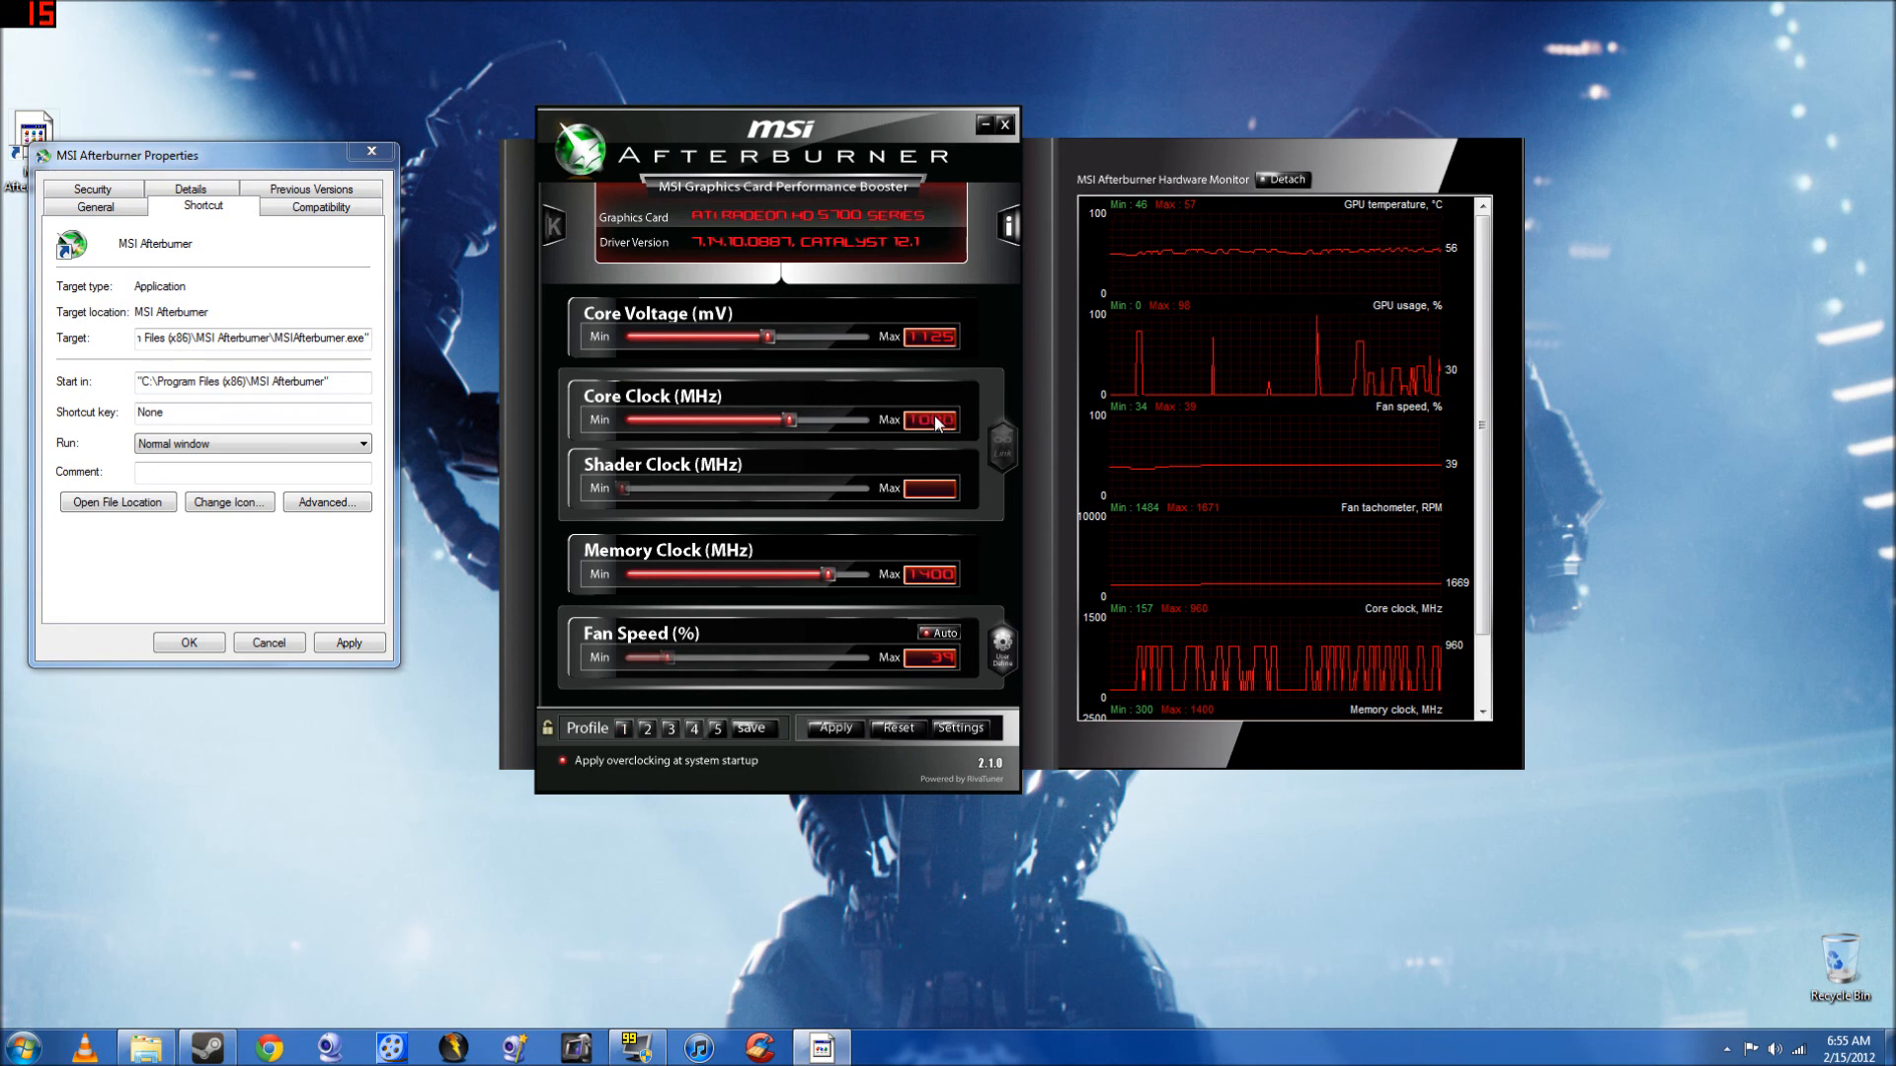
{"action": "left_click", "coordinate": [758, 729]}
{"action": "left_click", "coordinate": [644, 728]}
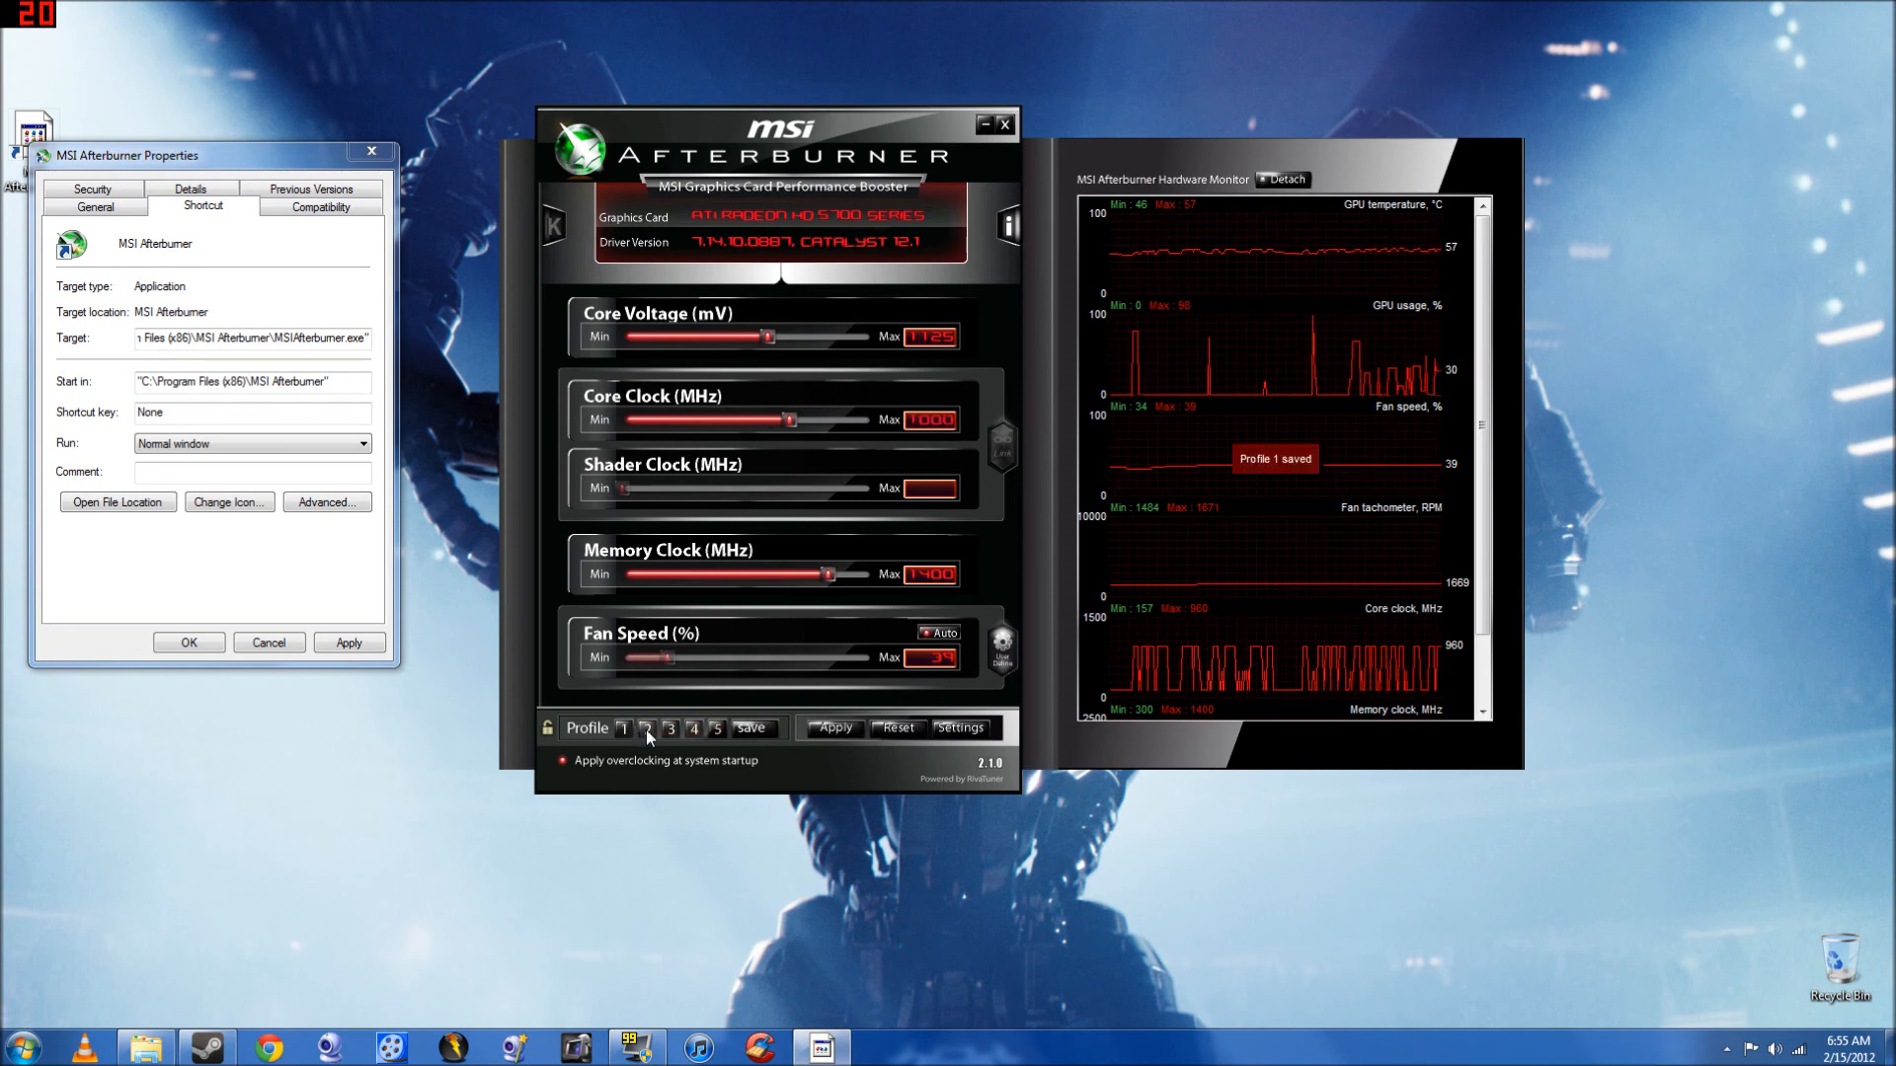
- Switch between profiles 1 and 3 to compare their settings, ending on profile 1
{"action": "left_click", "coordinate": [671, 730]}
{"action": "left_click", "coordinate": [624, 729]}
{"action": "left_click", "coordinate": [631, 727]}
{"action": "left_click", "coordinate": [665, 730]}
{"action": "left_click", "coordinate": [620, 733]}
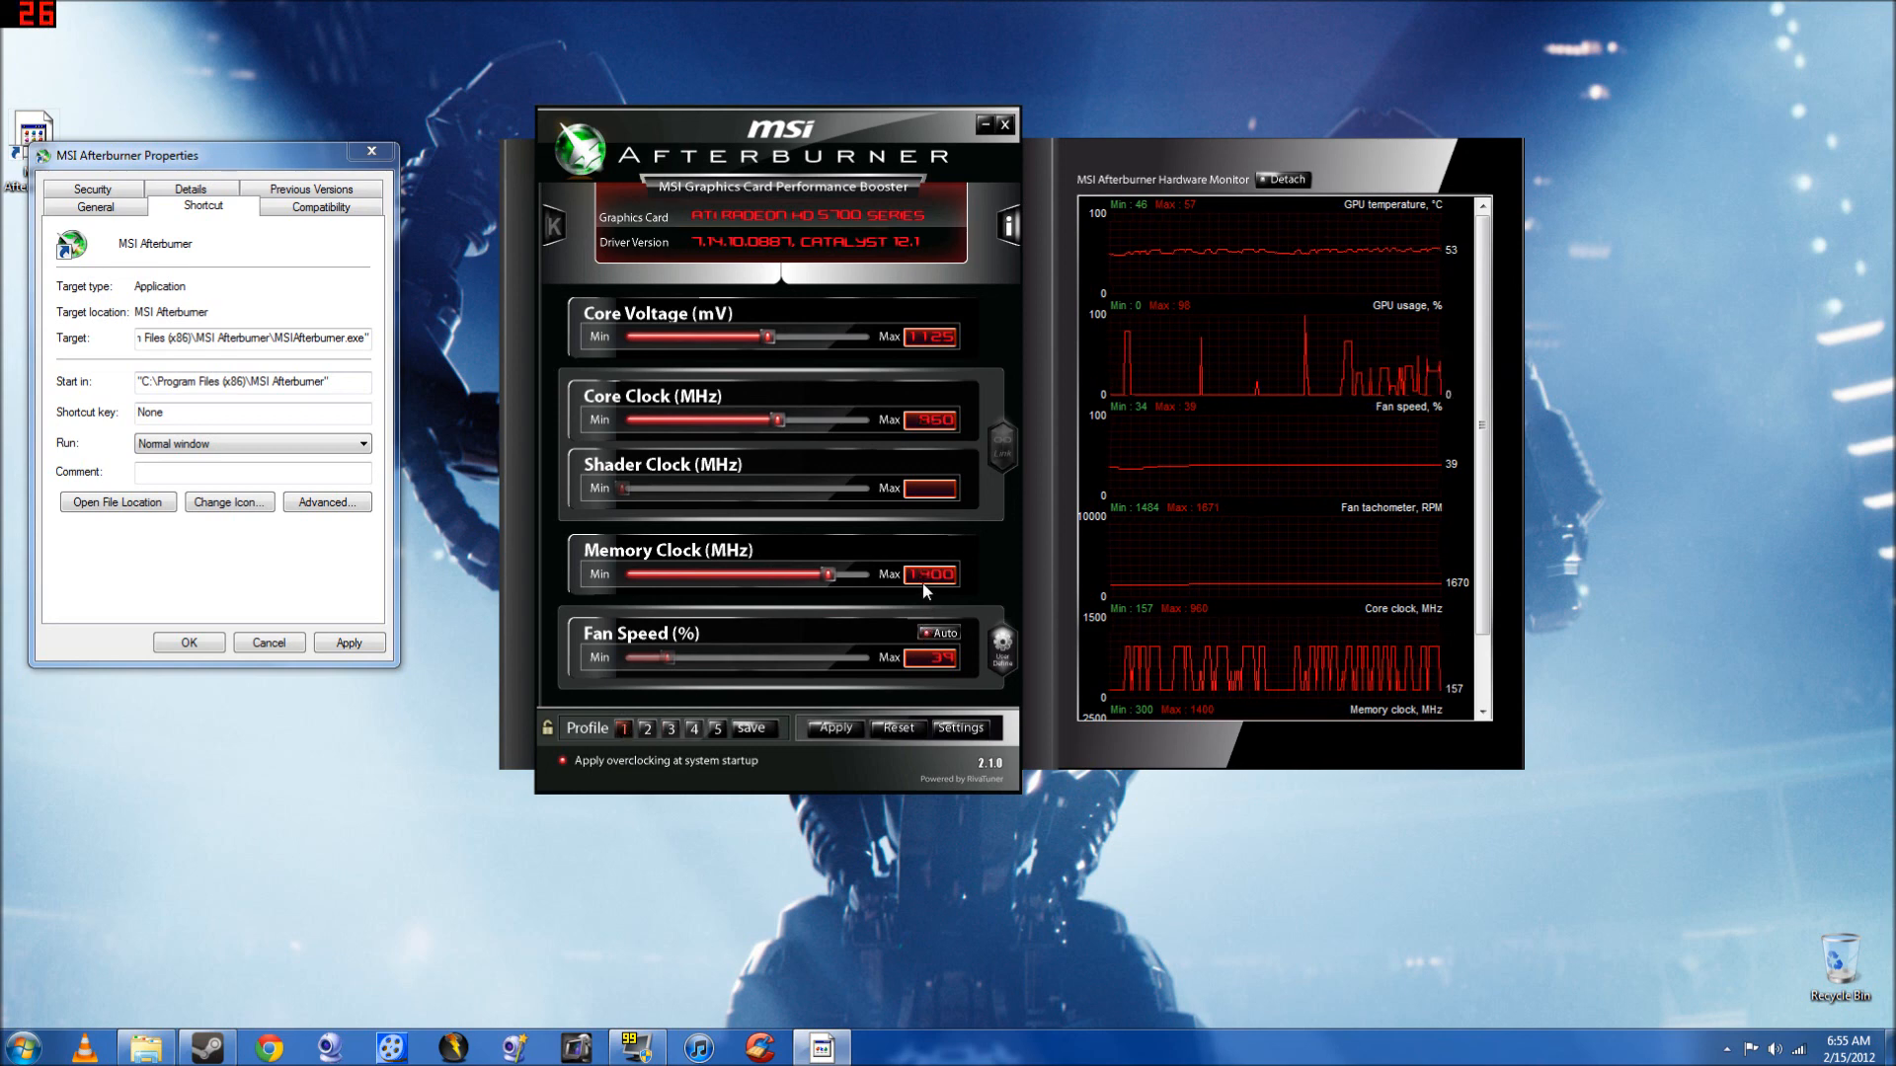
- Set the memory clock to 1300 MHz and save the settings to profile 1
{"action": "key", "text": "BackSpace"}
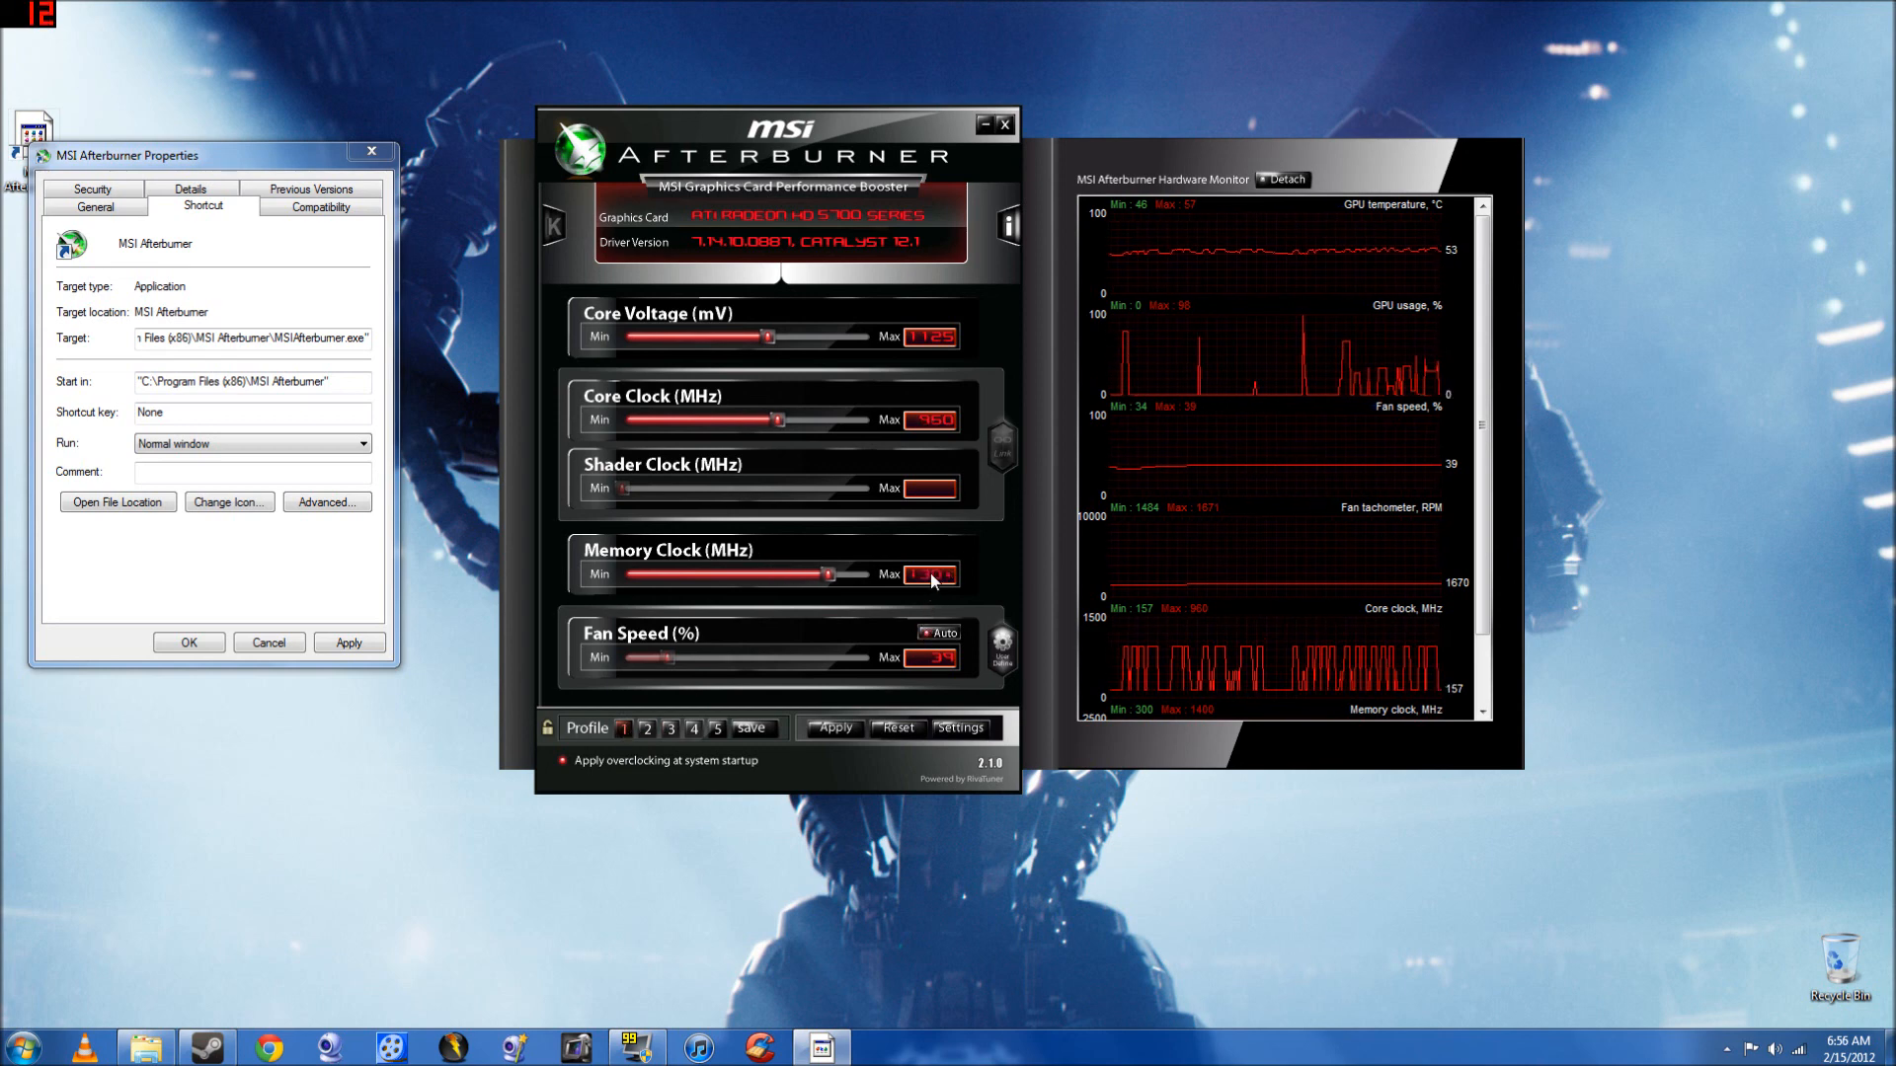
{"action": "type", "text": "1300"}
{"action": "key", "text": "Return"}
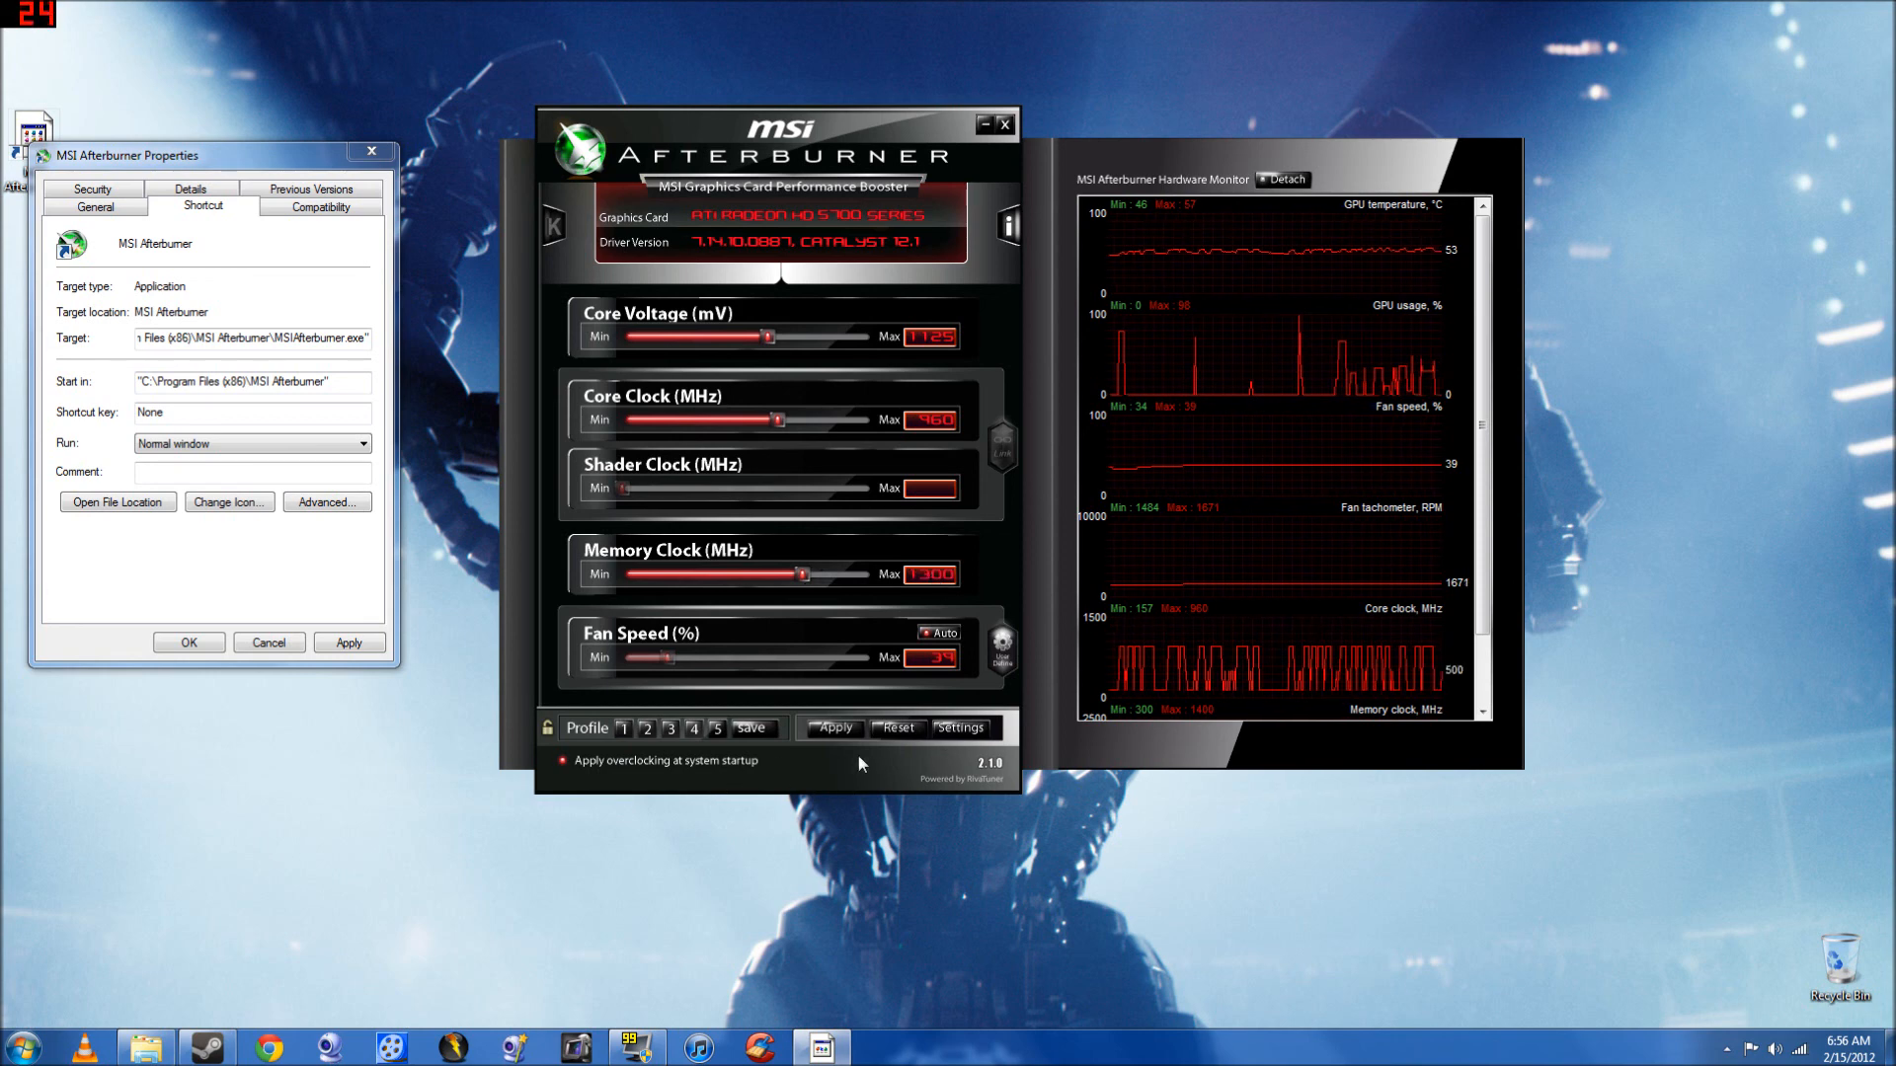
{"action": "left_click", "coordinate": [759, 733]}
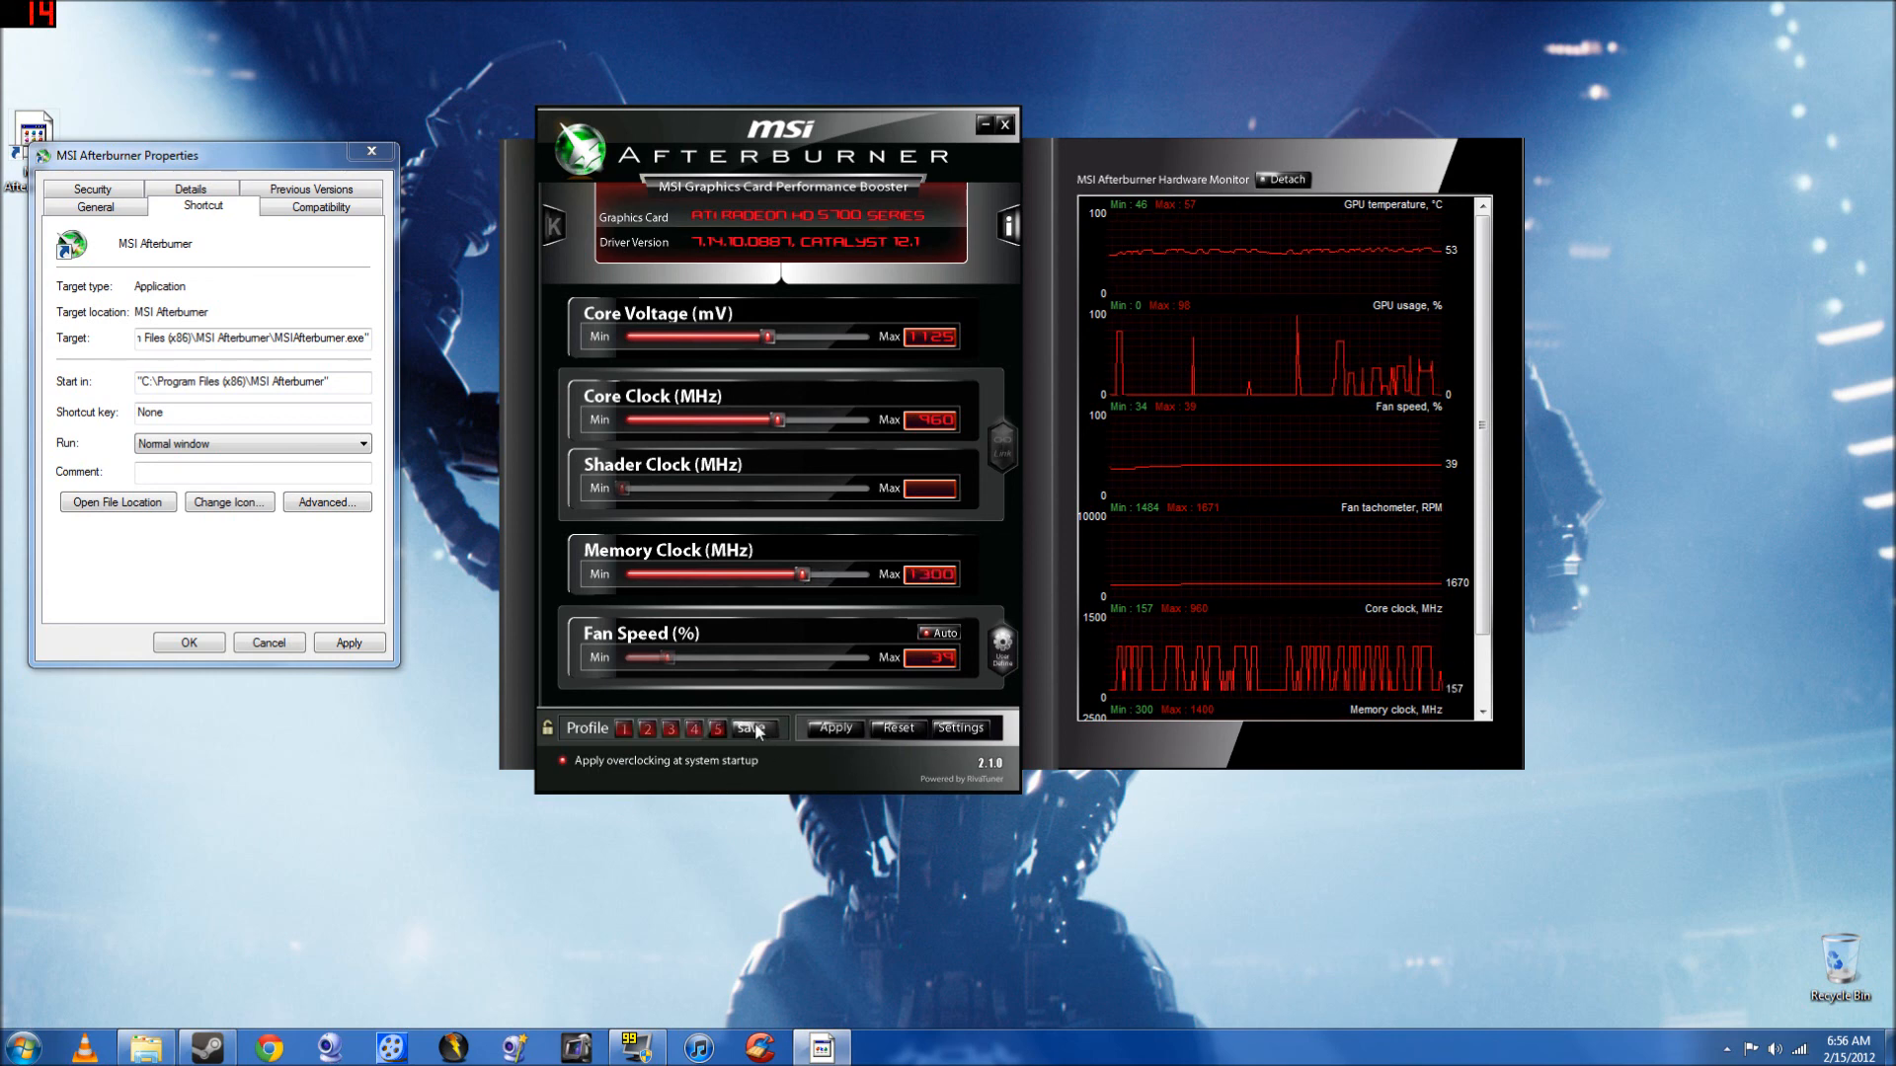
{"action": "left_click", "coordinate": [623, 728]}
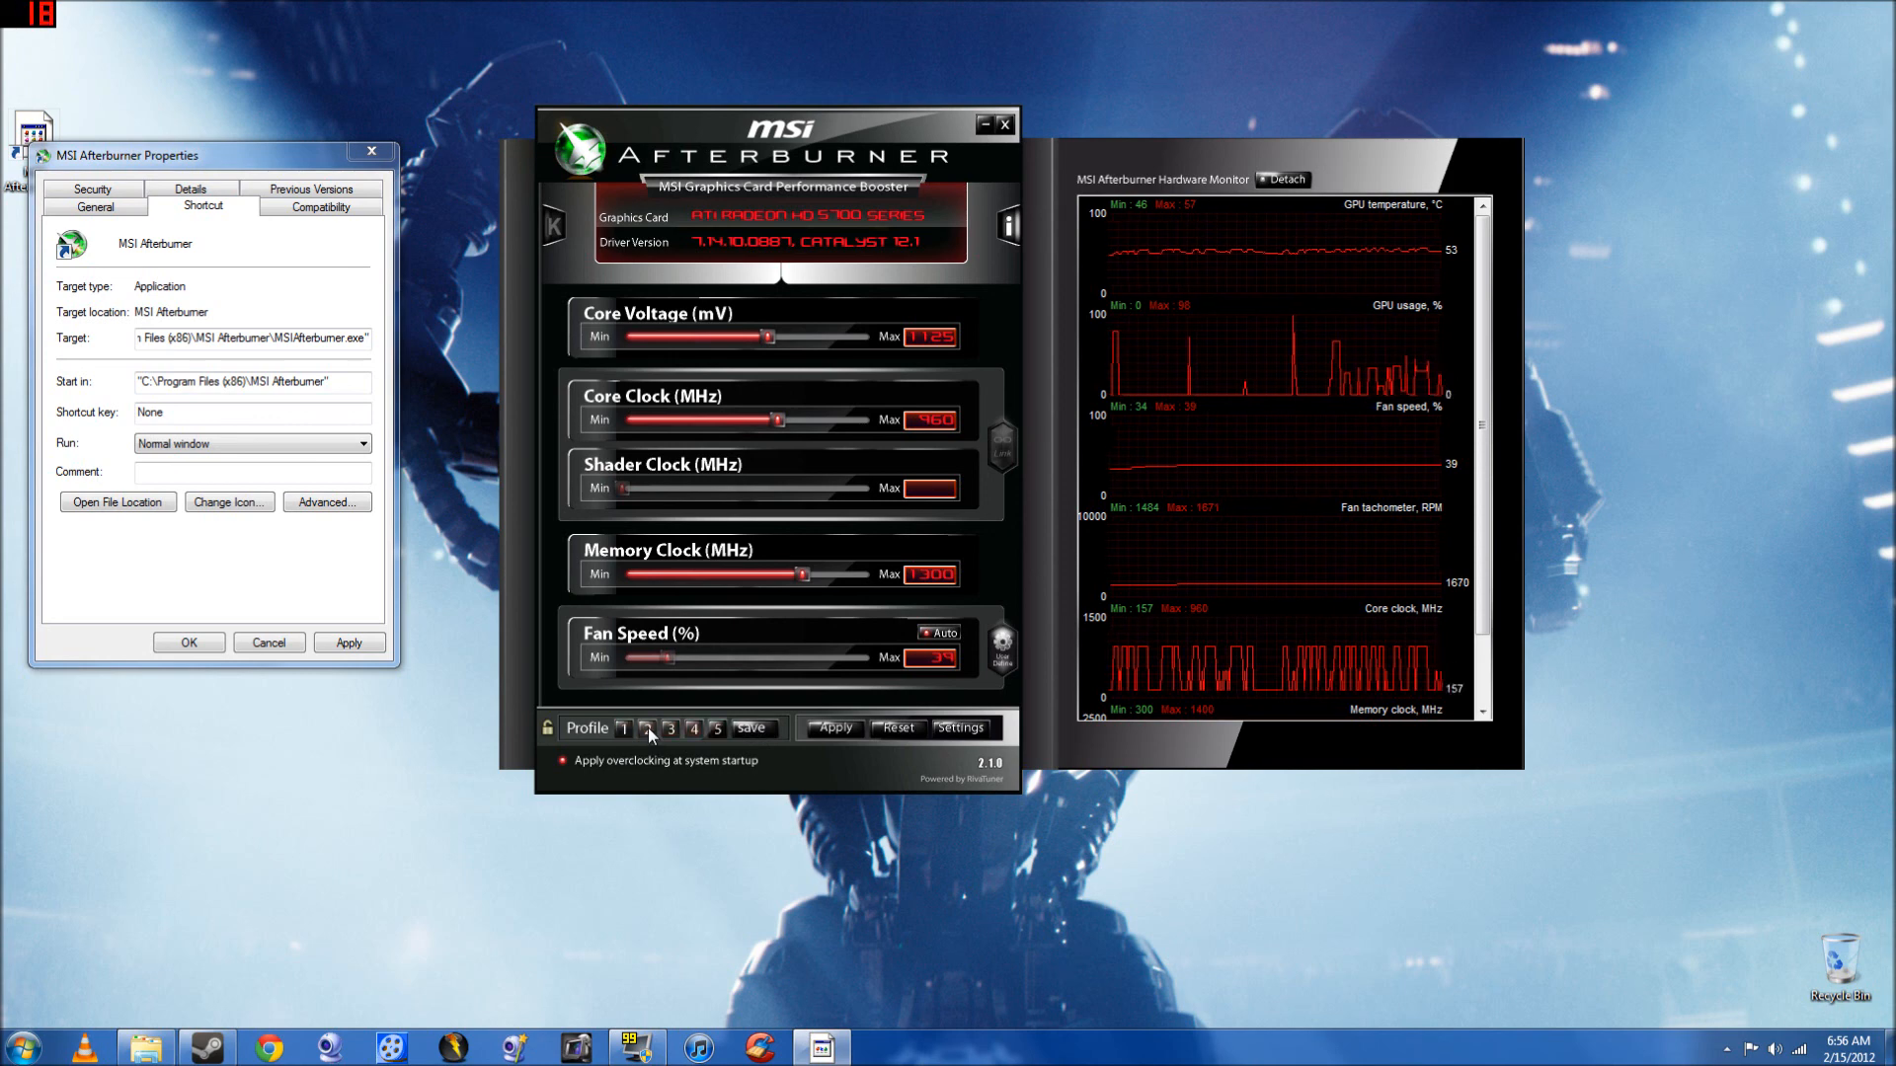
- Load profile 1 and check the GPU temperature history in the hardware monitor
{"action": "left_click", "coordinate": [622, 731]}
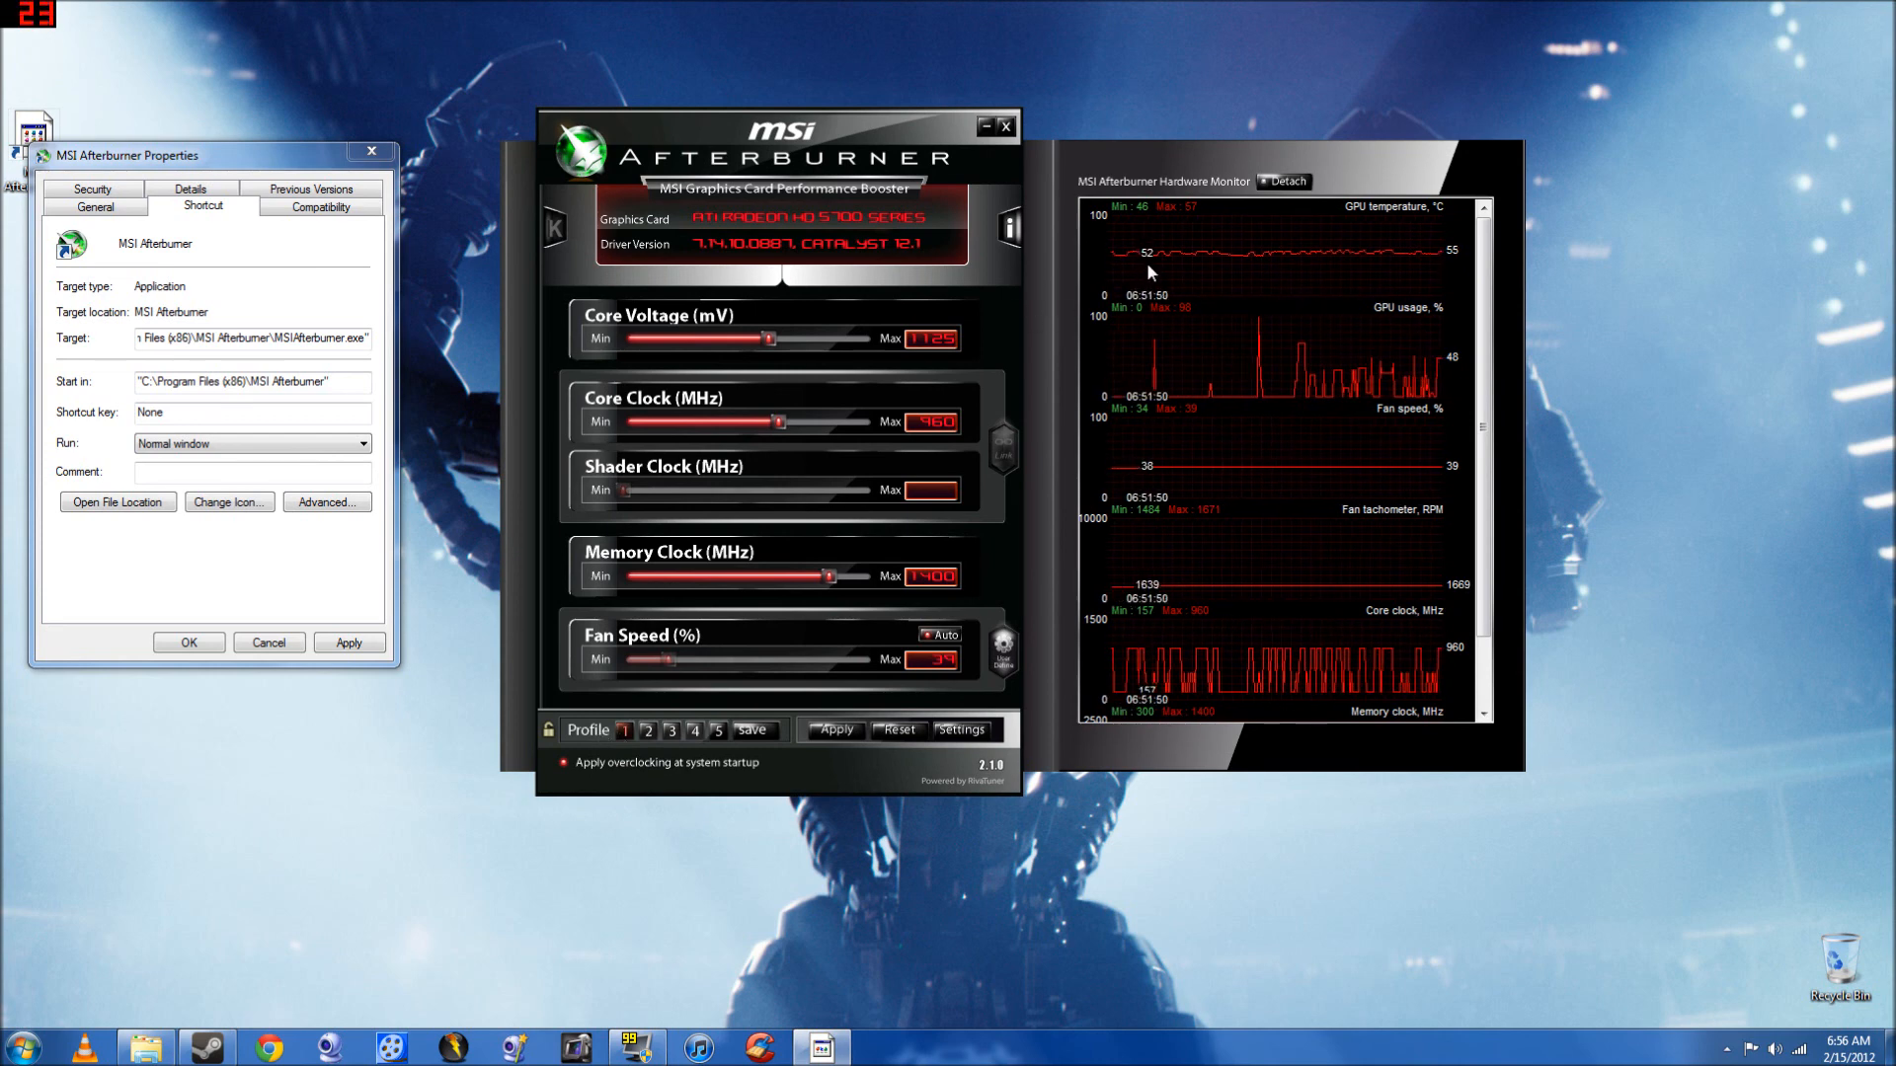
{"action": "mouse_move", "coordinate": [1402, 268]}
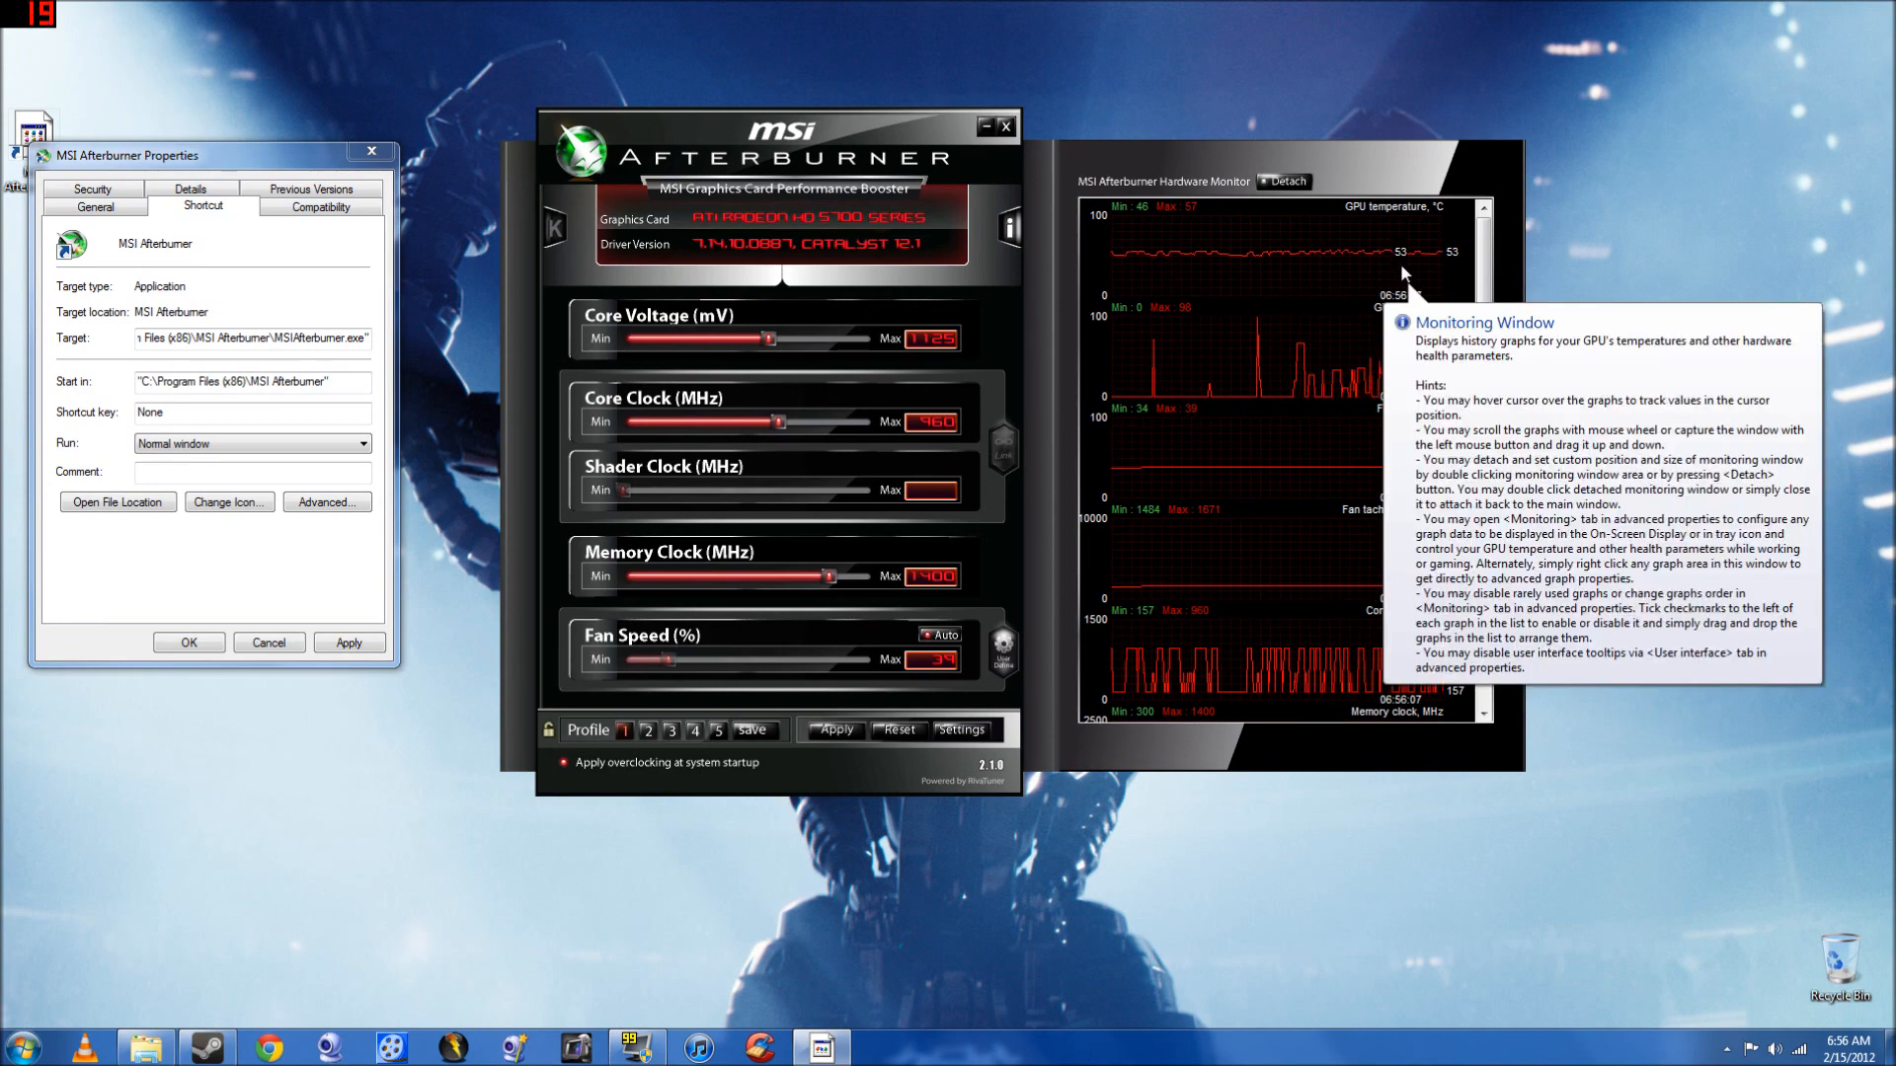